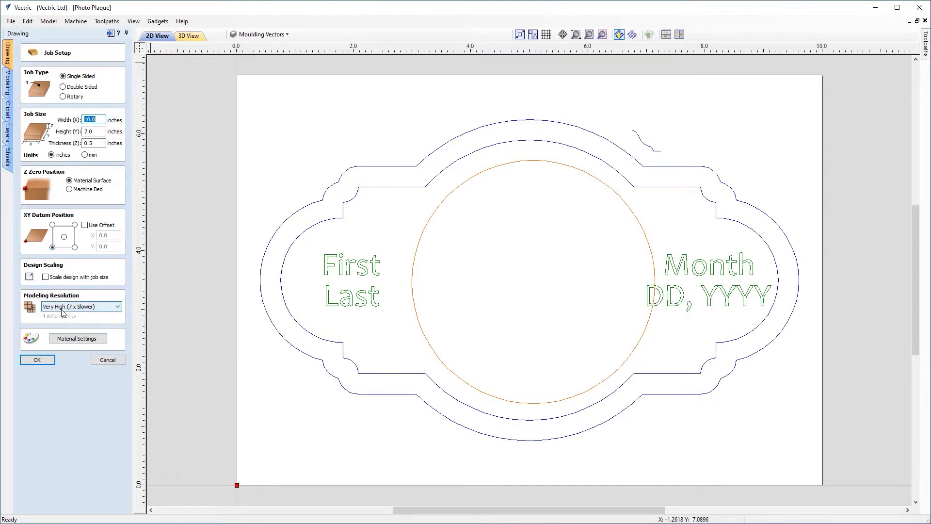
# Keep Canadian Maple as the material appearance and confirm the job setup.
pyautogui.click(67, 339)
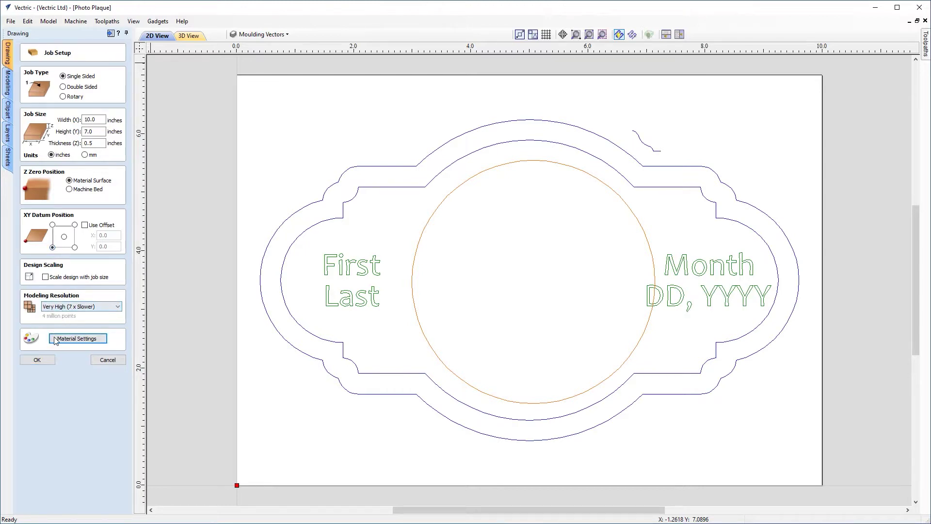
pyautogui.click(72, 339)
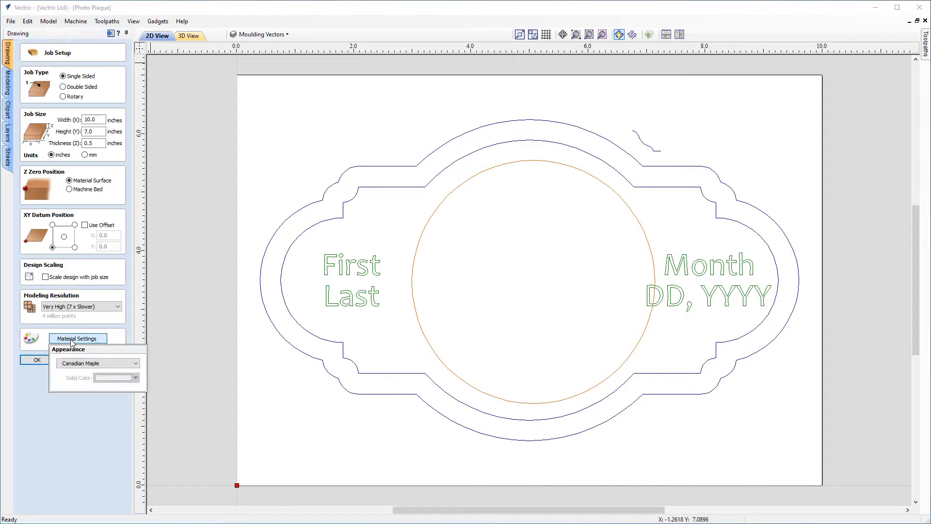
pyautogui.click(75, 365)
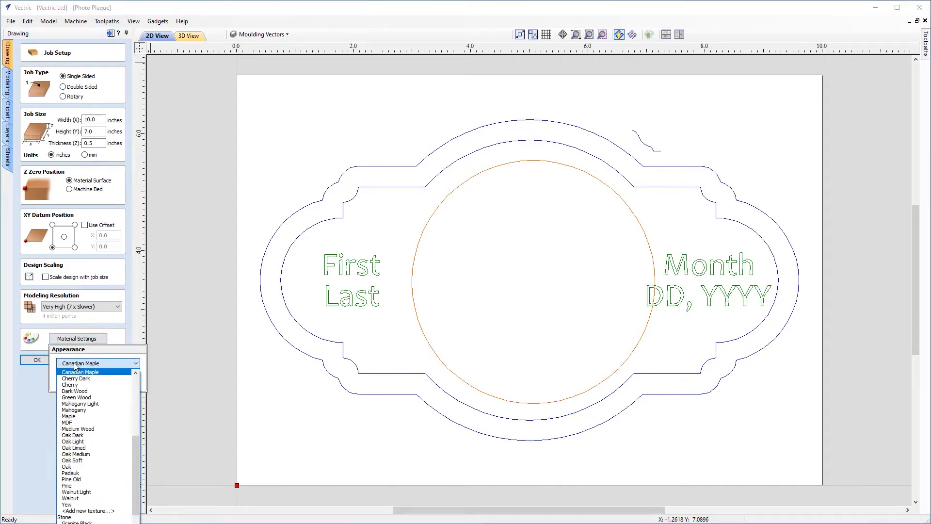
pyautogui.click(73, 372)
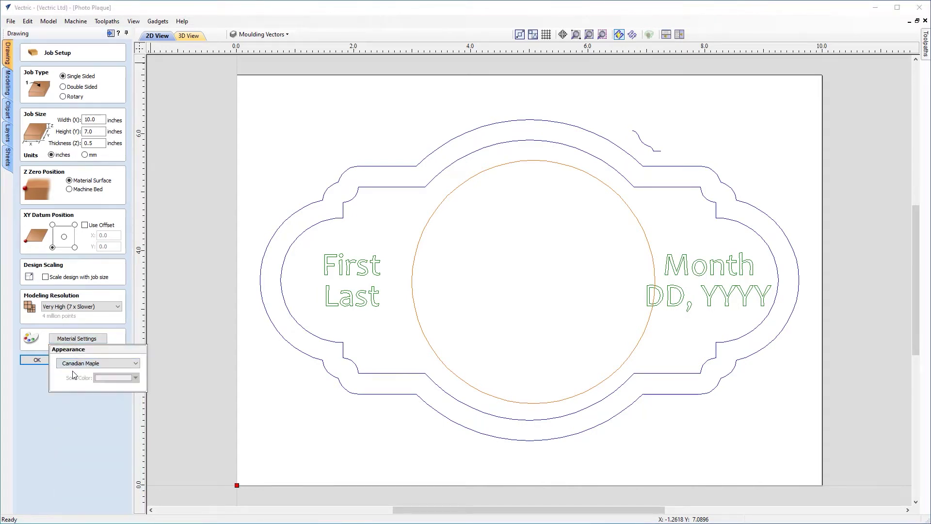
pyautogui.click(39, 363)
pyautogui.click(39, 361)
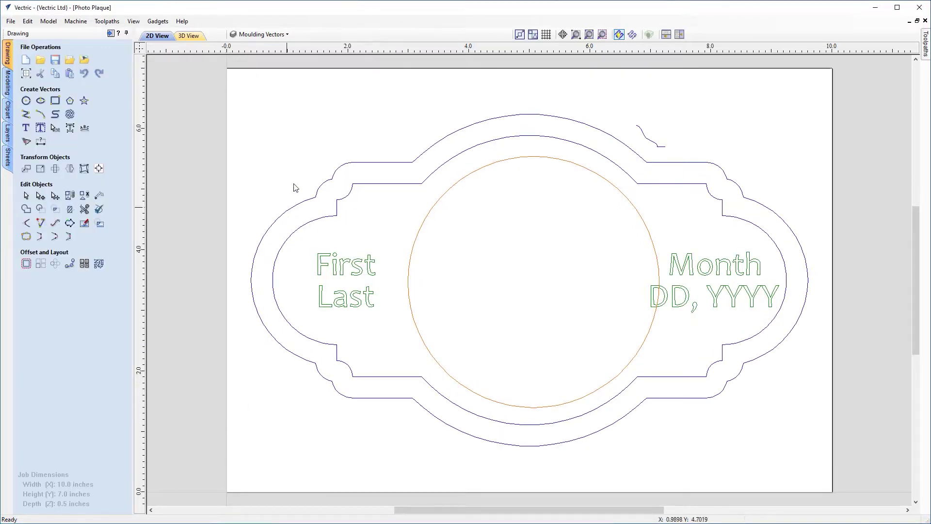
pyautogui.click(281, 36)
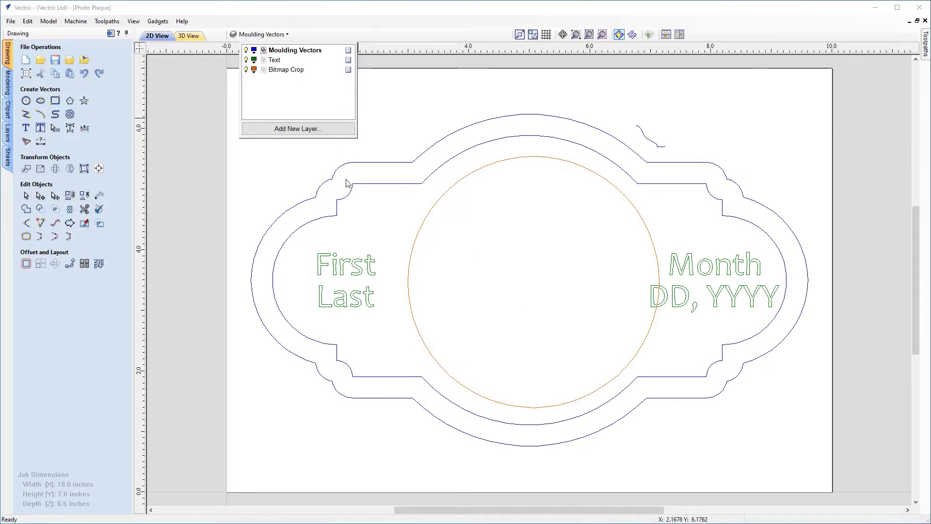
pyautogui.click(371, 277)
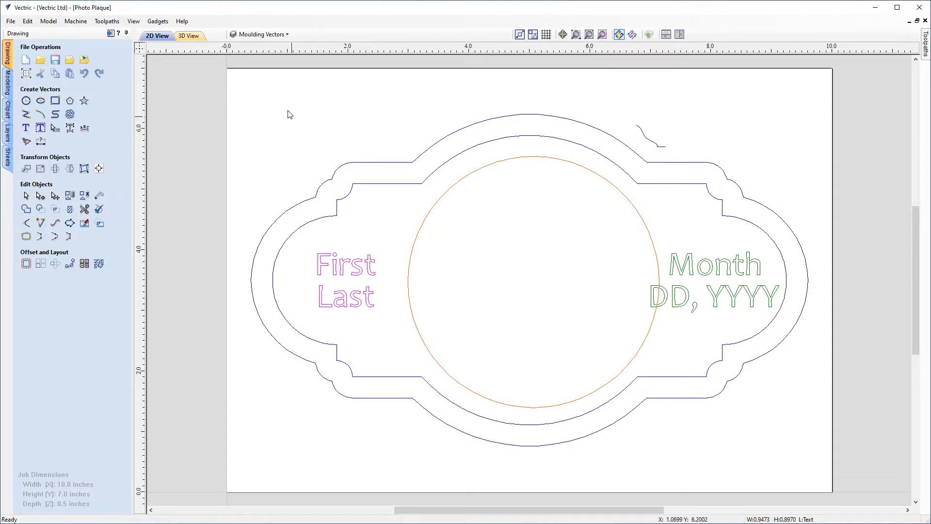
pyautogui.click(287, 35)
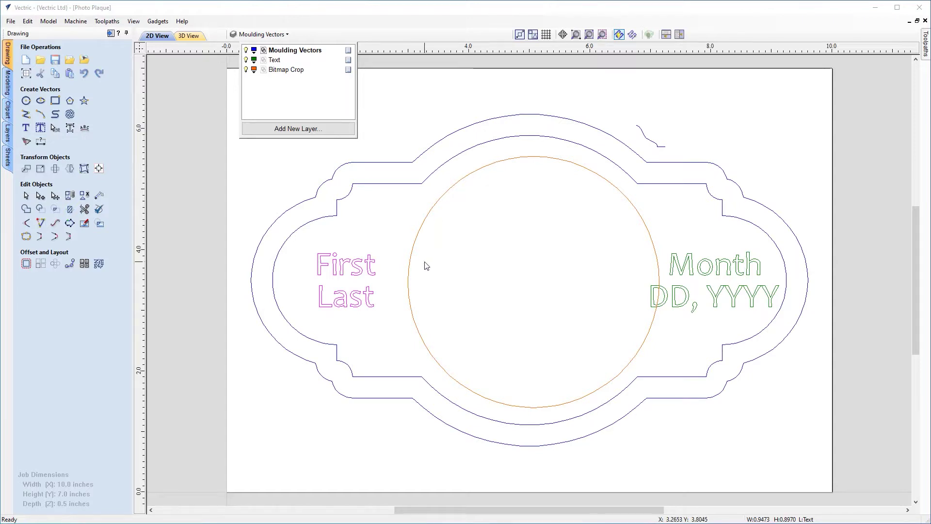
pyautogui.click(8, 134)
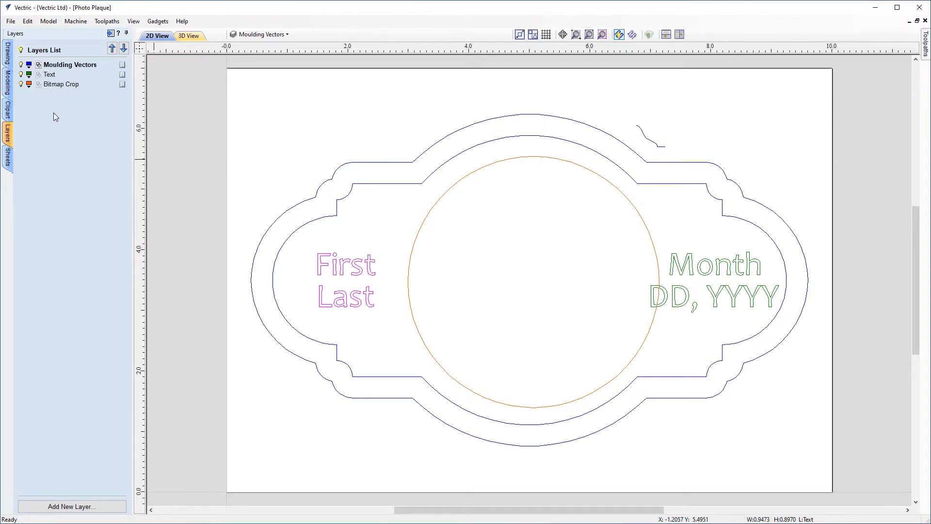
pyautogui.click(7, 53)
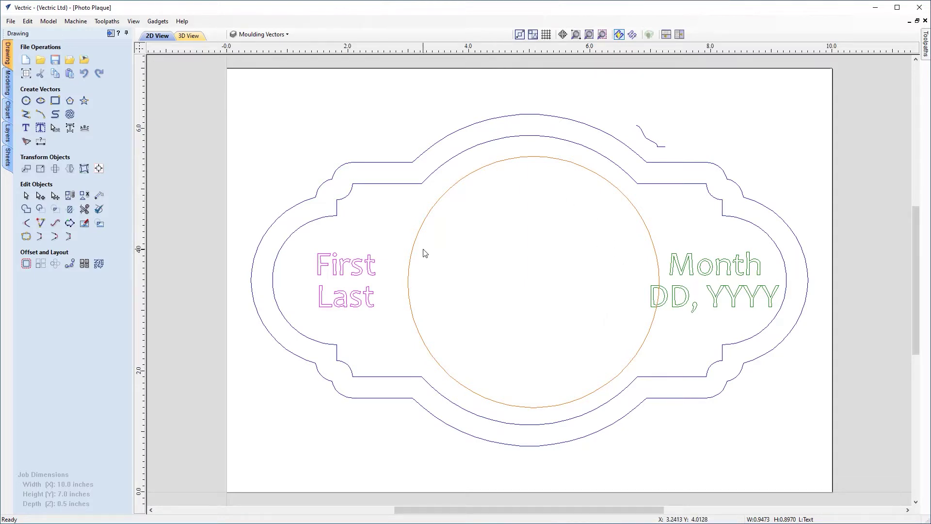
# Switch the side panel from drawing tools to toolpath operations.
pyautogui.click(110, 34)
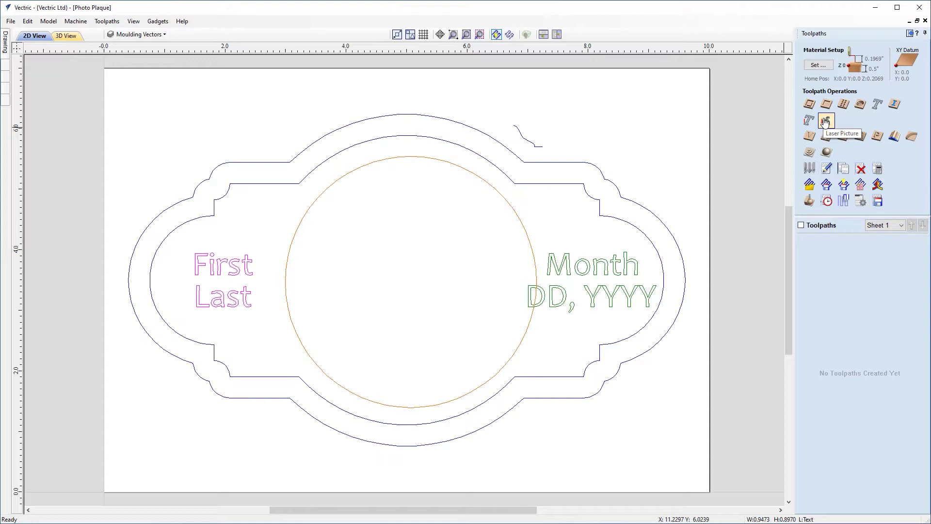
# Start a new Laser Picture toolpath and review its laser speed and tool.
pyautogui.click(825, 120)
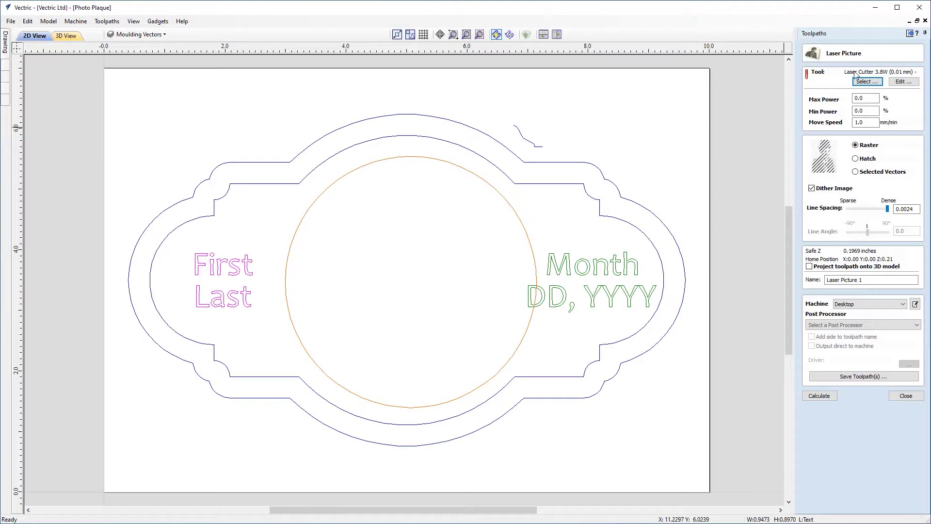
pyautogui.click(870, 122)
pyautogui.click(868, 82)
# Compare Raster, Hatch and Selected Vectors engraving styles, settling on Hatch dithering.
pyautogui.click(871, 160)
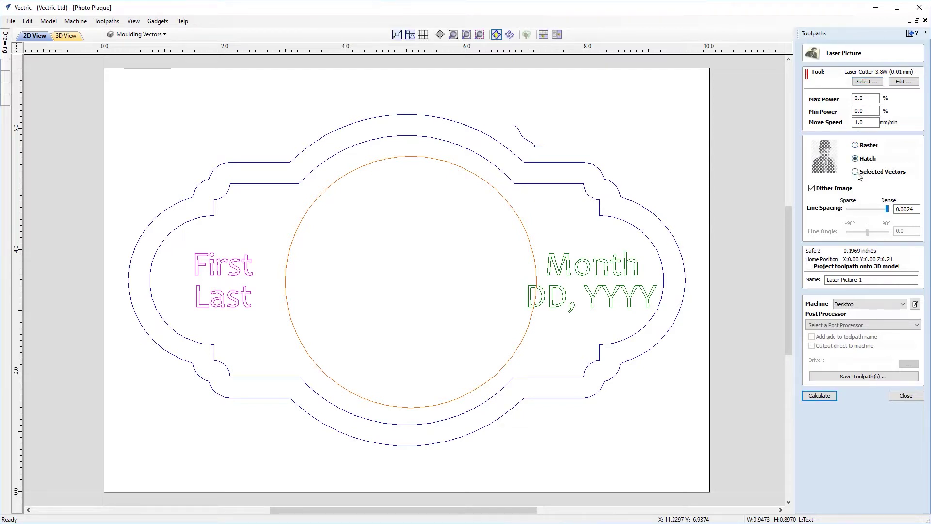
pyautogui.click(857, 173)
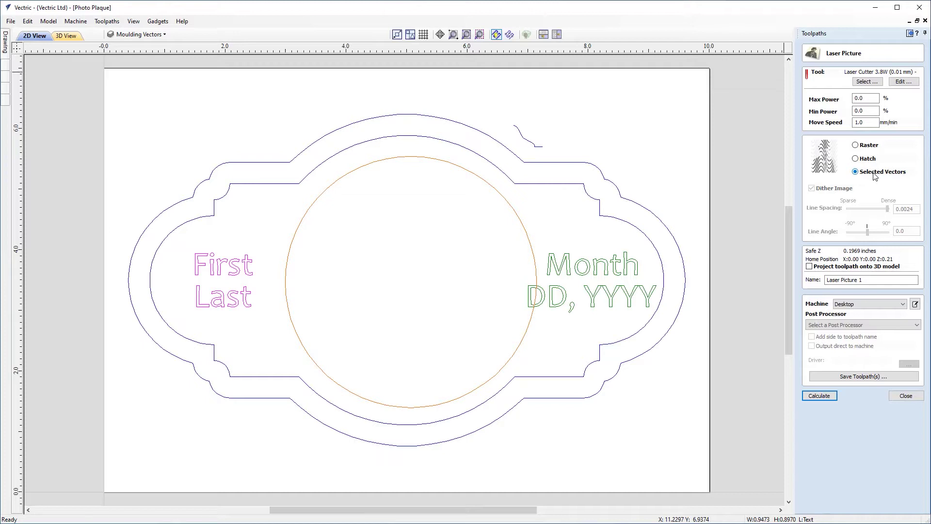
pyautogui.click(867, 161)
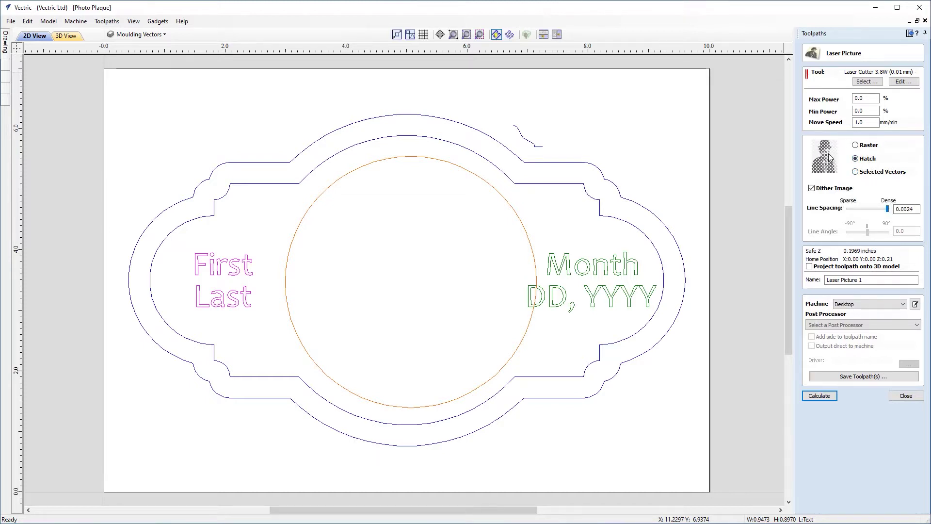
pyautogui.click(855, 145)
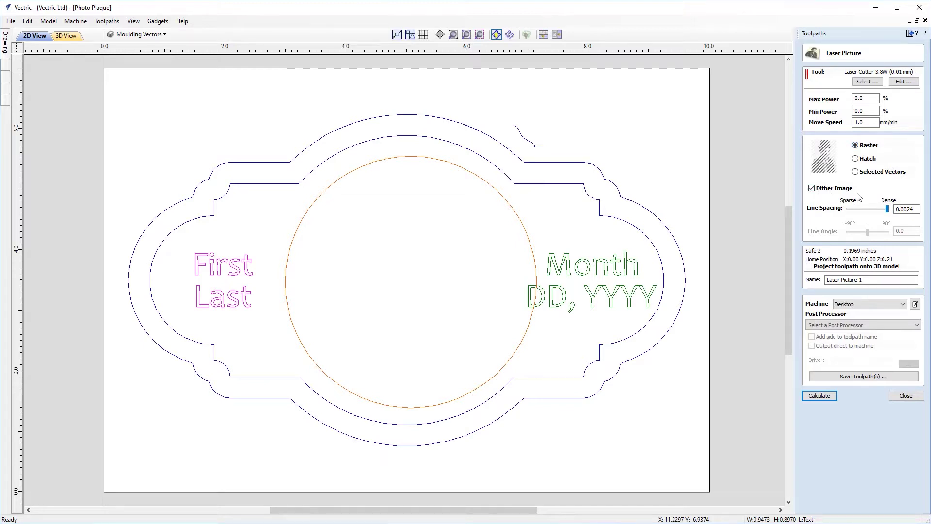
pyautogui.click(857, 160)
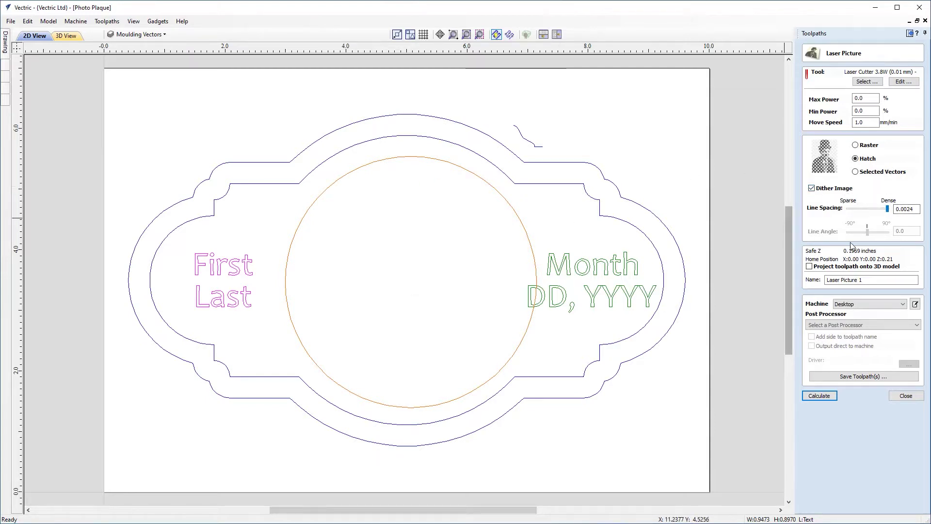
pyautogui.click(867, 145)
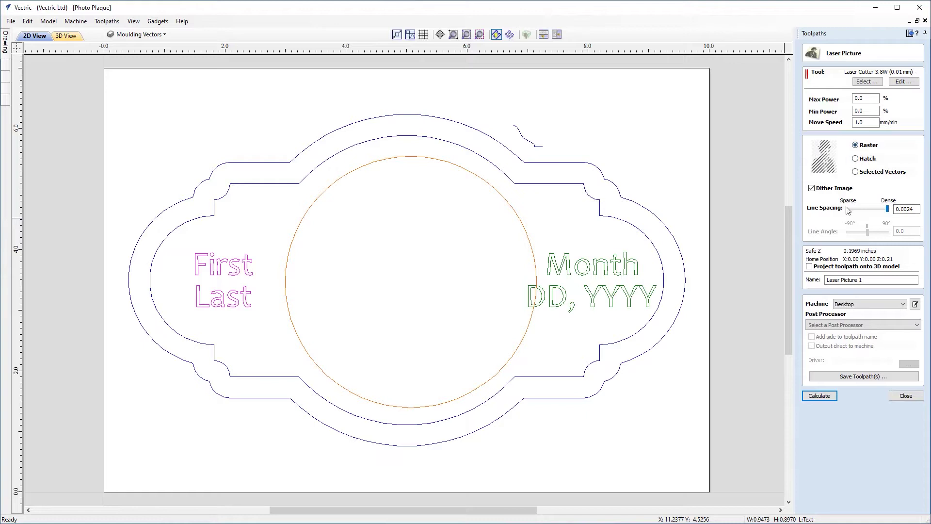
pyautogui.click(865, 159)
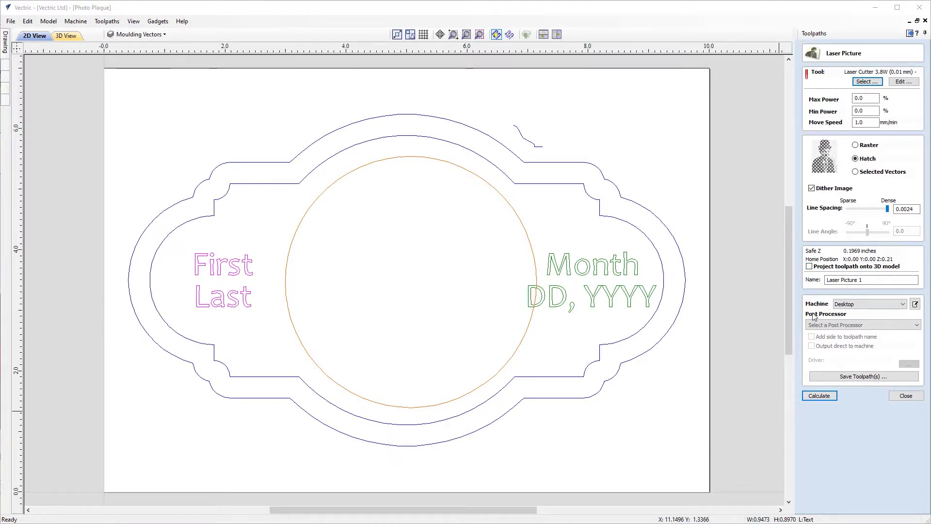
# Check the post processor list without choosing one, then close the Laser Picture form.
pyautogui.click(835, 325)
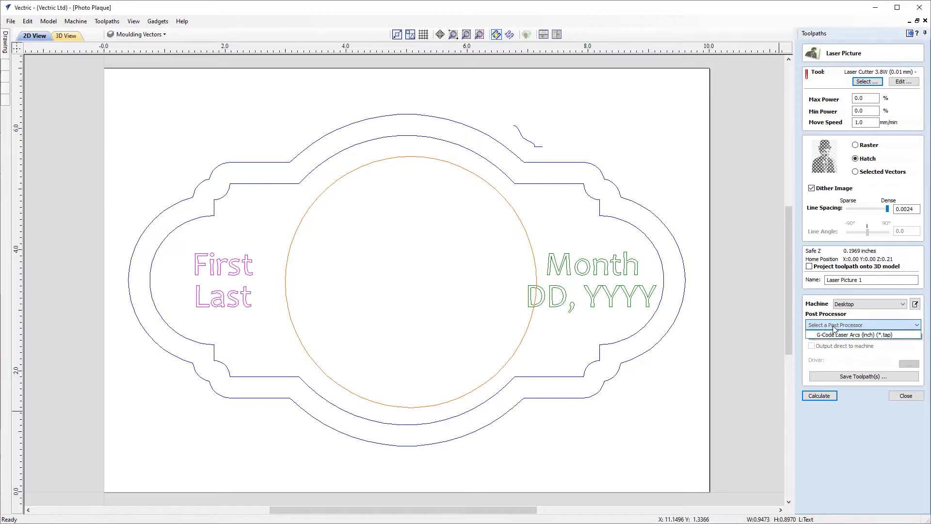
pyautogui.click(857, 325)
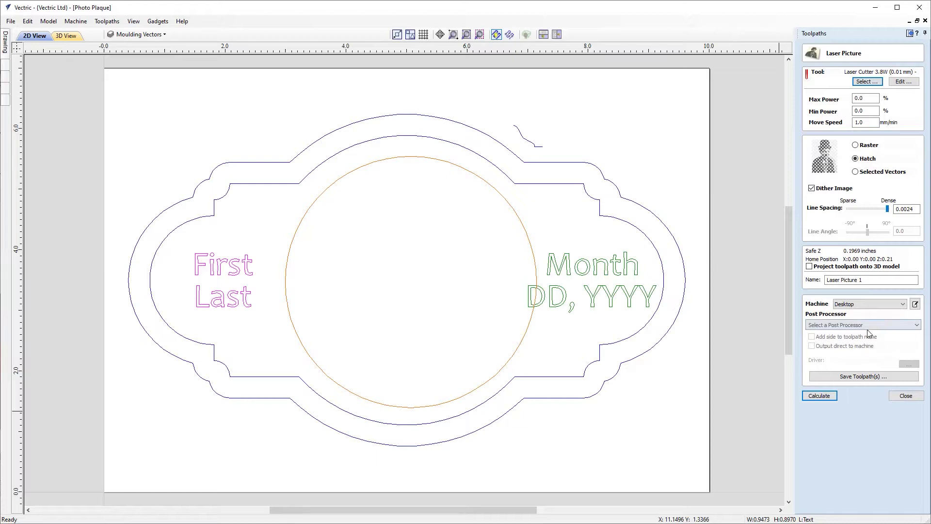
pyautogui.click(910, 397)
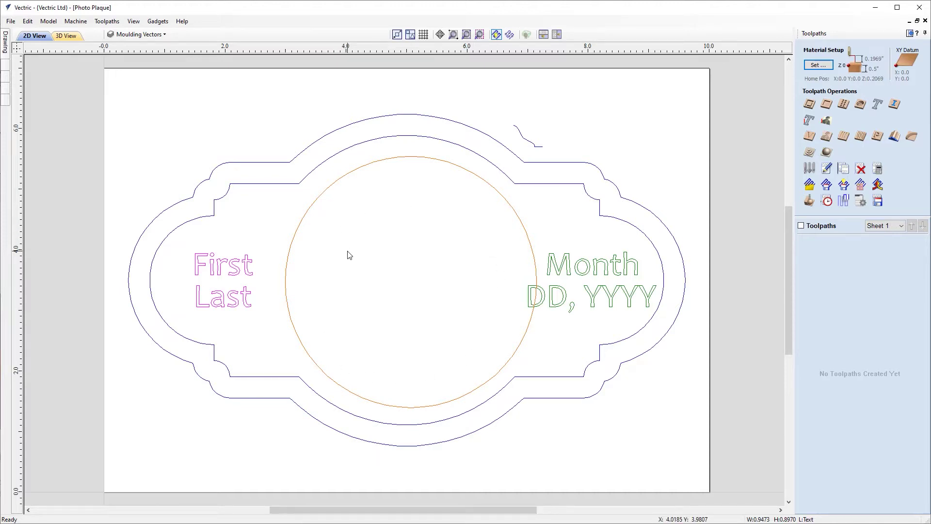
# Import the Baby photo as a bitmap into the plaque design.
pyautogui.click(910, 34)
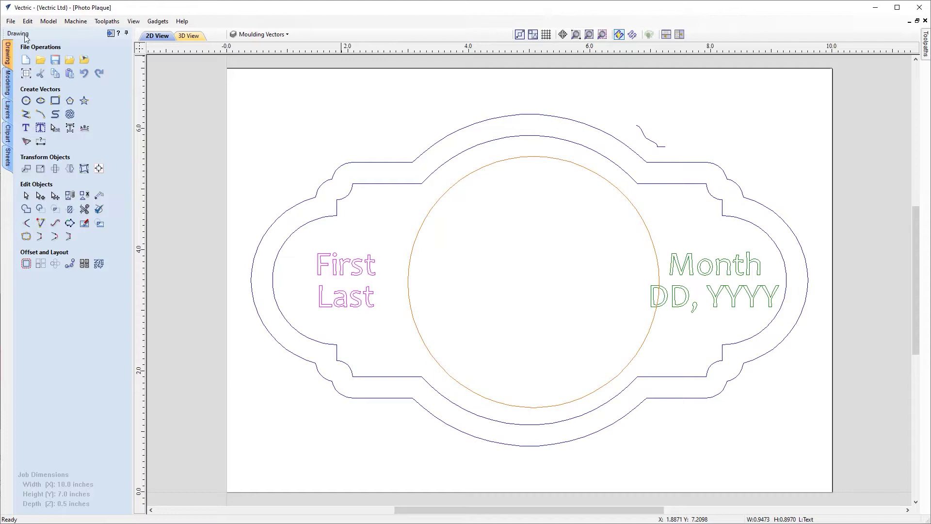
pyautogui.click(14, 22)
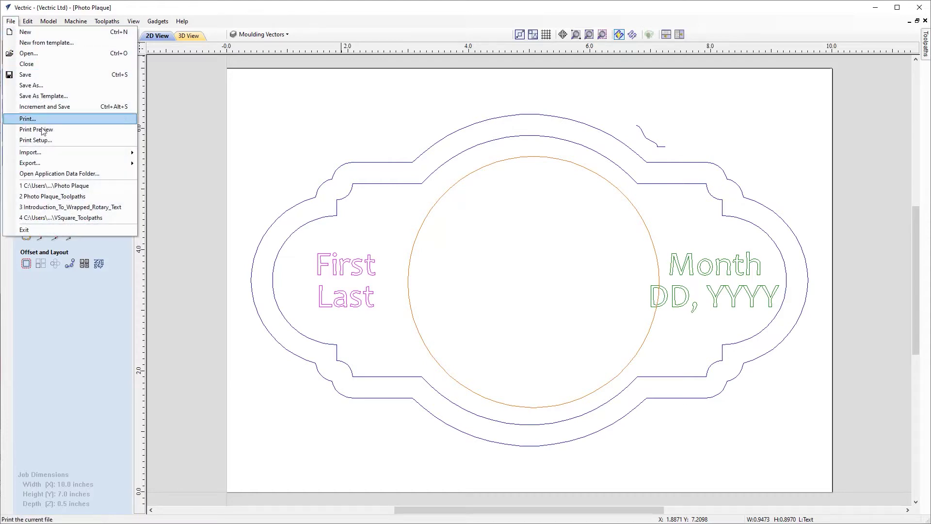
pyautogui.moveTo(46, 152)
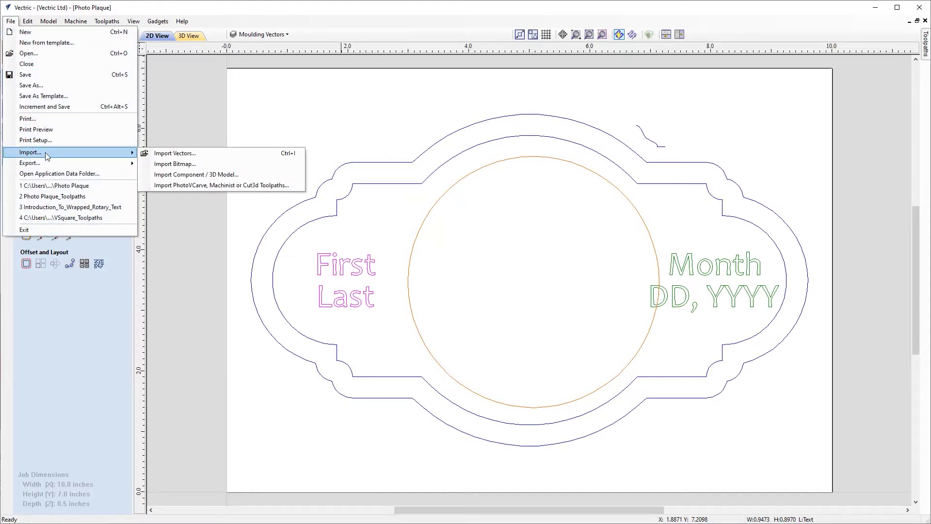
pyautogui.click(176, 164)
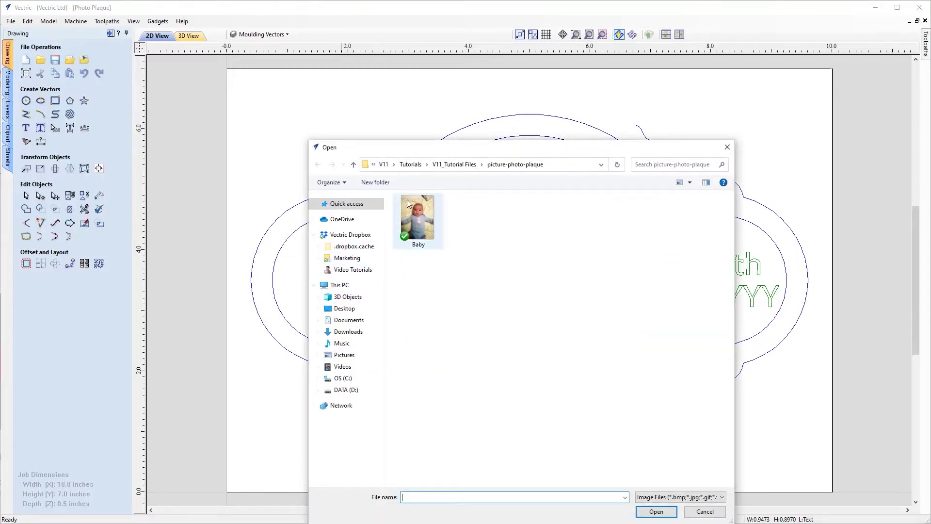
pyautogui.click(421, 222)
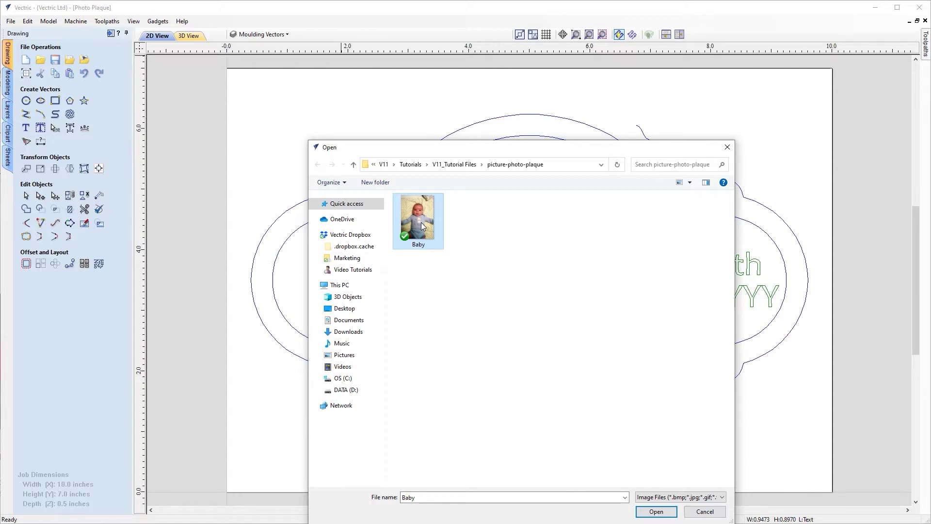
pyautogui.click(650, 511)
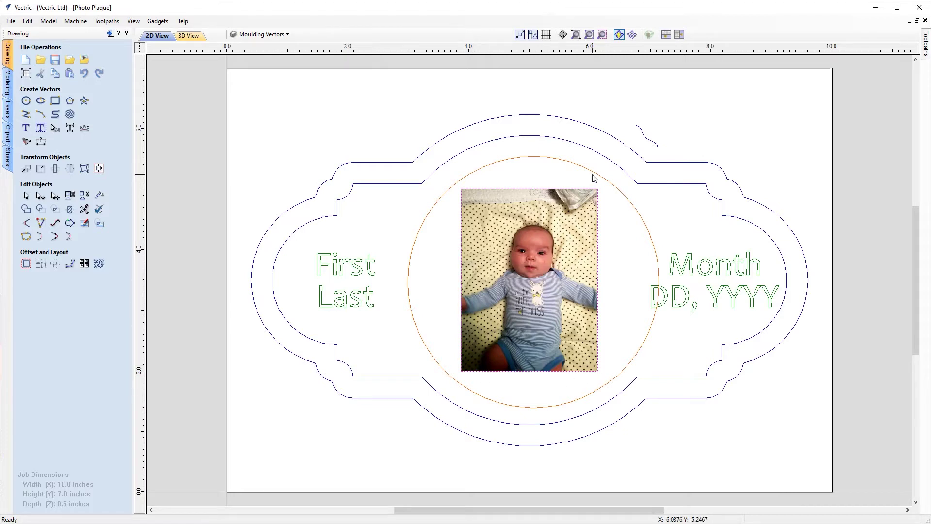
pyautogui.click(277, 35)
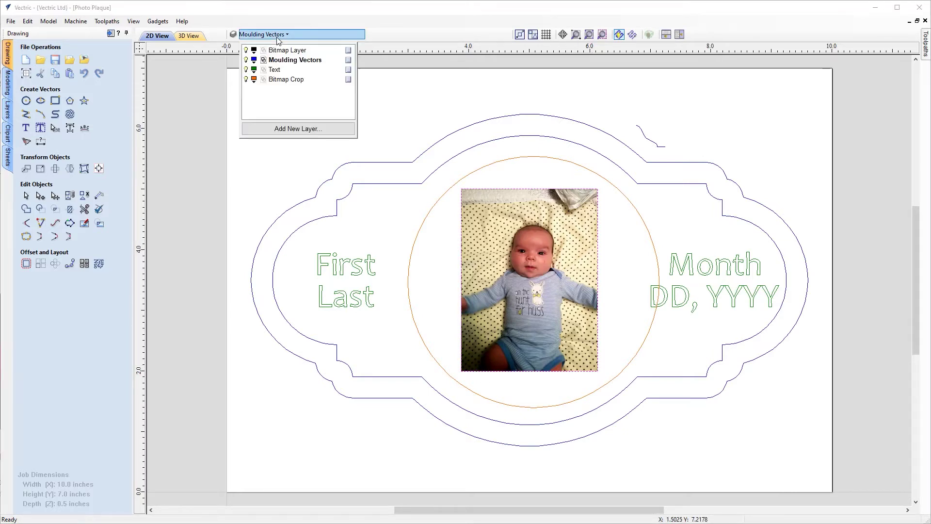
pyautogui.click(284, 51)
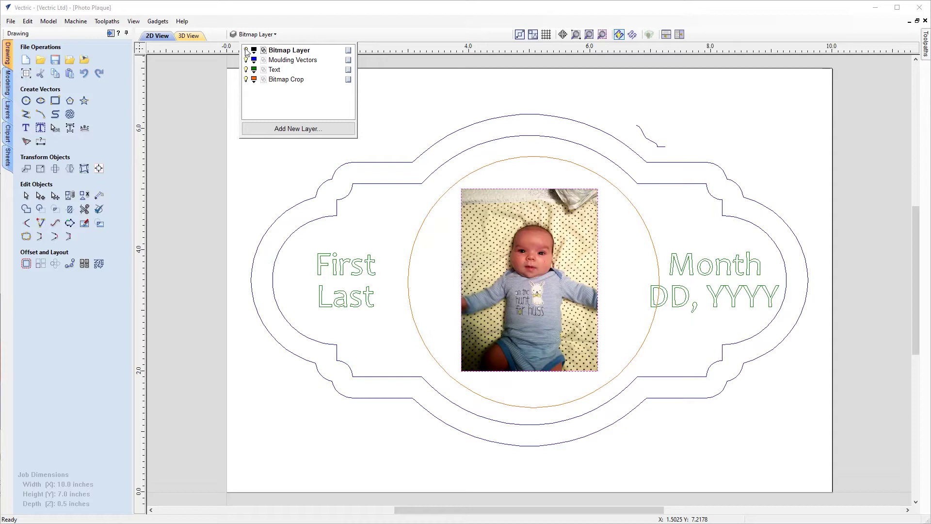
pyautogui.click(246, 51)
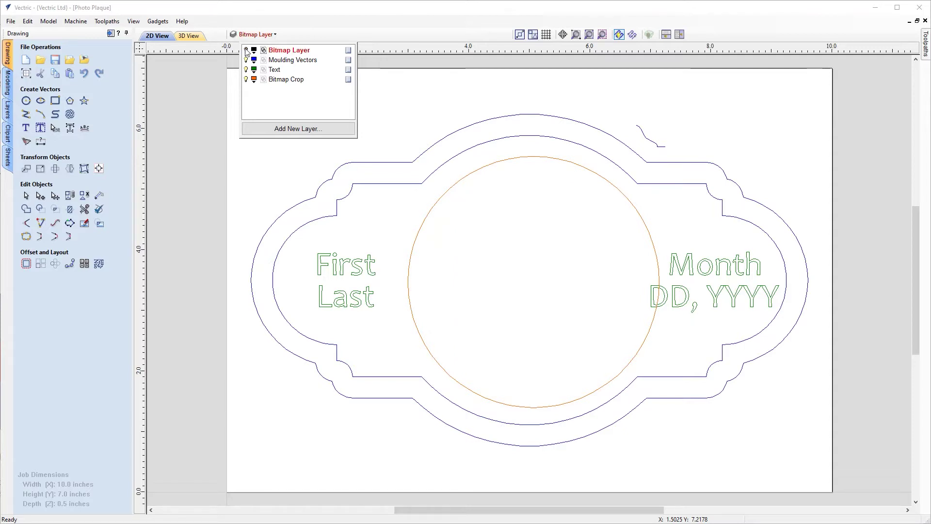
pyautogui.click(246, 51)
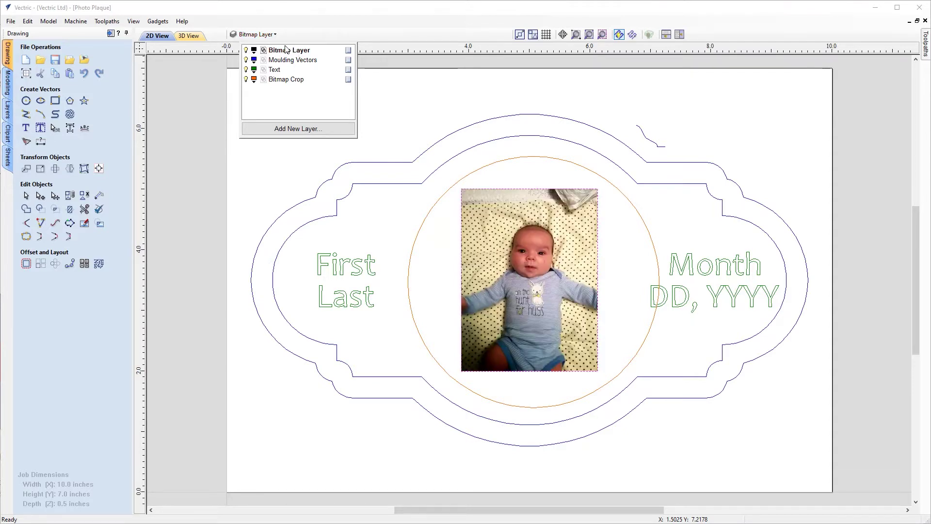
pyautogui.click(385, 110)
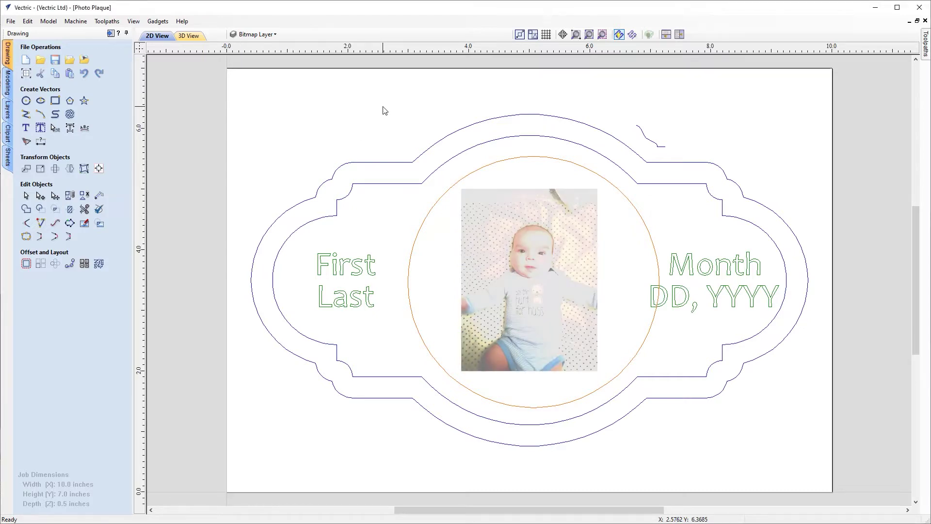
pyautogui.click(518, 266)
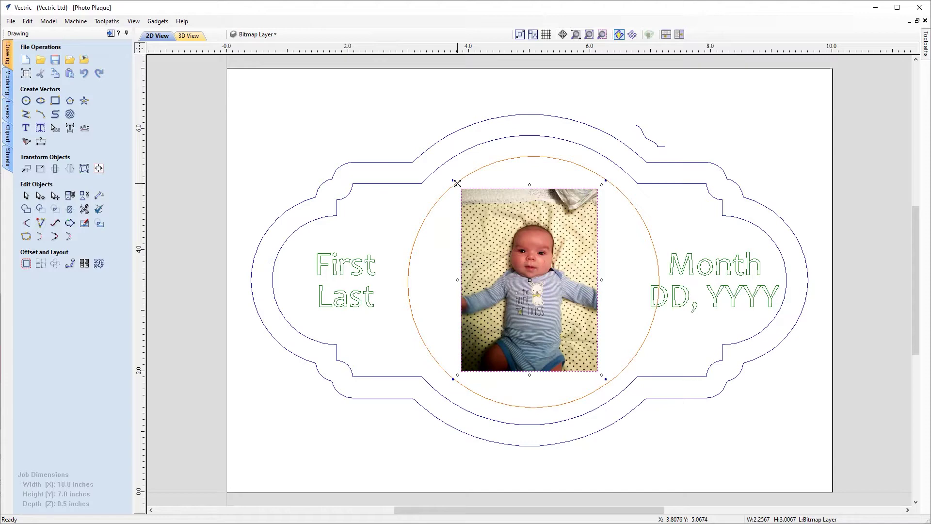
# Enlarge the photo and shift it down and left over the plaque.
pyautogui.moveTo(457, 183); pyautogui.dragTo(378, 121)
pyautogui.moveTo(530, 282); pyautogui.dragTo(530, 318)
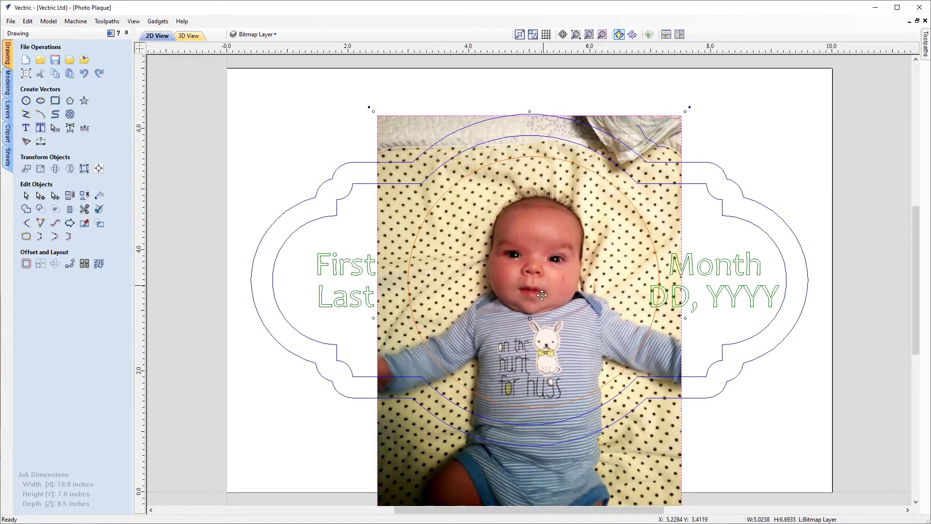
pyautogui.moveTo(530, 318); pyautogui.dragTo(530, 327)
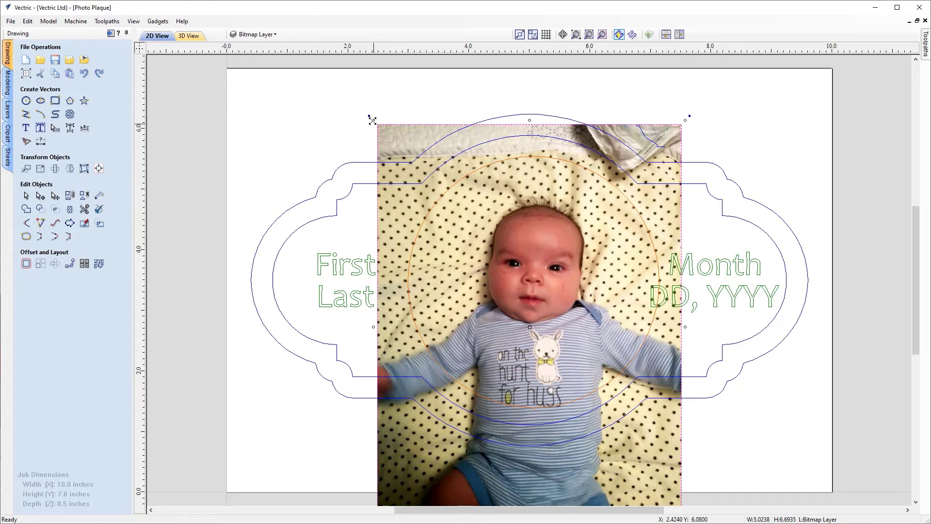
pyautogui.moveTo(373, 120); pyautogui.dragTo(355, 97)
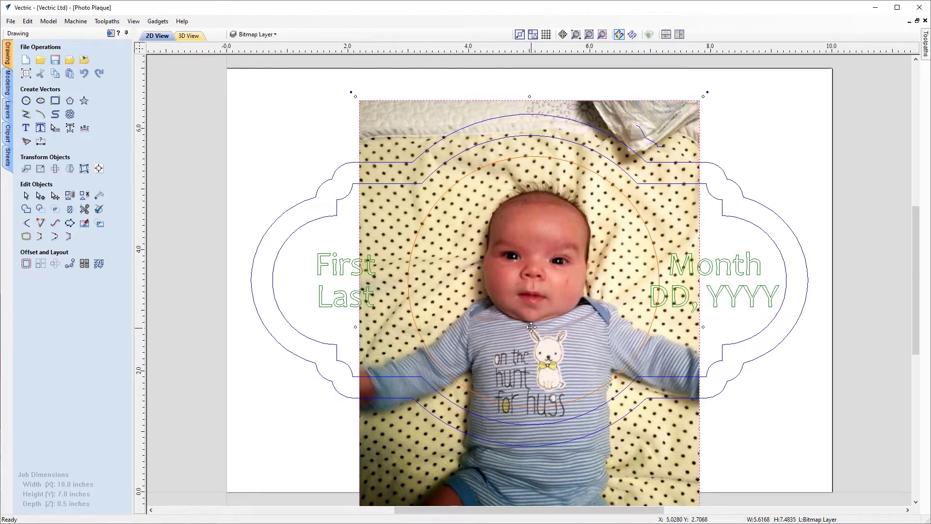
pyautogui.moveTo(531, 330); pyautogui.dragTo(529, 341)
pyautogui.press('Down')
pyautogui.press('Down')
pyautogui.press('Left')
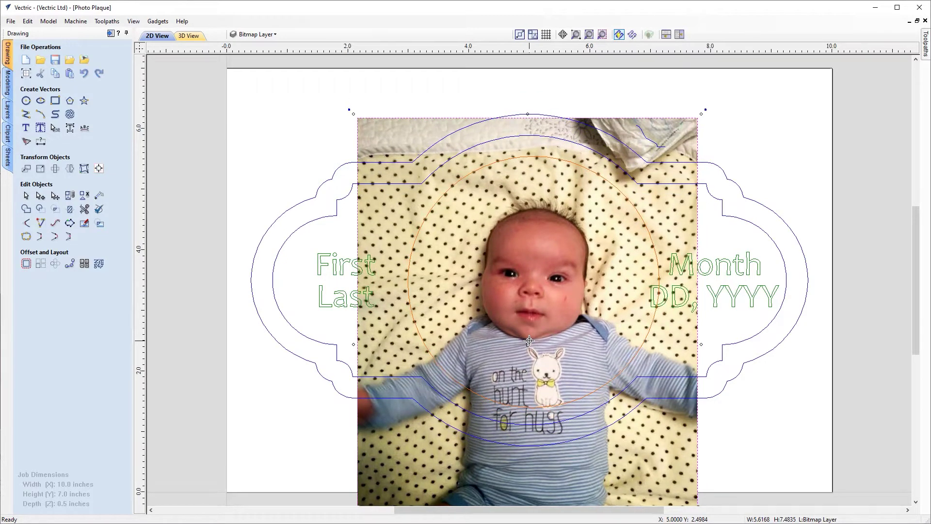
# Scale the photo to about 7.40 × 9.85 inches with the face centred in the circle.
pyautogui.moveTo(352, 112); pyautogui.dragTo(335, 100)
pyautogui.moveTo(528, 346); pyautogui.dragTo(532, 376)
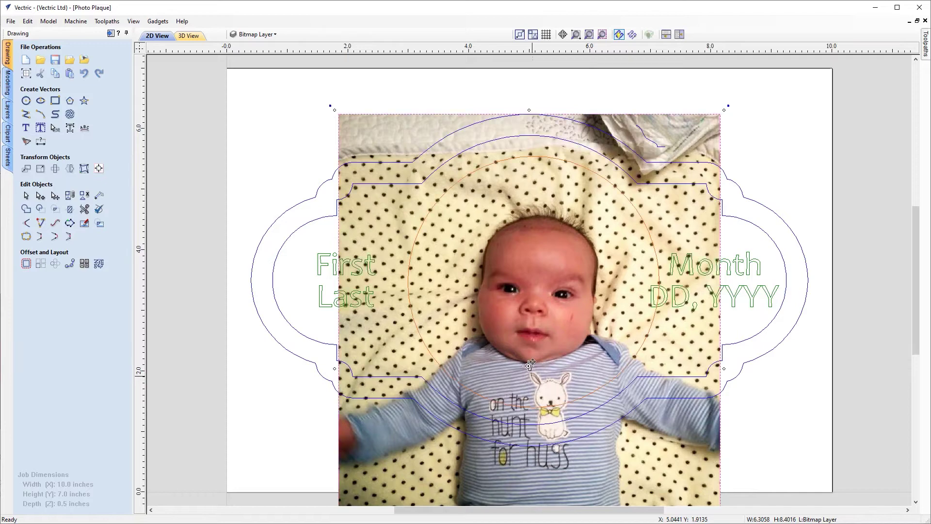
pyautogui.moveTo(330, 120)
pyautogui.mouseDown()
pyautogui.moveTo(345, 114)
pyautogui.moveTo(325, 110)
pyautogui.moveTo(317, 91)
pyautogui.mouseUp()
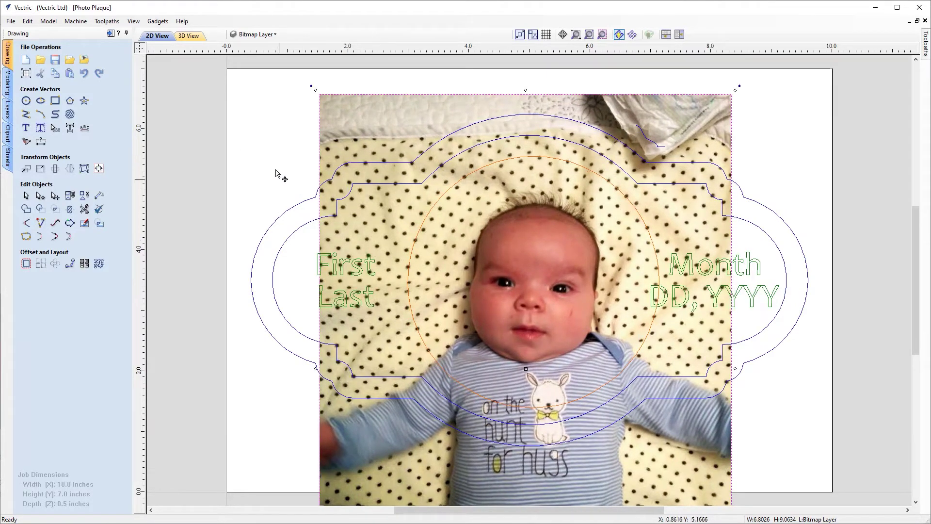
pyautogui.moveTo(315, 90); pyautogui.dragTo(297, 66)
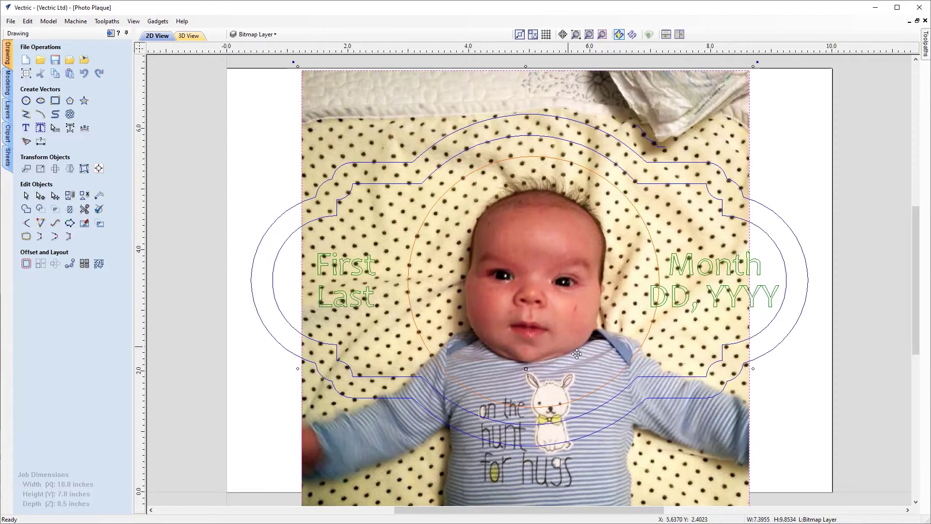
pyautogui.moveTo(528, 367); pyautogui.dragTo(527, 387)
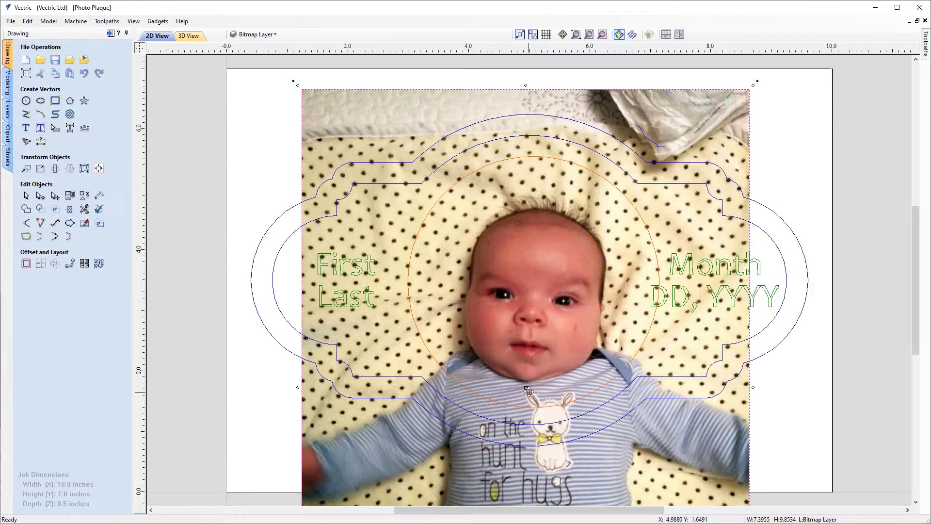
pyautogui.moveTo(526, 384); pyautogui.dragTo(527, 377)
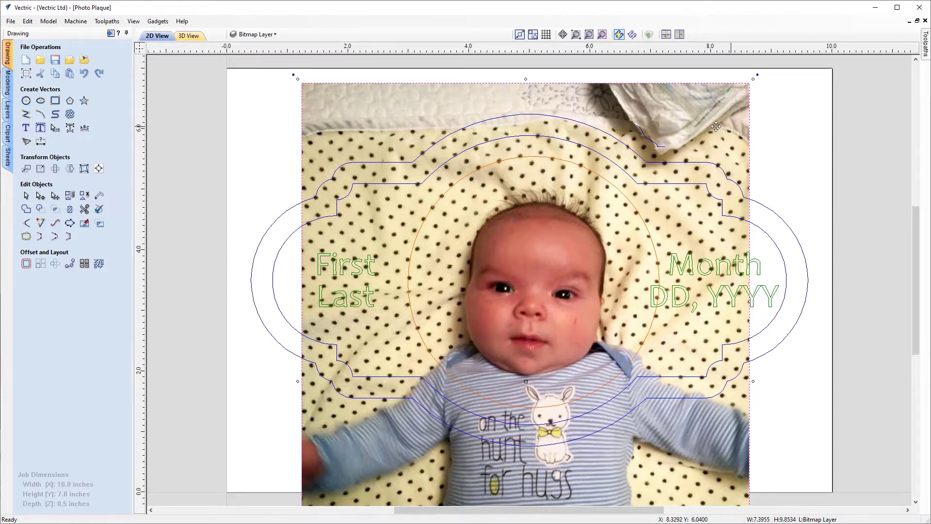
# Crop the photo to the central circle, leaving a 4.15 × 4.15 inch round image.
pyautogui.keyDown('shift'); pyautogui.click(545, 157); pyautogui.keyUp('shift')
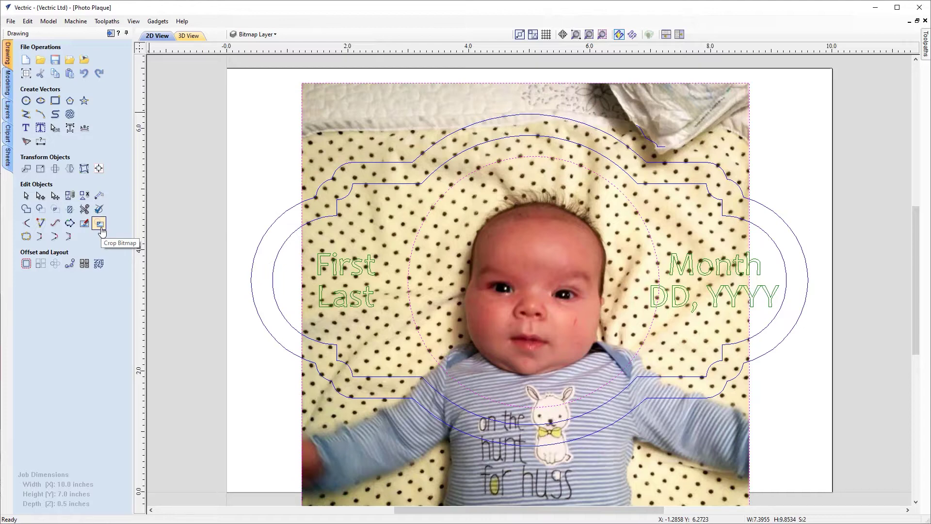
pyautogui.click(100, 224)
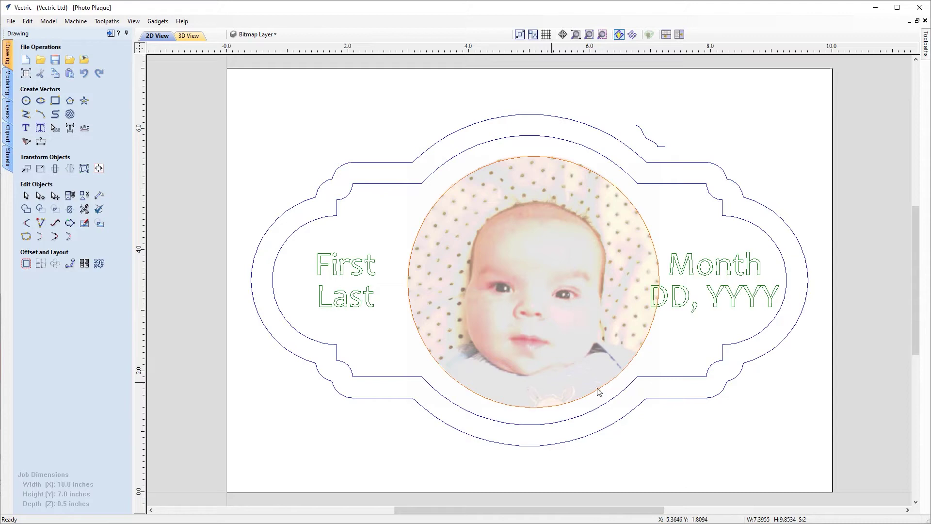
pyautogui.click(539, 301)
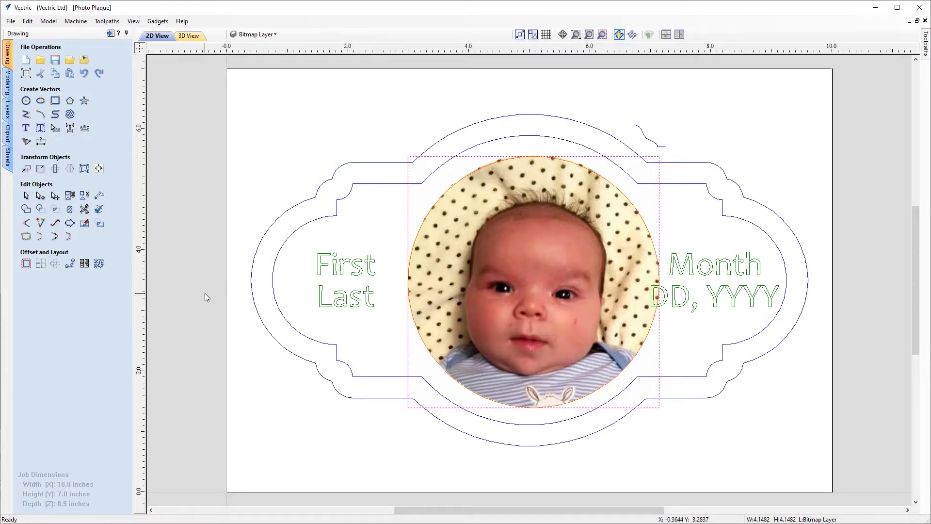
# Open Edit Picture for the cropped photo and trial contrast, brightness and invert, keeping original colours.
pyautogui.click(84, 223)
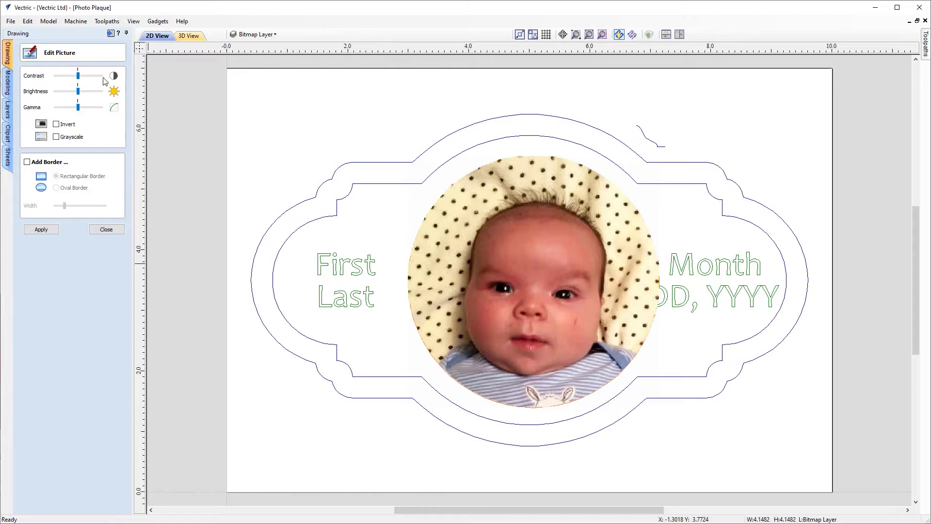
pyautogui.moveTo(78, 76)
pyautogui.mouseDown()
pyautogui.moveTo(67, 79)
pyautogui.moveTo(91, 82)
pyautogui.mouseUp()
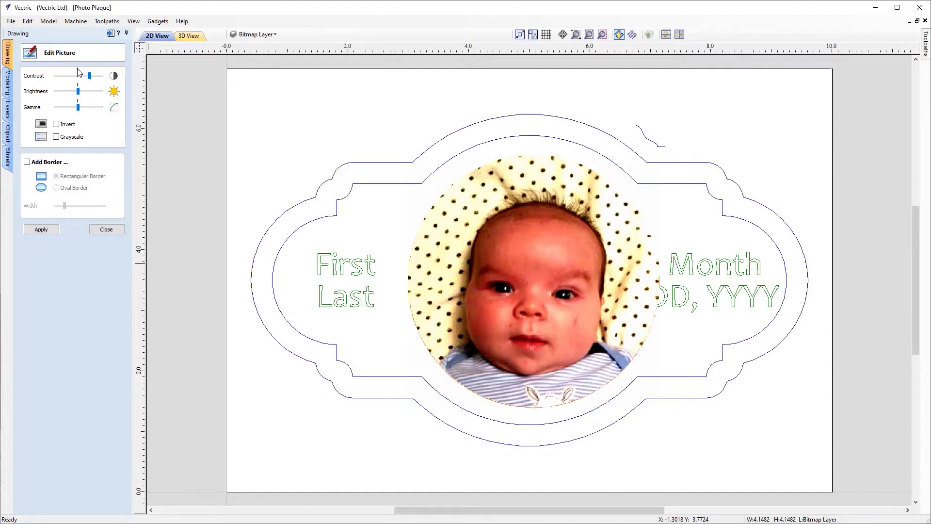
pyautogui.click(78, 75)
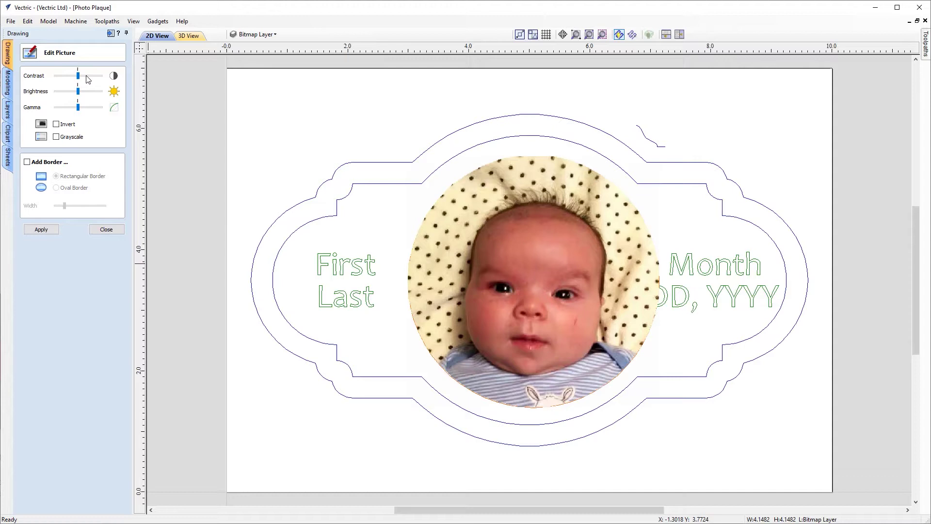
pyautogui.moveTo(78, 92)
pyautogui.mouseDown()
pyautogui.moveTo(65, 91)
pyautogui.moveTo(89, 92)
pyautogui.moveTo(66, 106)
pyautogui.moveTo(89, 108)
pyautogui.moveTo(78, 106)
pyautogui.mouseUp()
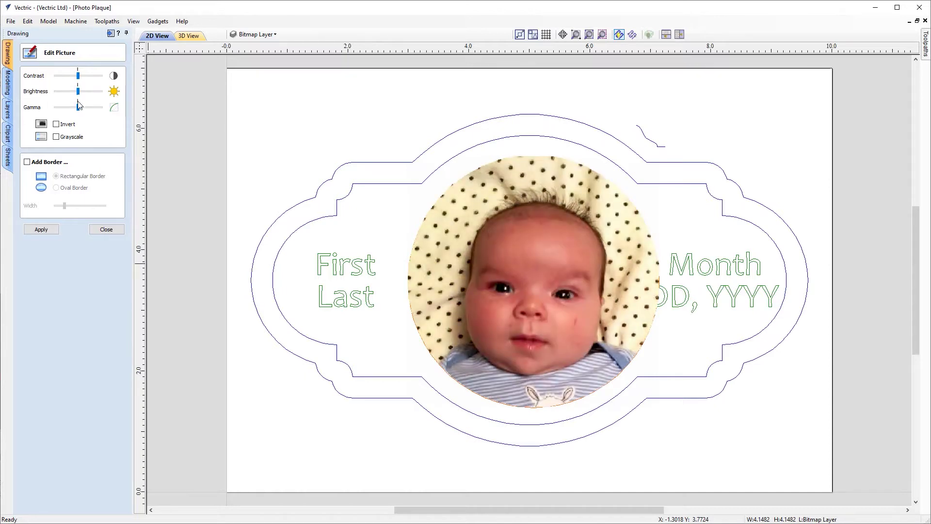
pyautogui.click(56, 124)
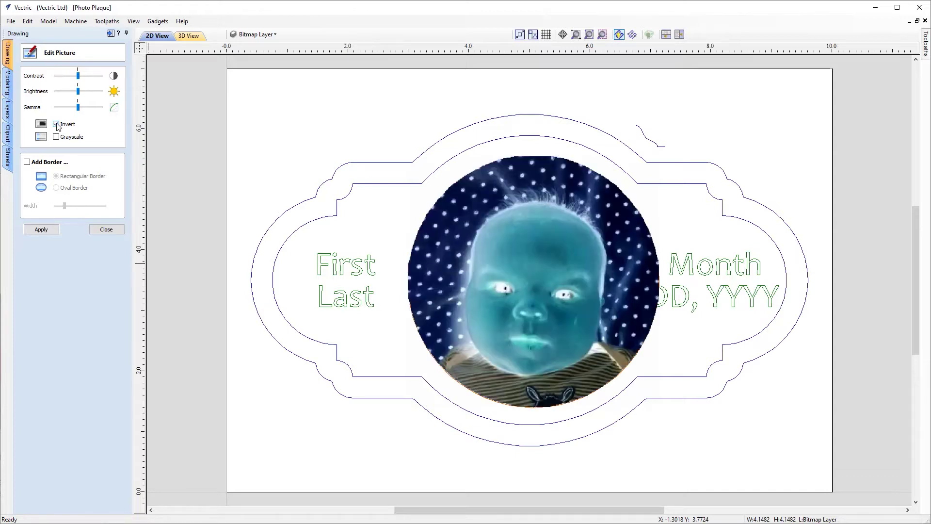
pyautogui.click(56, 125)
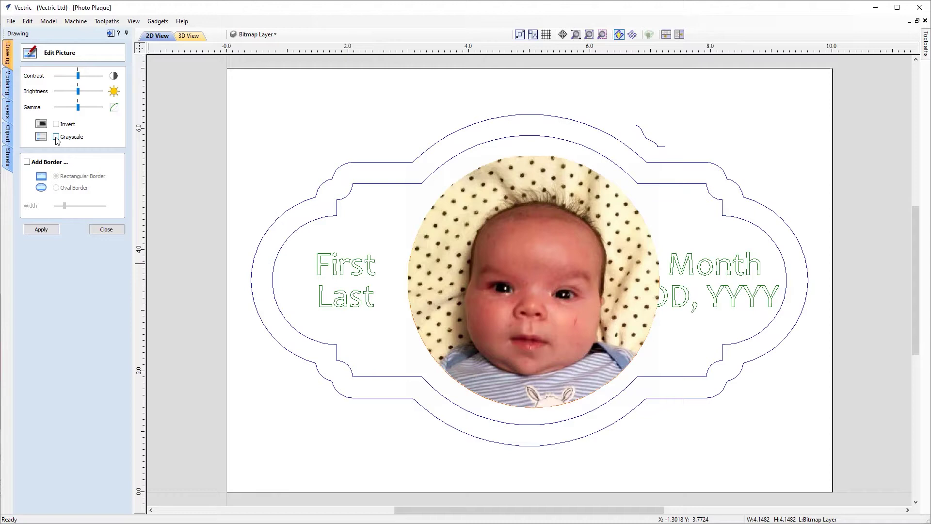
# Add a near-minimum-width oval border fading the greyscale photo's edges.
pyautogui.click(28, 162)
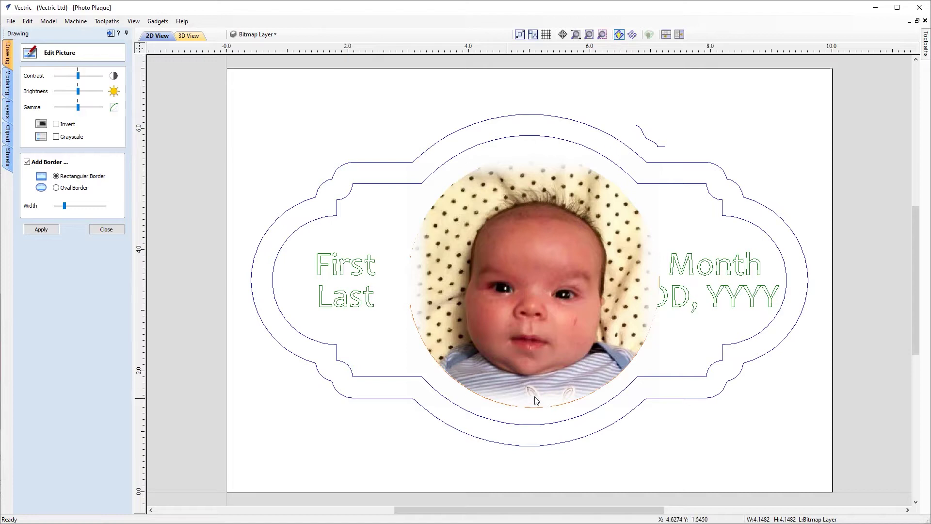
pyautogui.click(56, 188)
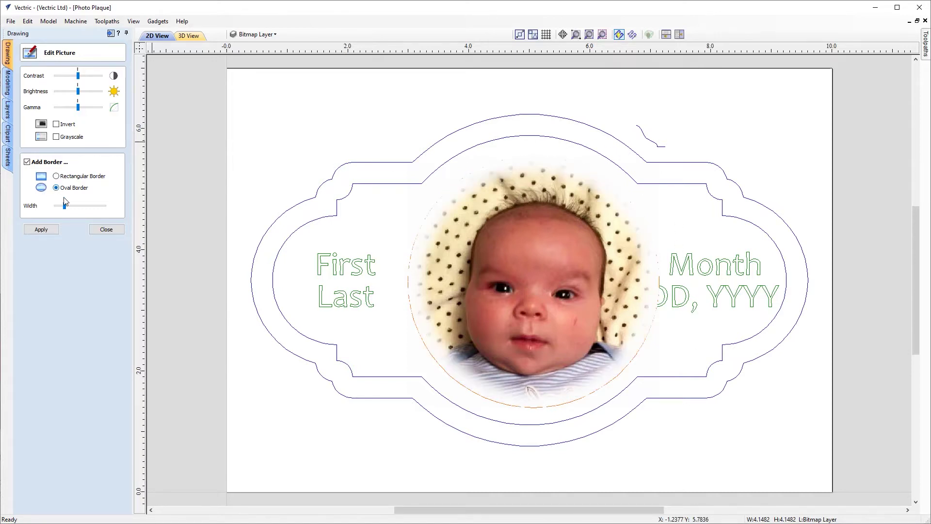
pyautogui.moveTo(64, 205)
pyautogui.mouseDown()
pyautogui.moveTo(85, 209)
pyautogui.moveTo(57, 207)
pyautogui.mouseUp()
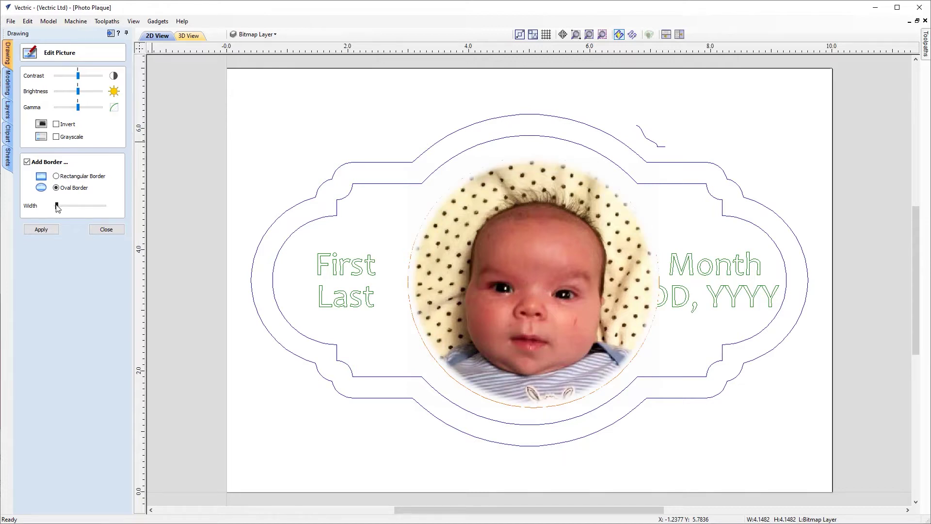
pyautogui.moveTo(57, 207); pyautogui.dragTo(58, 205)
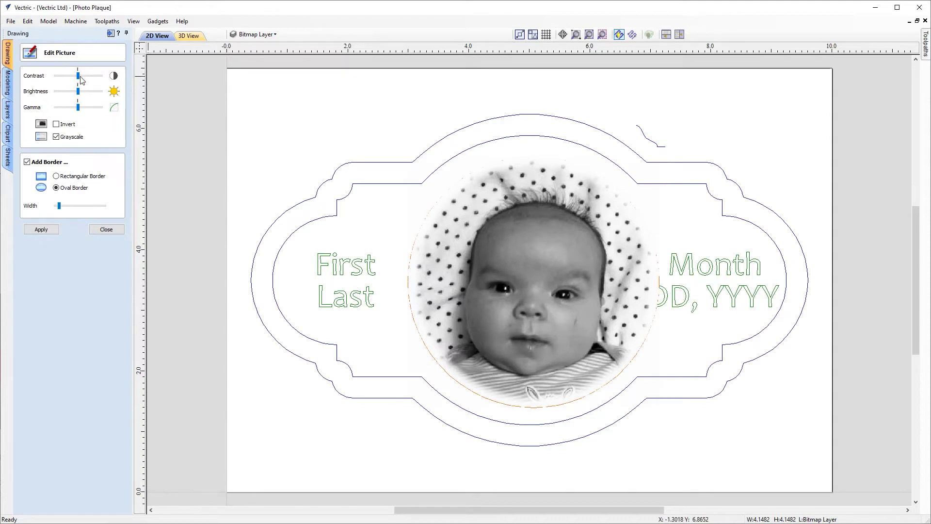
# Raise the photo's contrast and brightness, apply the edits, and close Edit Picture.
pyautogui.moveTo(80, 78); pyautogui.dragTo(90, 79)
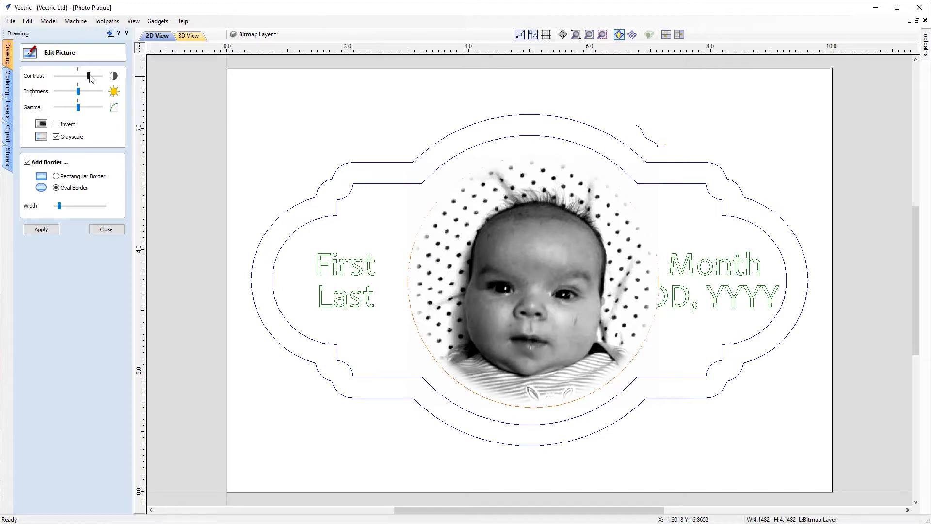
pyautogui.moveTo(90, 76); pyautogui.dragTo(89, 77)
pyautogui.moveTo(78, 92); pyautogui.dragTo(83, 91)
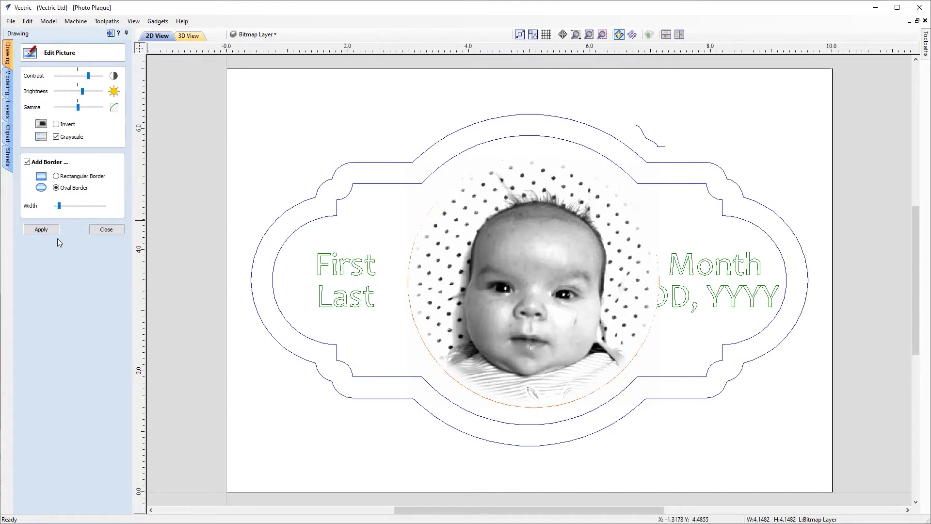
pyautogui.click(41, 229)
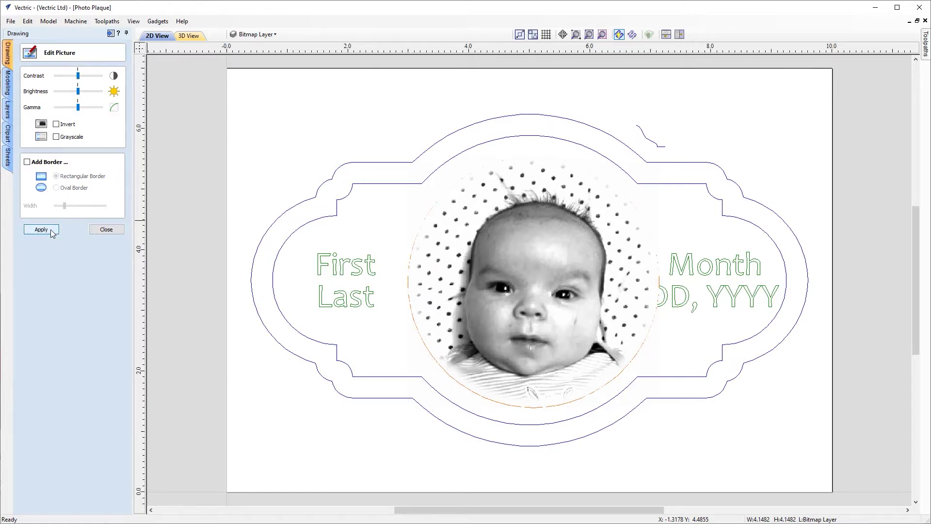
pyautogui.click(106, 229)
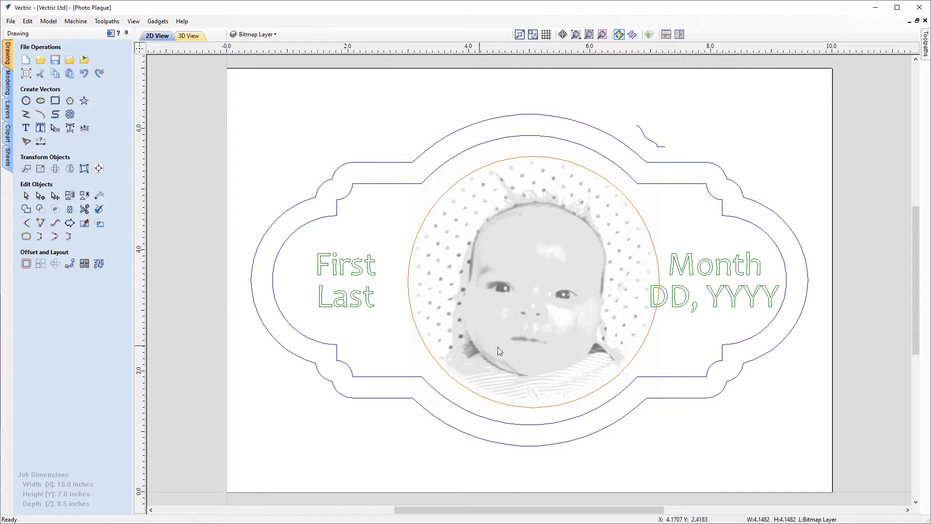
# Start a Laser Picture toolpath for the photo and bring up the laser Tool Database.
pyautogui.click(111, 34)
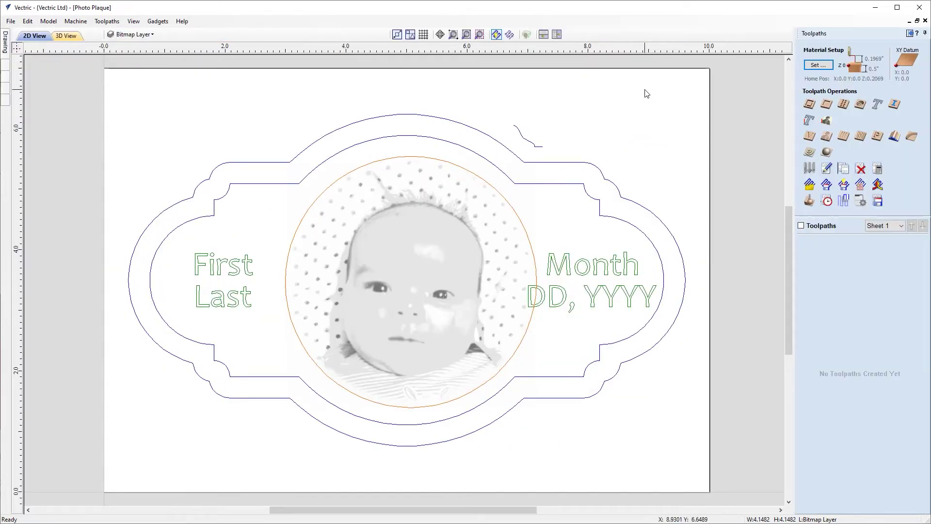
pyautogui.click(827, 120)
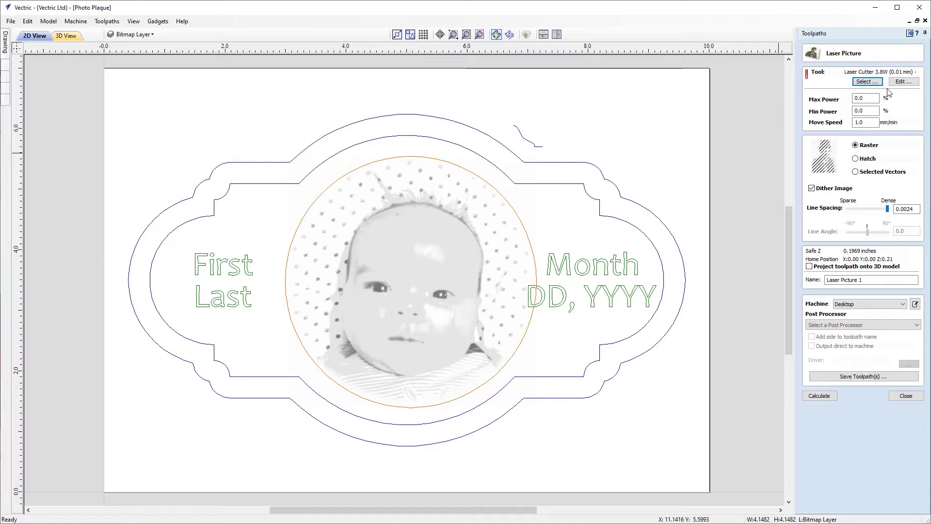
pyautogui.click(871, 84)
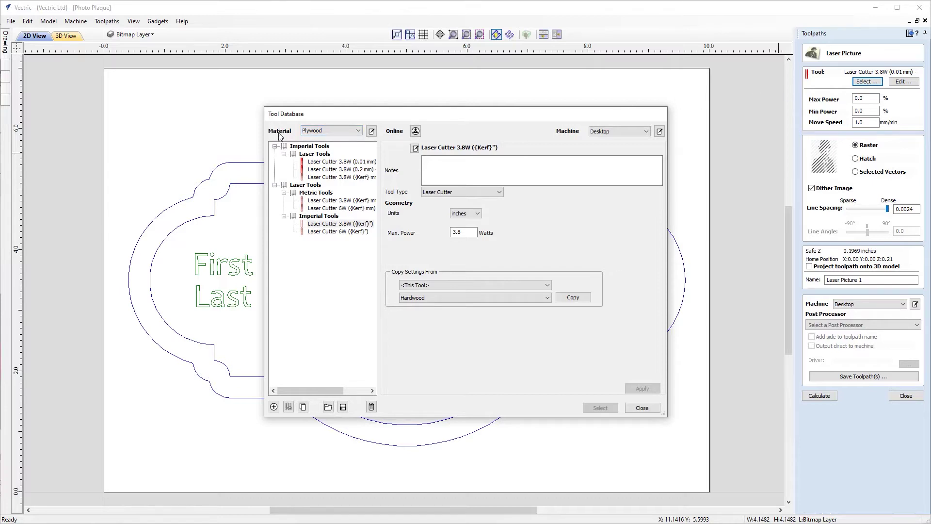
# Choose the Hardwood Laser Cutter 3.8W (0.2 mm) - Picture tool for the laser picture toolpath.
pyautogui.click(318, 132)
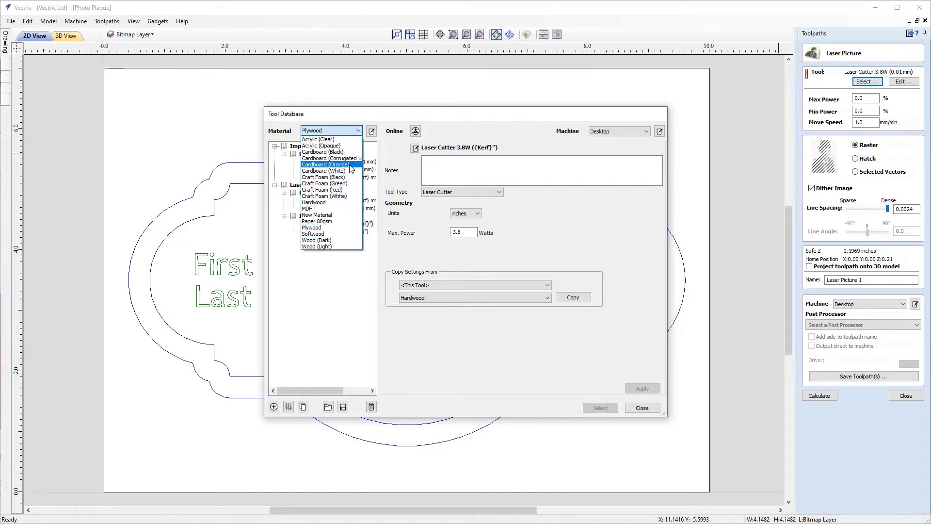
pyautogui.click(341, 203)
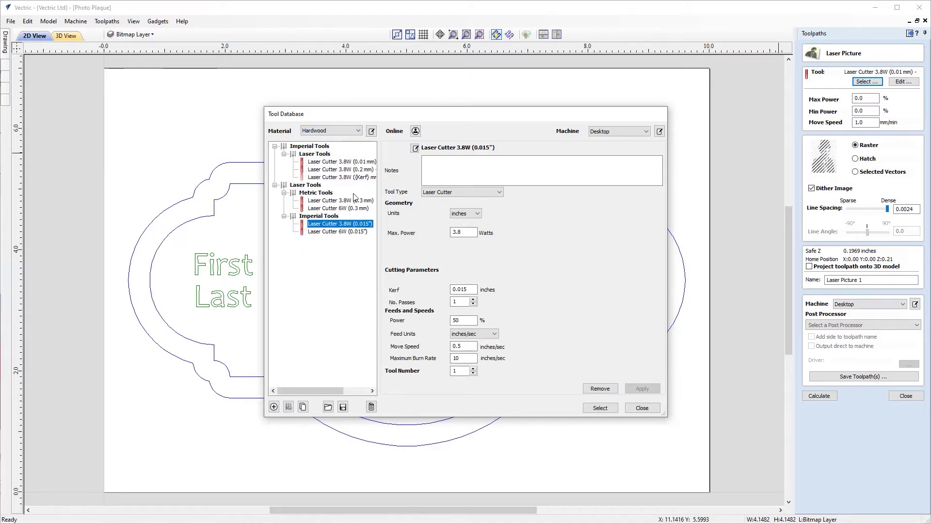
pyautogui.moveTo(312, 388); pyautogui.dragTo(328, 389)
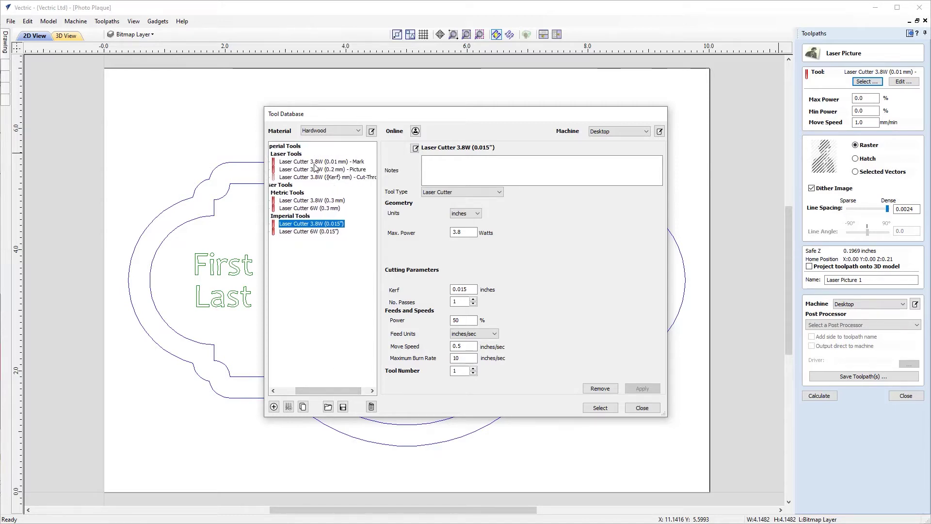
pyautogui.click(356, 162)
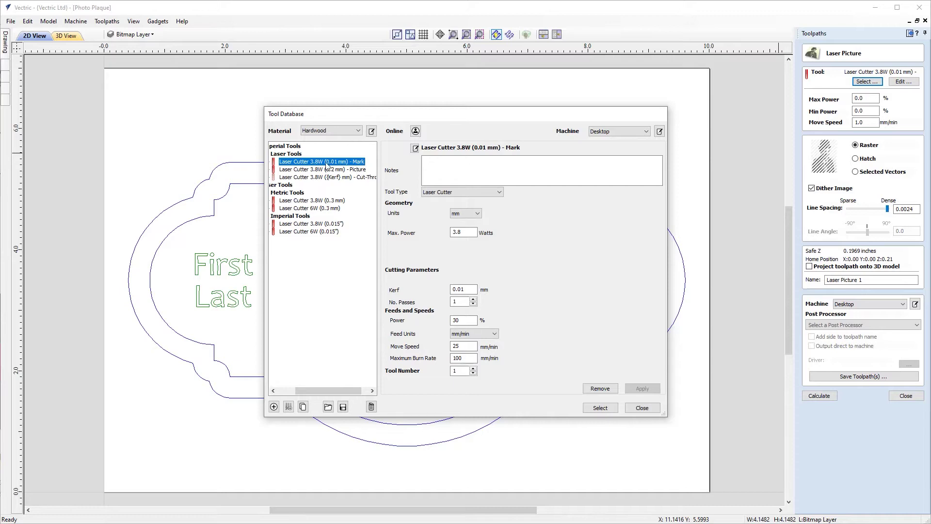
pyautogui.click(360, 170)
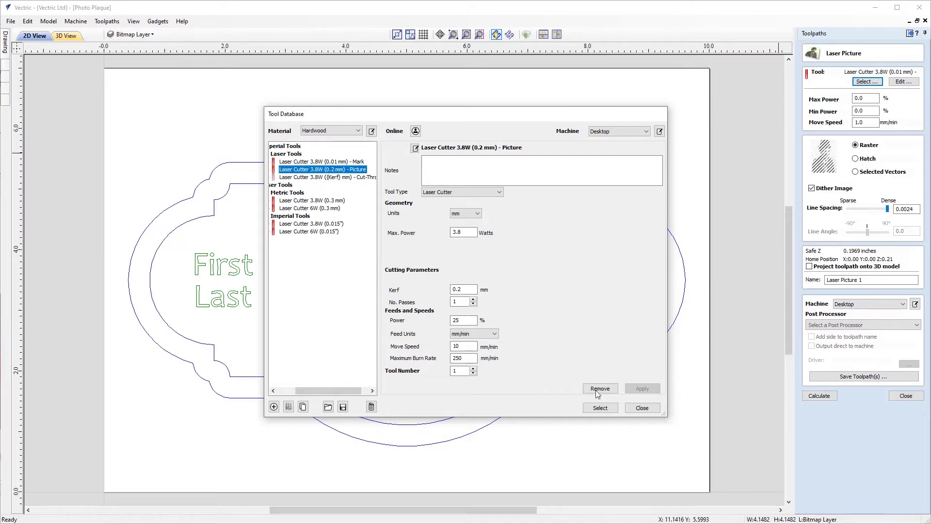
pyautogui.click(600, 406)
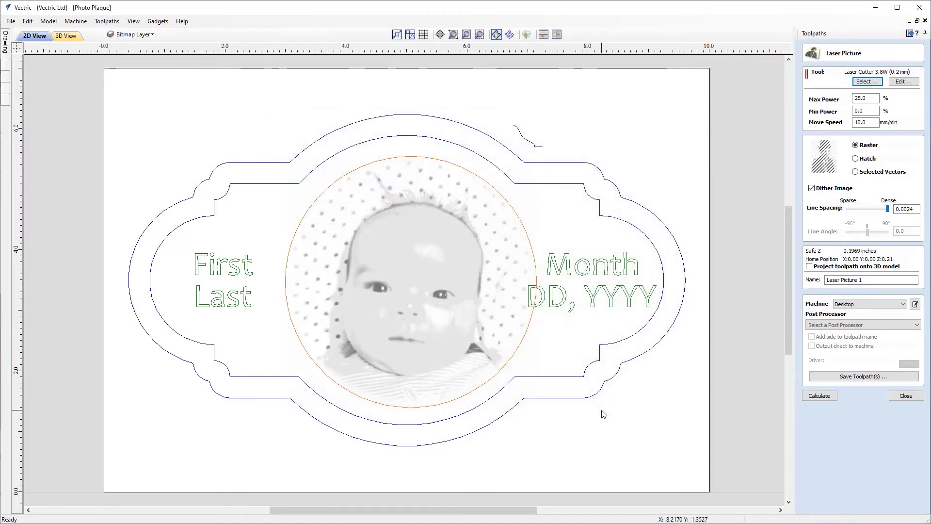
# Set the laser picture to 50% max power, 20 mm/min move speed, no dithering, 0.0109 line spacing.
pyautogui.click(900, 82)
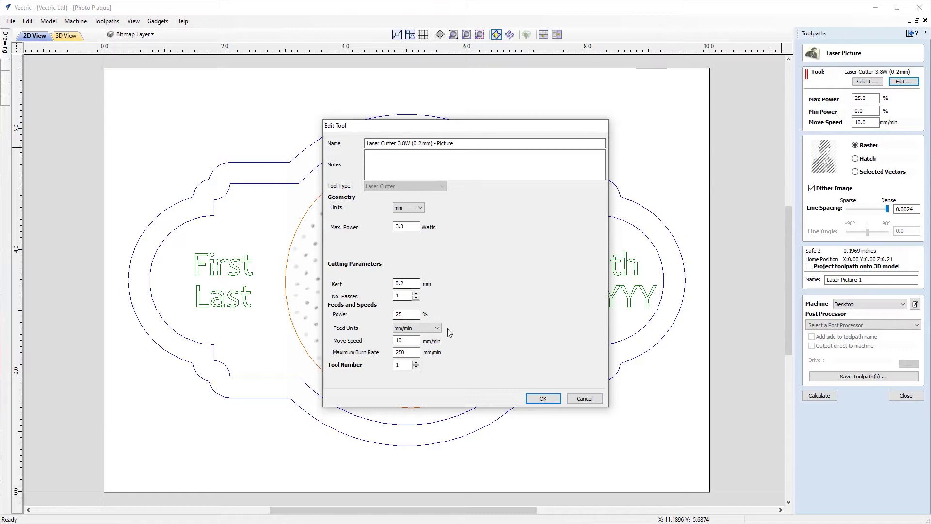
pyautogui.click(553, 399)
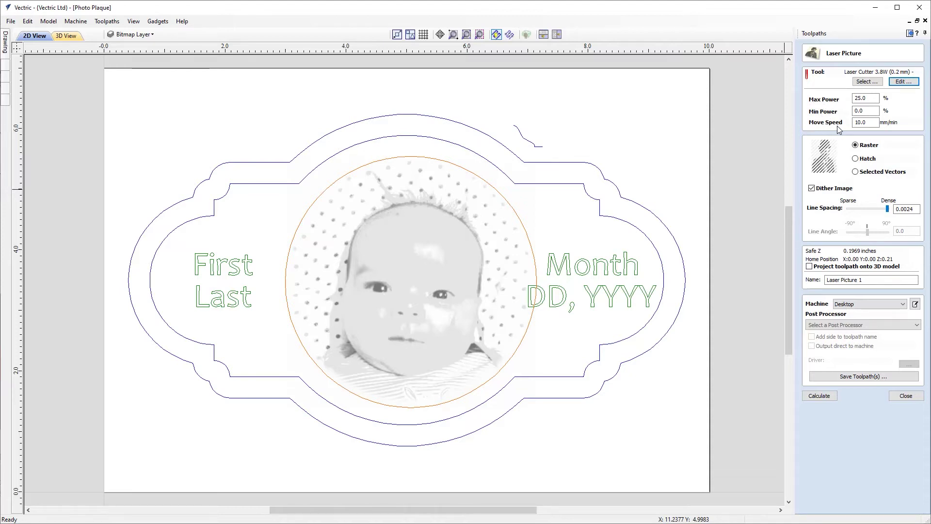
pyautogui.click(837, 99)
pyautogui.write('50')
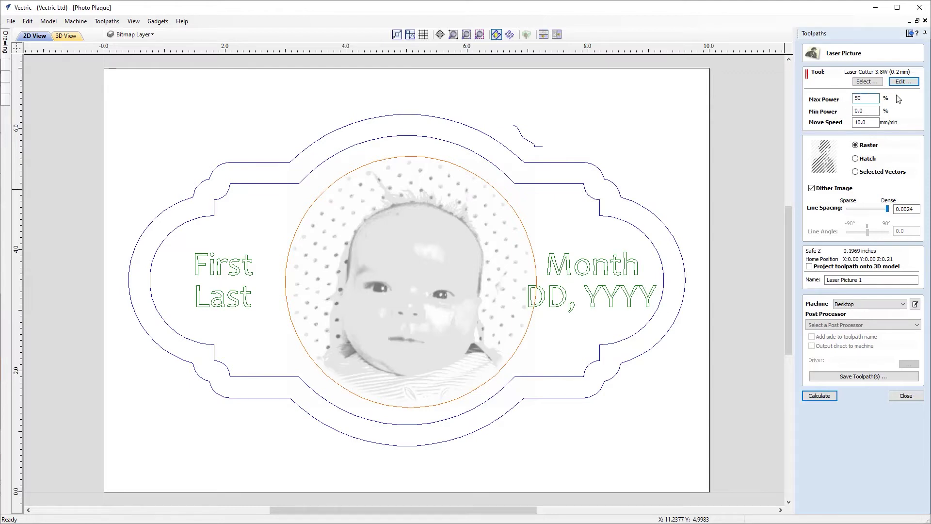
pyautogui.click(873, 122)
pyautogui.doubleClick(873, 122)
pyautogui.write('20')
pyautogui.click(812, 188)
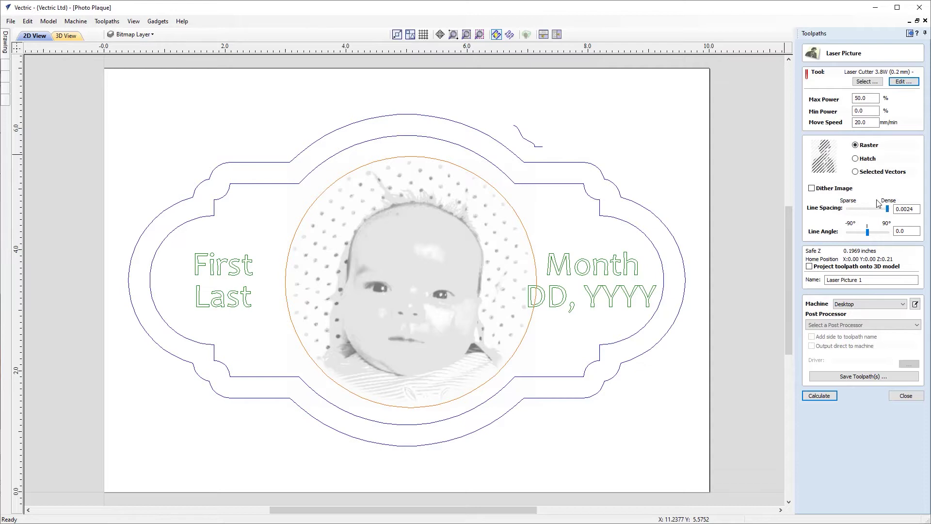
pyautogui.moveTo(888, 207); pyautogui.dragTo(882, 209)
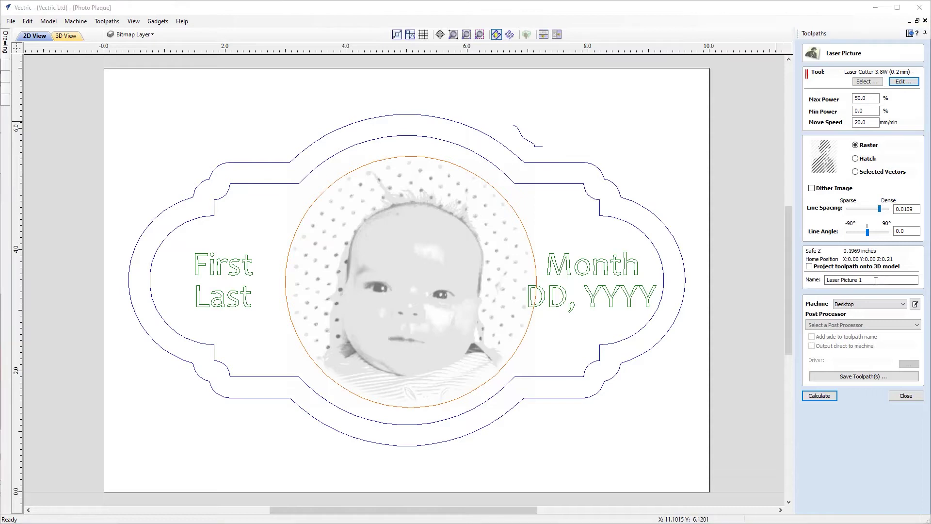
# Name the toolpath 'Picture', select the baby photo bitmap and calculate the toolpath.
pyautogui.moveTo(875, 280); pyautogui.dragTo(820, 279)
pyautogui.write('Picture')
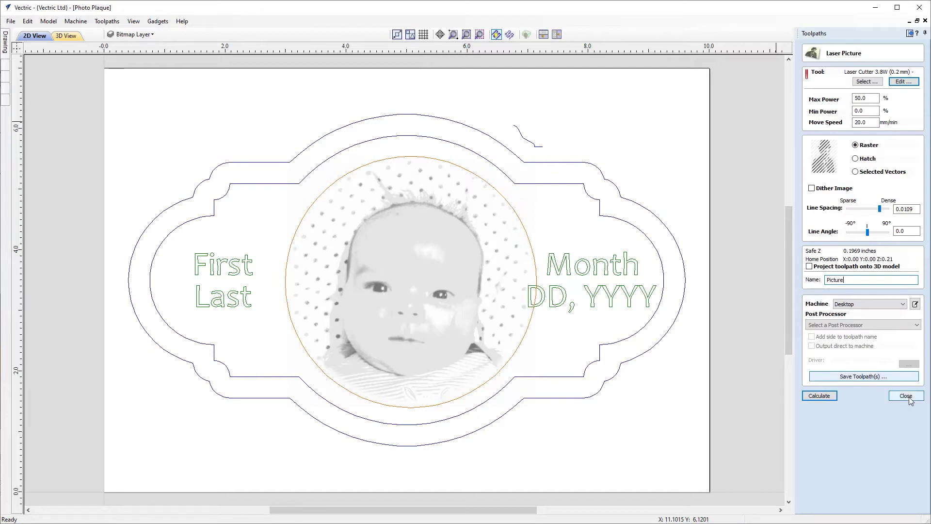
pyautogui.click(819, 396)
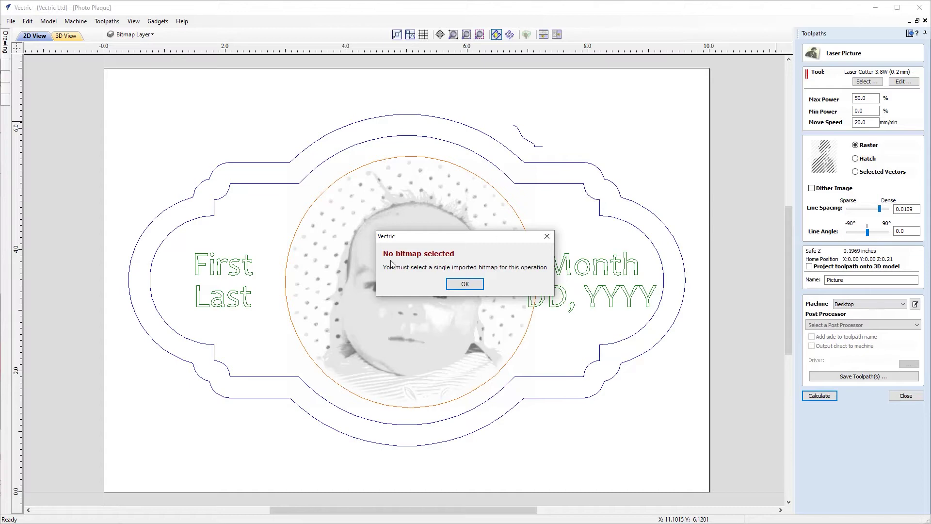
pyautogui.click(466, 285)
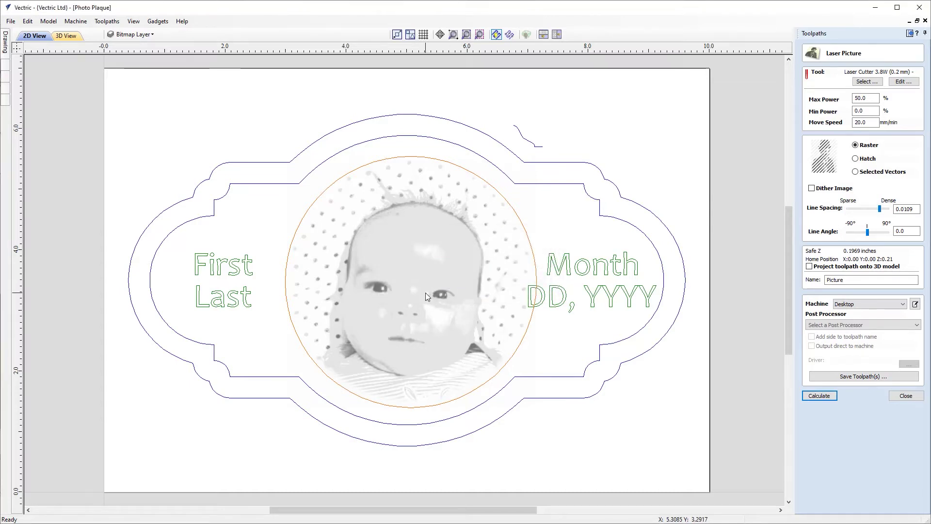
pyautogui.click(426, 292)
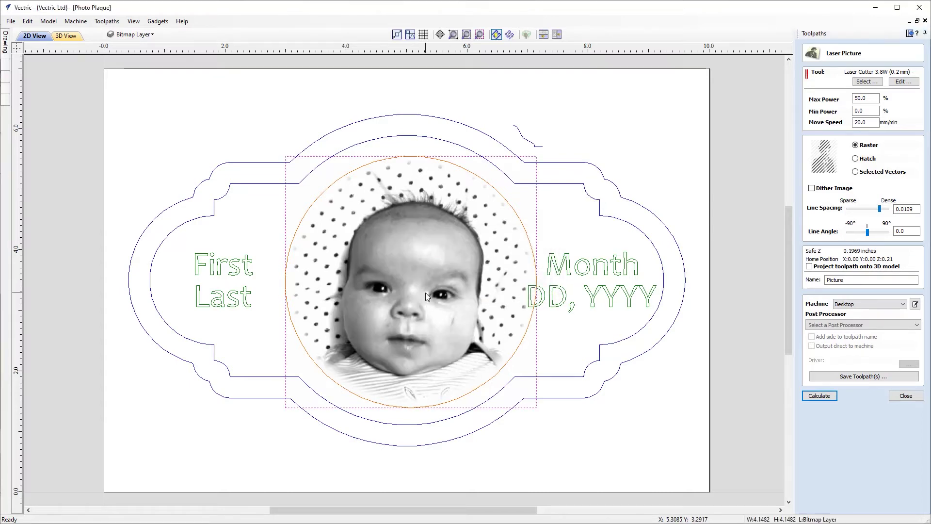
pyautogui.click(819, 395)
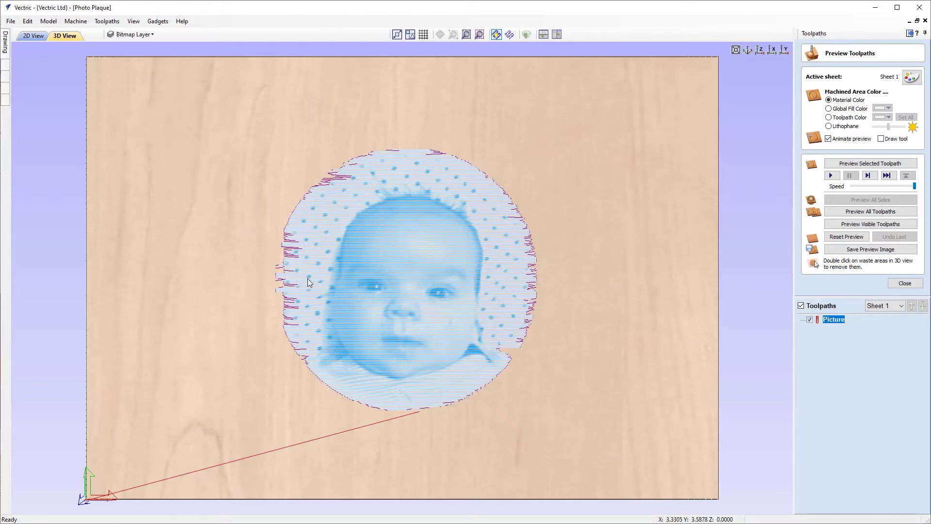
# Inspect the engraving in 3D with Preview All Toolpaths, then reset the preview to blank maple.
pyautogui.scroll(5, 411, 293)
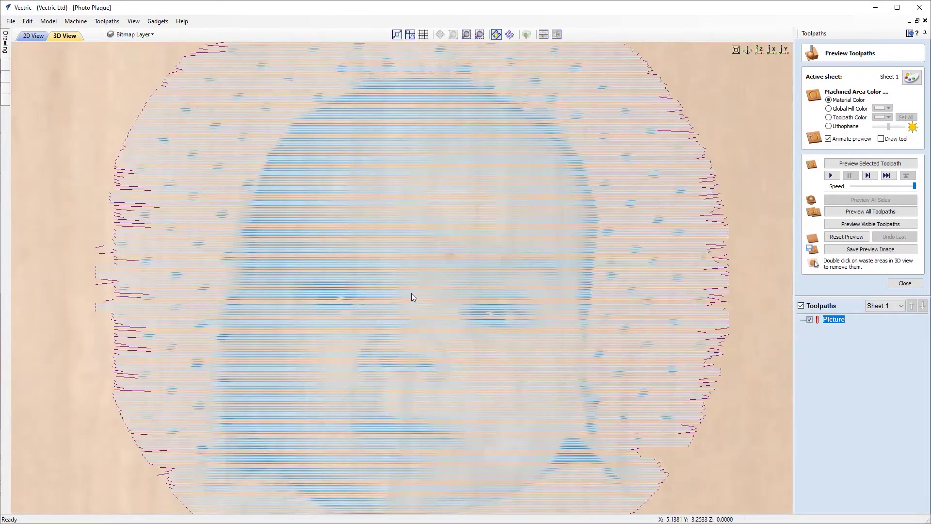
pyautogui.scroll(5, 411, 297)
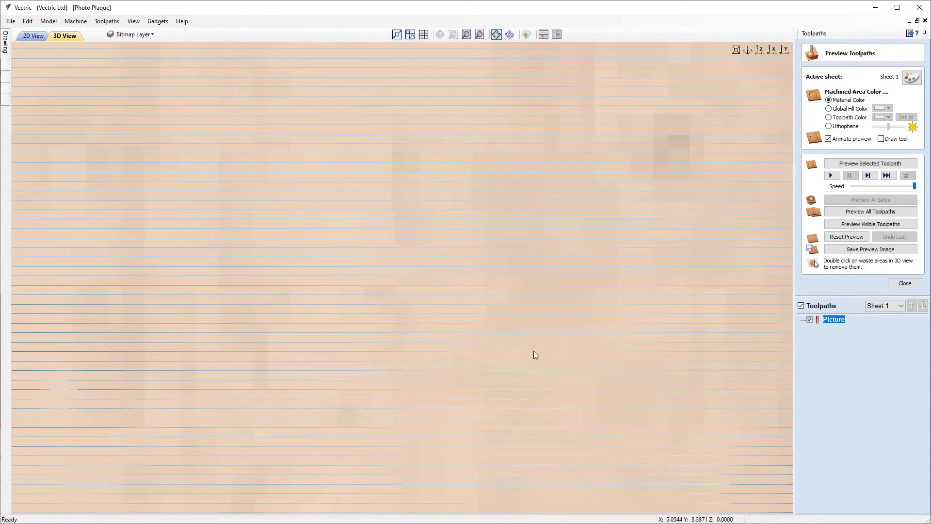
pyautogui.scroll(-8, 437, 264)
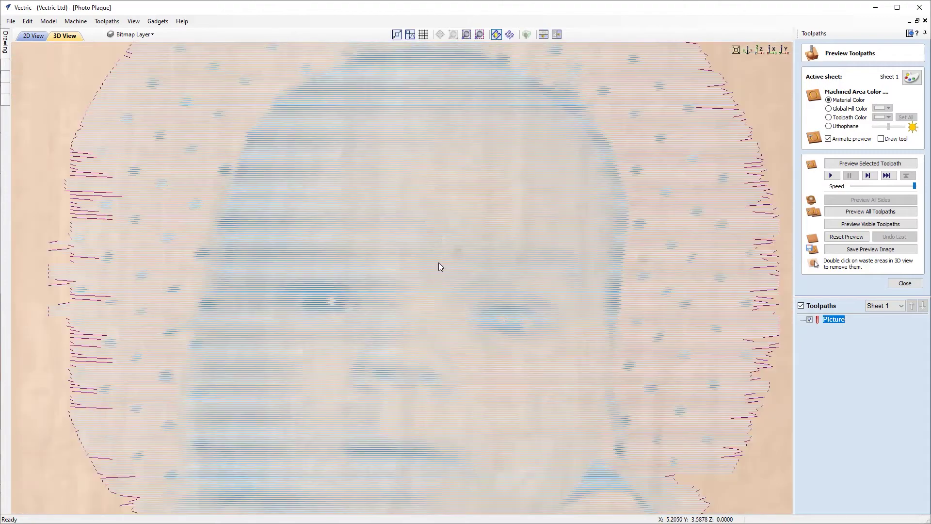
pyautogui.moveTo(464, 284); pyautogui.dragTo(449, 310)
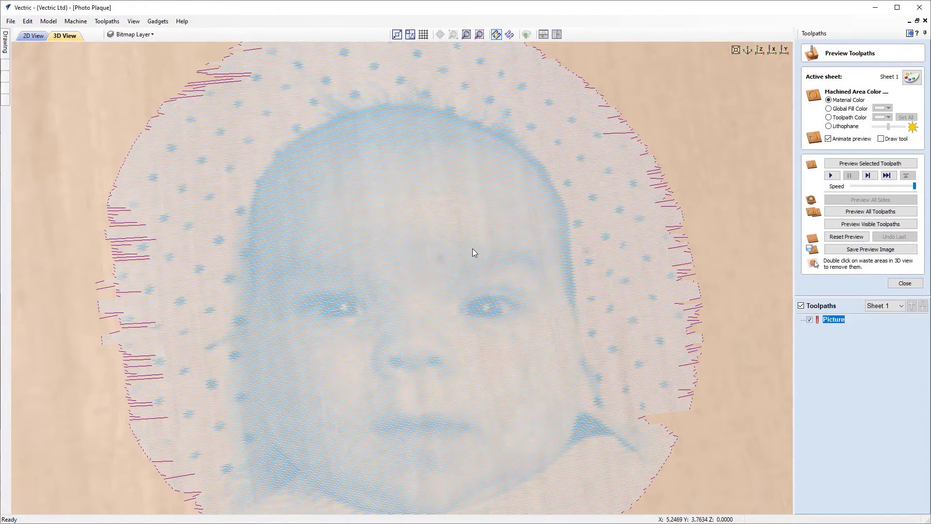
pyautogui.click(844, 213)
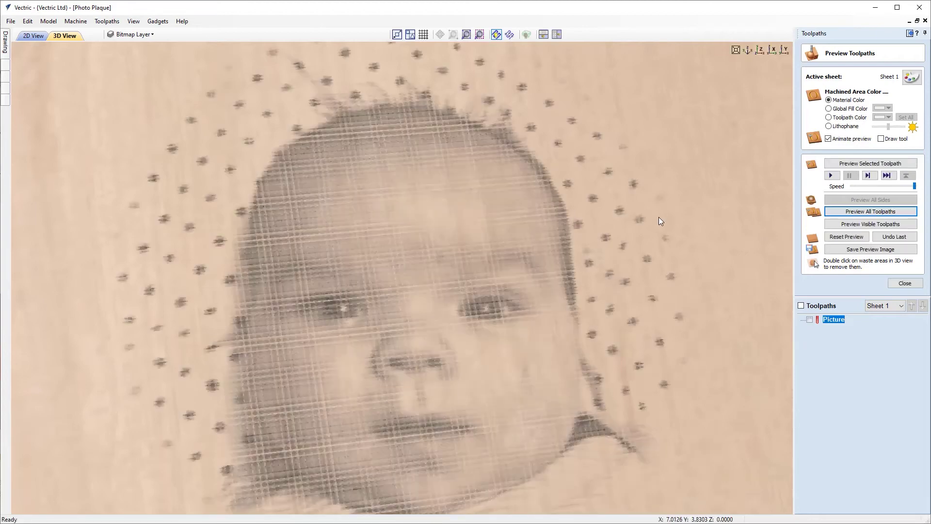
pyautogui.moveTo(483, 291); pyautogui.dragTo(488, 346)
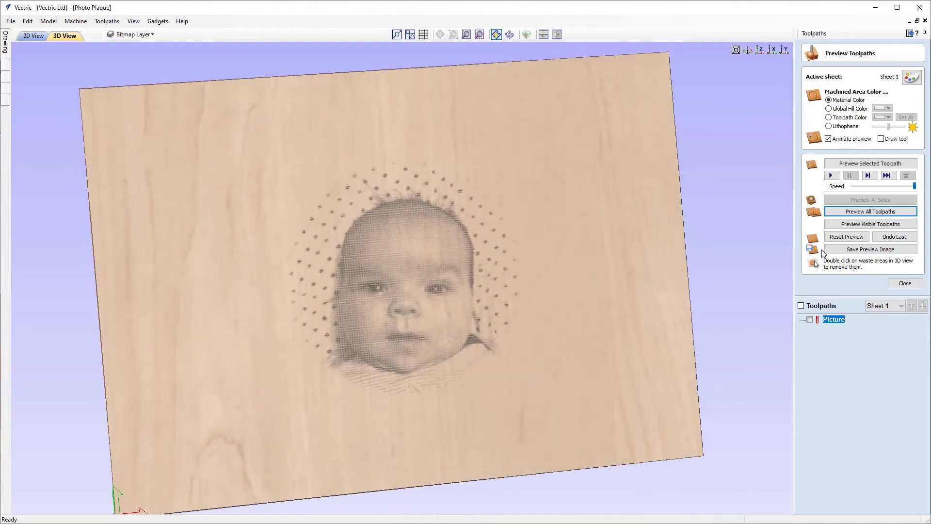
pyautogui.click(846, 237)
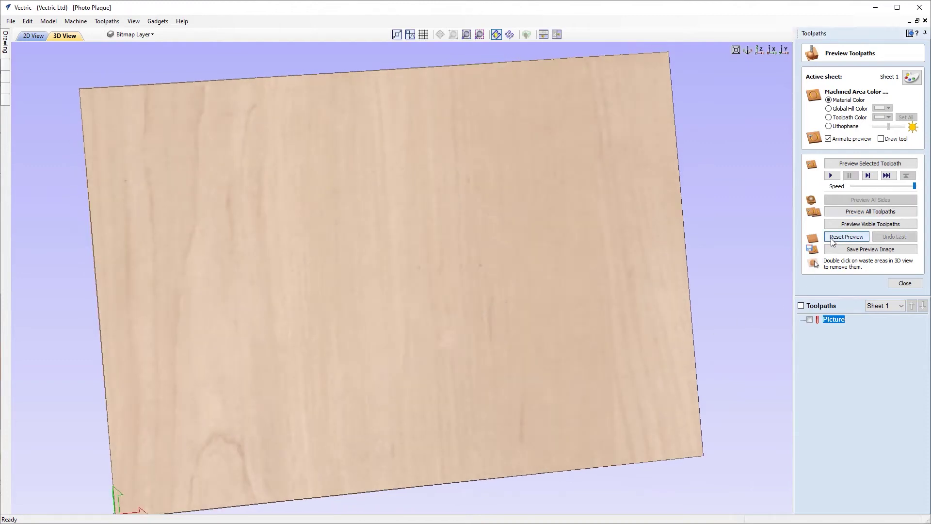
# Turn dithering back on for the Picture toolpath and recalculate it.
pyautogui.doubleClick(836, 319)
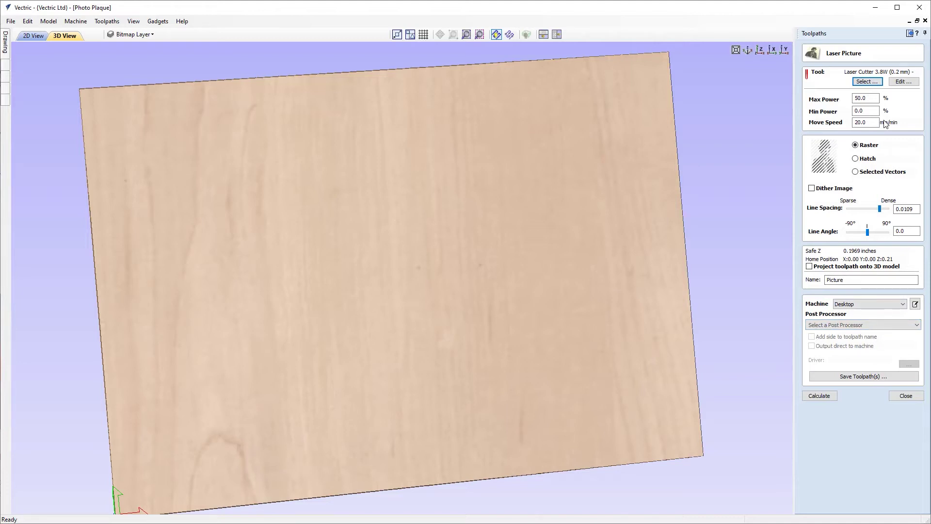
pyautogui.click(814, 188)
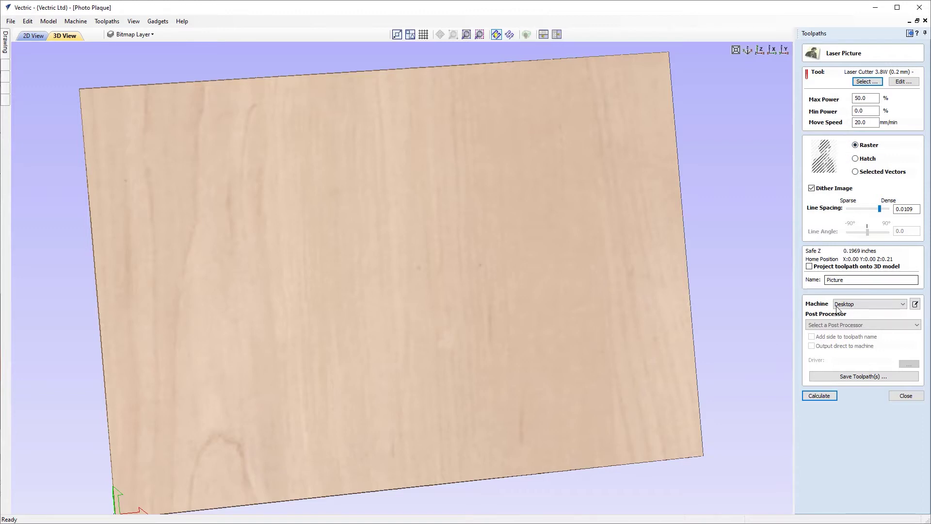
pyautogui.click(818, 396)
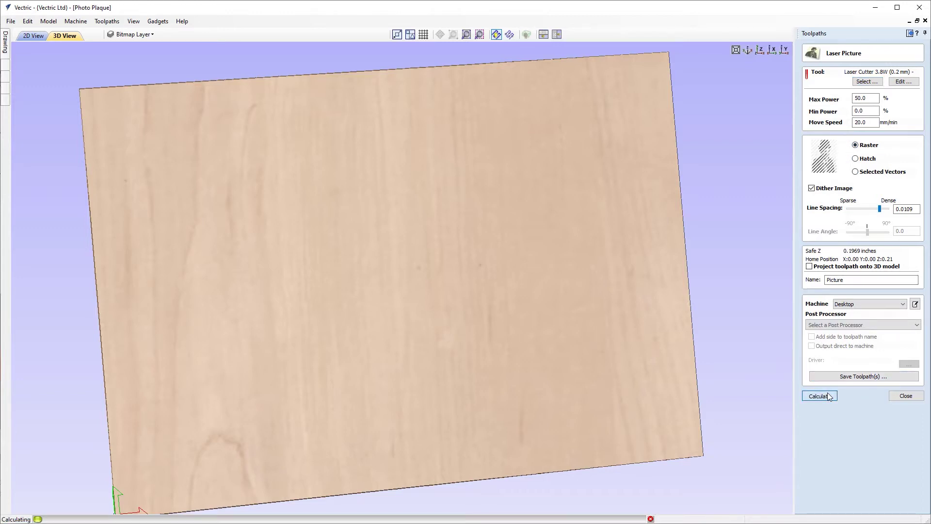
# Preview the dithered raster engraving from several angles, then reset the preview.
pyautogui.moveTo(421, 209); pyautogui.dragTo(319, 219)
pyautogui.scroll(10, 466, 284)
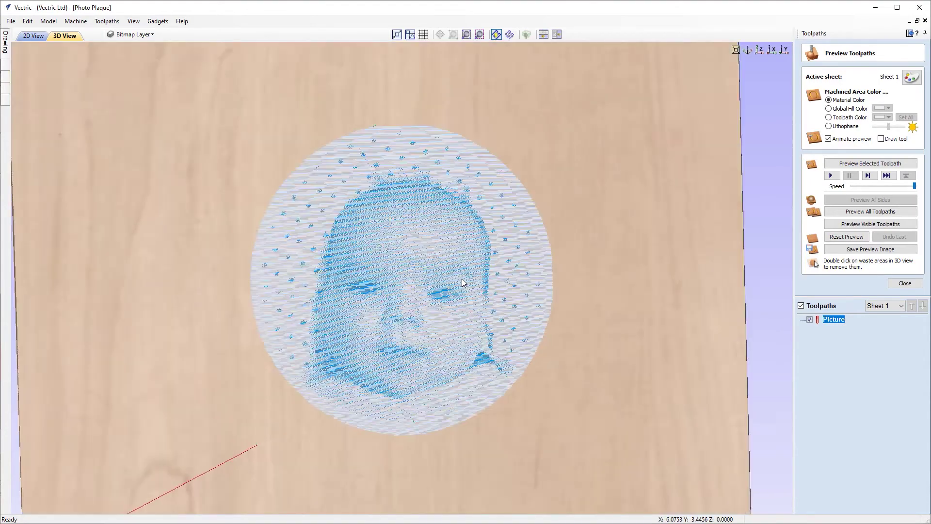
pyautogui.click(854, 213)
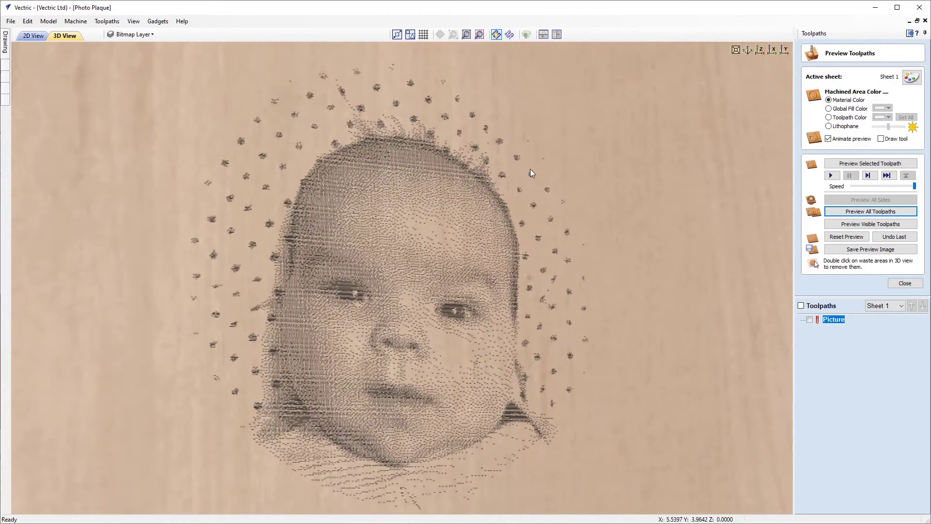
pyautogui.moveTo(531, 169); pyautogui.dragTo(415, 162)
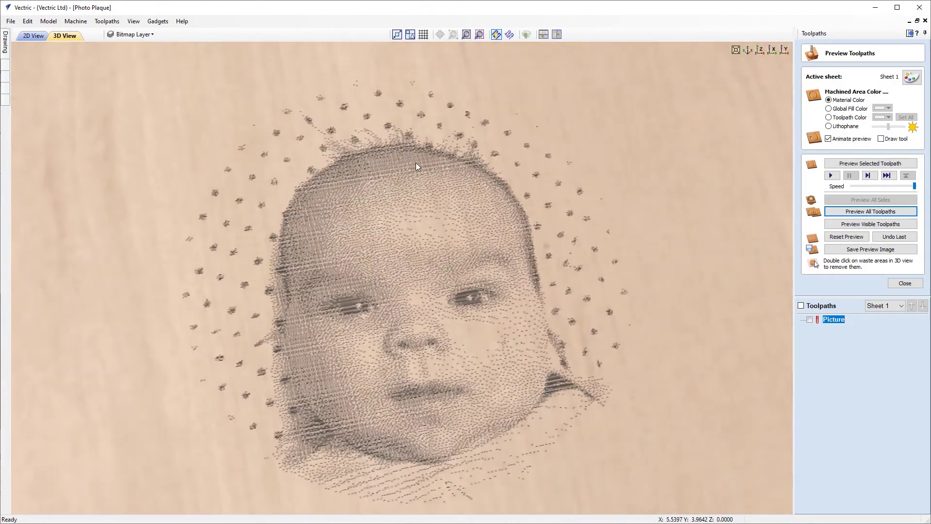
pyautogui.moveTo(459, 248); pyautogui.dragTo(475, 316)
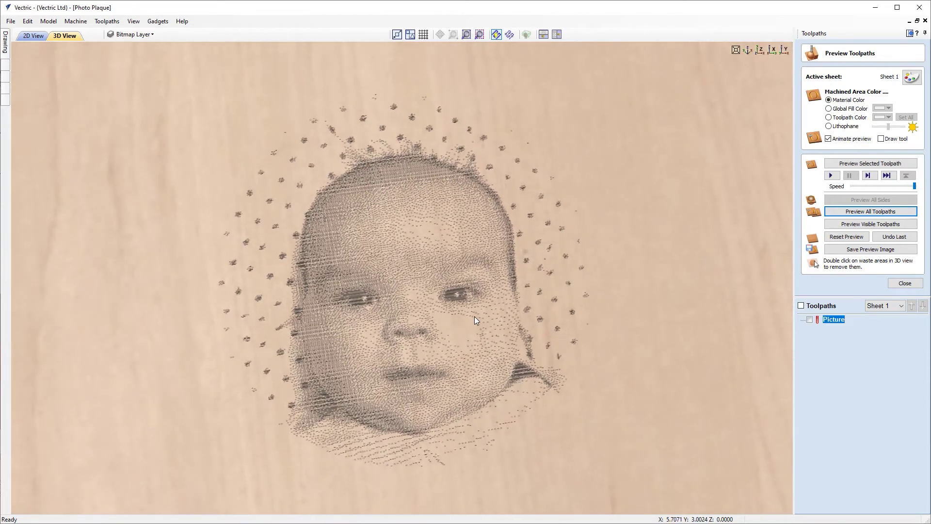
pyautogui.click(848, 237)
# Switch the Picture toolpath to Hatch without dithering and recalculate it.
pyautogui.doubleClick(830, 319)
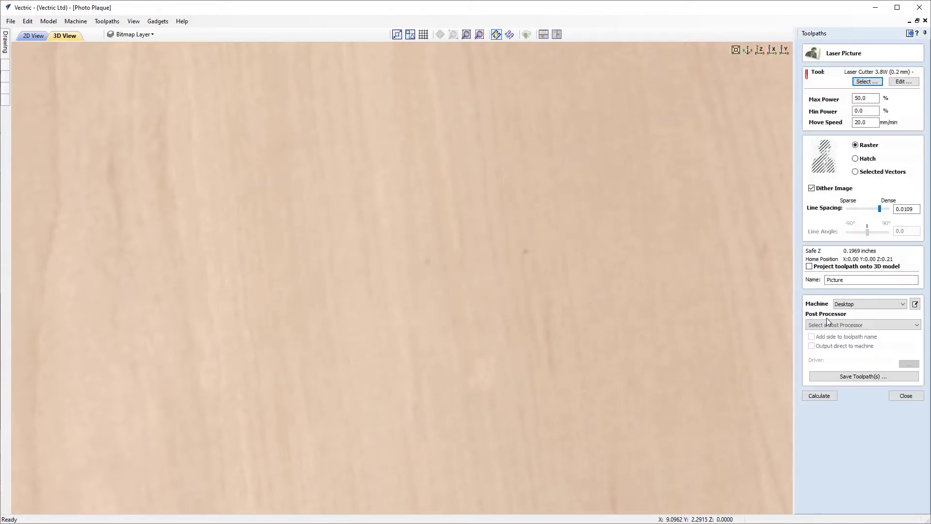
pyautogui.click(856, 159)
pyautogui.click(811, 188)
pyautogui.click(822, 394)
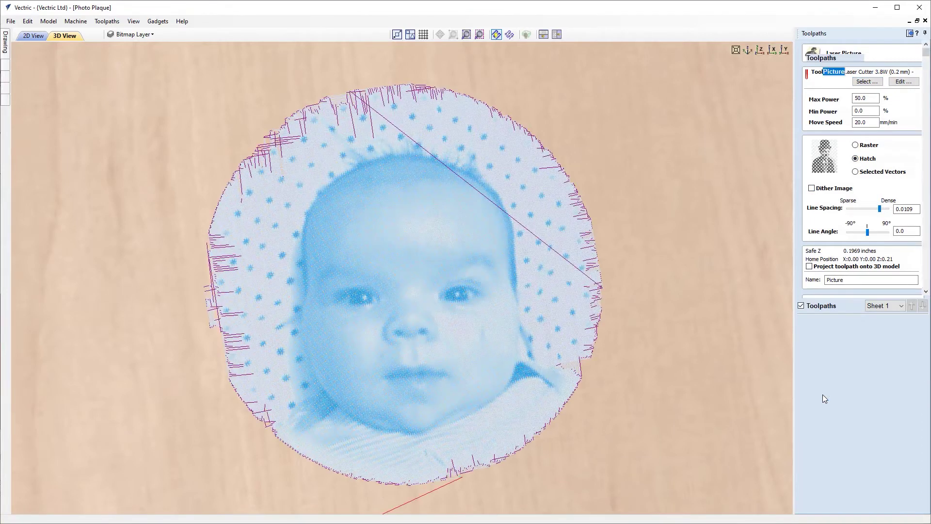
# Preview the hatch engraving close up with its toolpath lines shown, then reset the preview.
pyautogui.moveTo(404, 237)
pyautogui.mouseDown()
pyautogui.moveTo(423, 268)
pyautogui.moveTo(427, 310)
pyautogui.moveTo(371, 295)
pyautogui.moveTo(355, 245)
pyautogui.moveTo(411, 270)
pyautogui.moveTo(454, 267)
pyautogui.moveTo(458, 233)
pyautogui.moveTo(396, 283)
pyautogui.moveTo(426, 334)
pyautogui.moveTo(517, 233)
pyautogui.mouseUp()
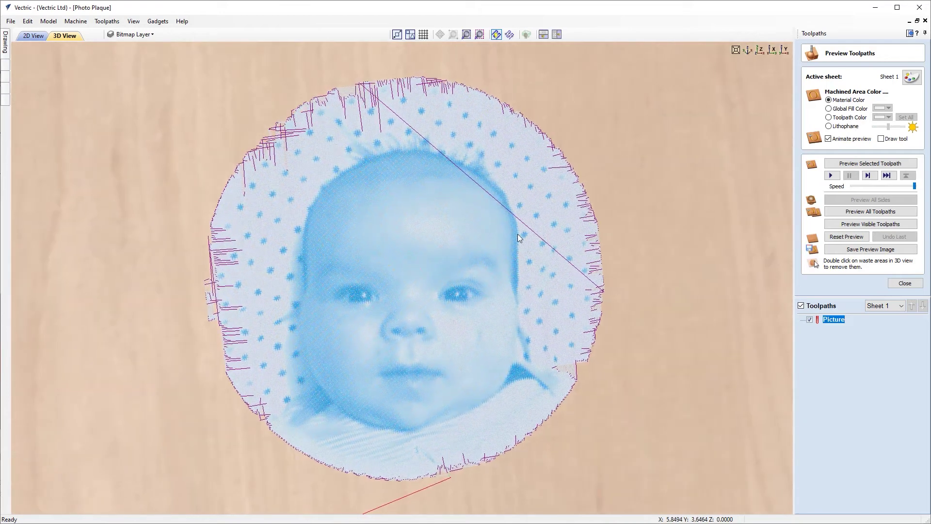
pyautogui.click(842, 214)
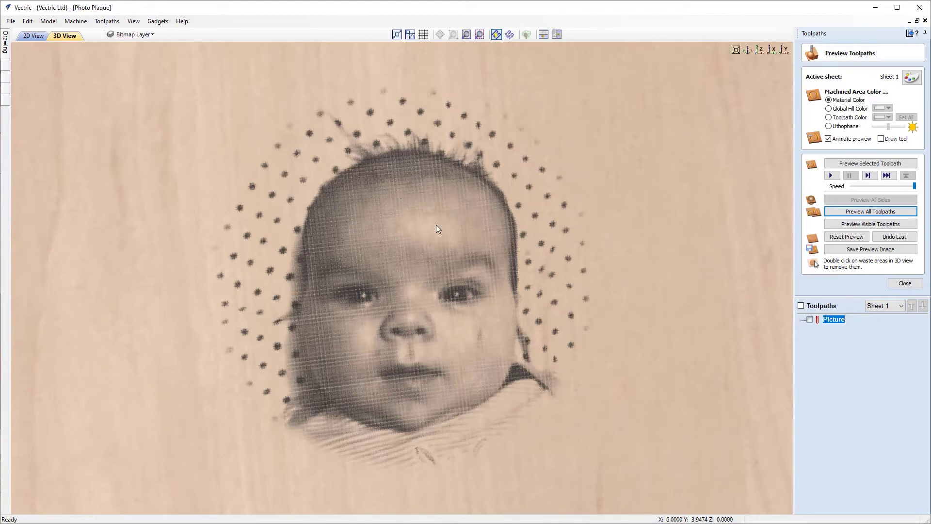
pyautogui.click(810, 319)
pyautogui.scroll(5, 406, 232)
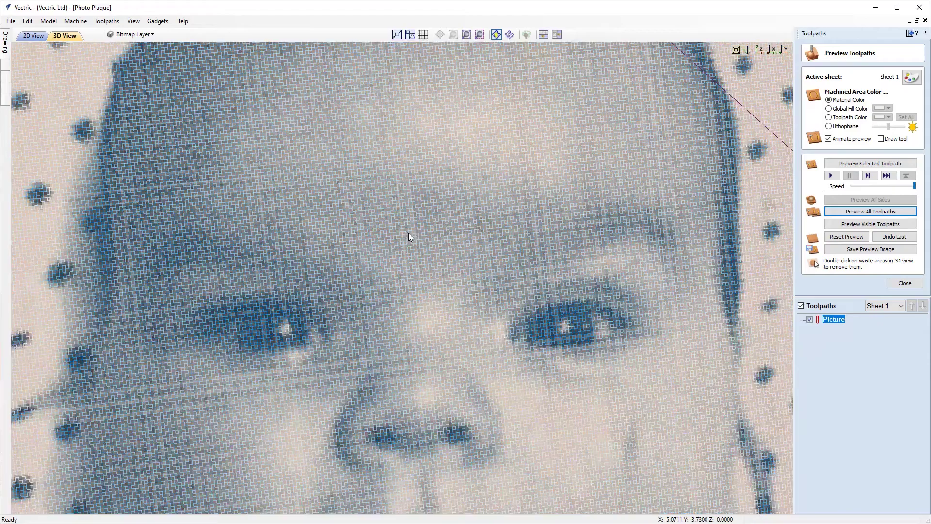
pyautogui.scroll(5, 407, 231)
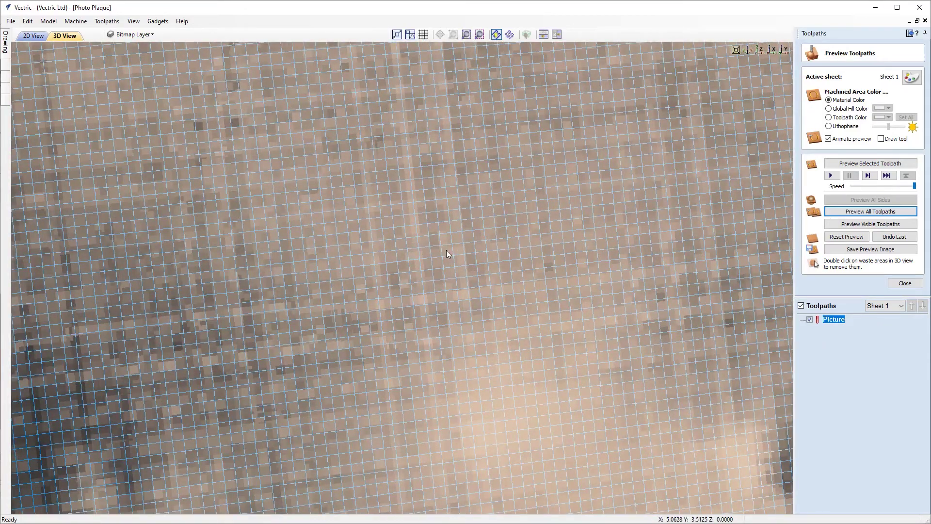
pyautogui.scroll(-10, 516, 298)
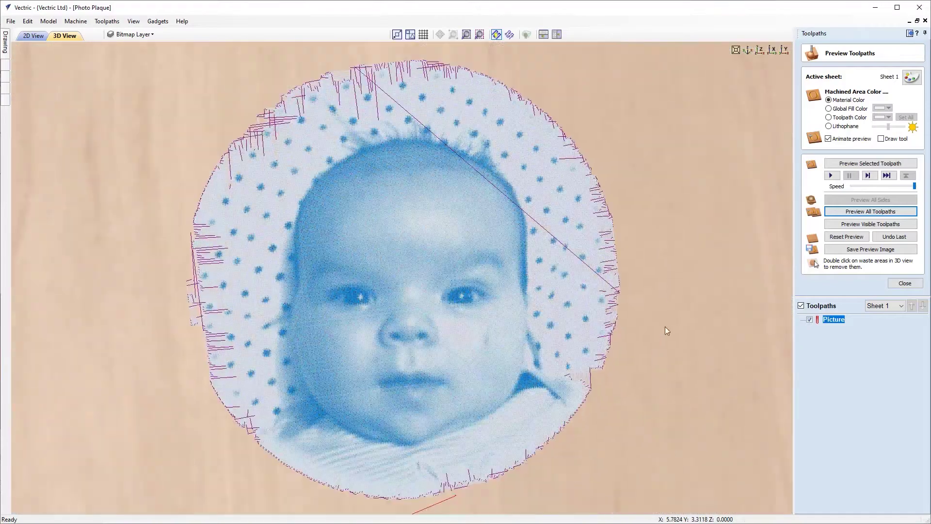
pyautogui.click(809, 319)
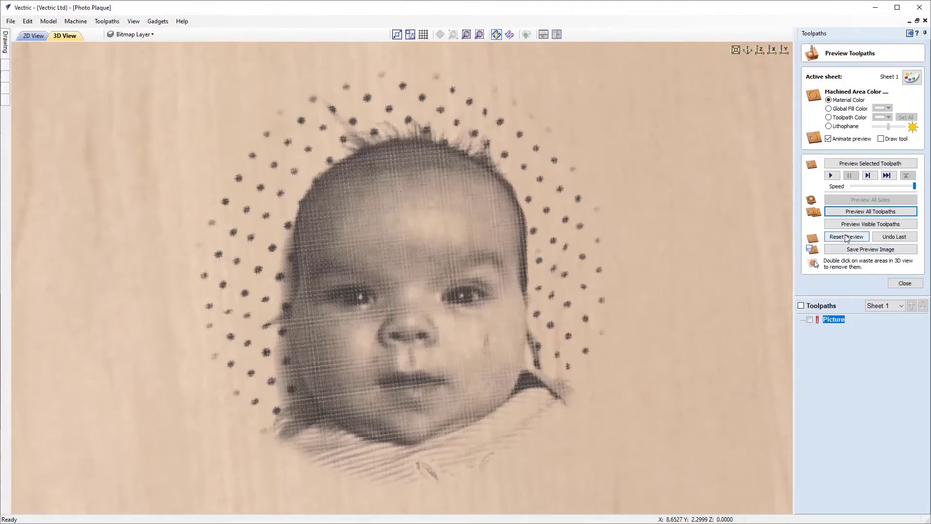
pyautogui.click(846, 236)
# Re-enable Dither Image on the hatch Picture toolpath and recalculate it.
pyautogui.doubleClick(834, 319)
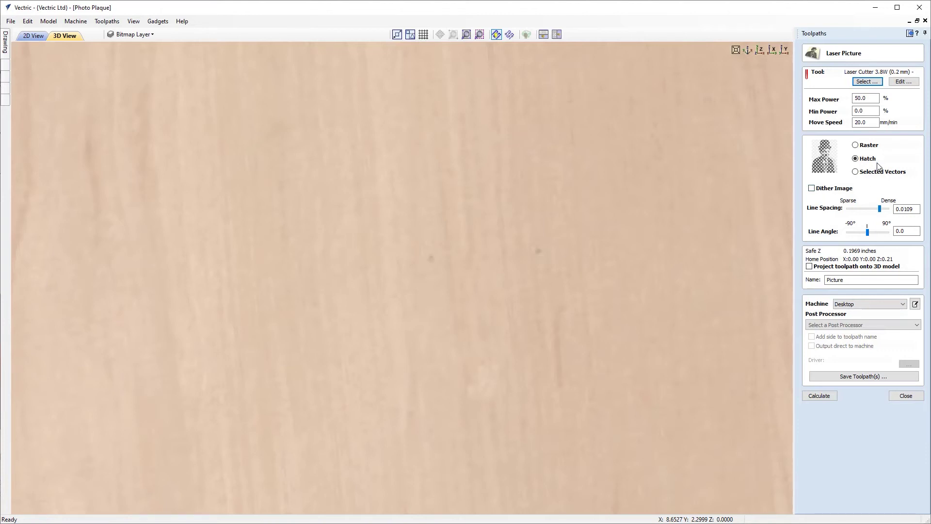
pyautogui.click(812, 189)
pyautogui.click(822, 397)
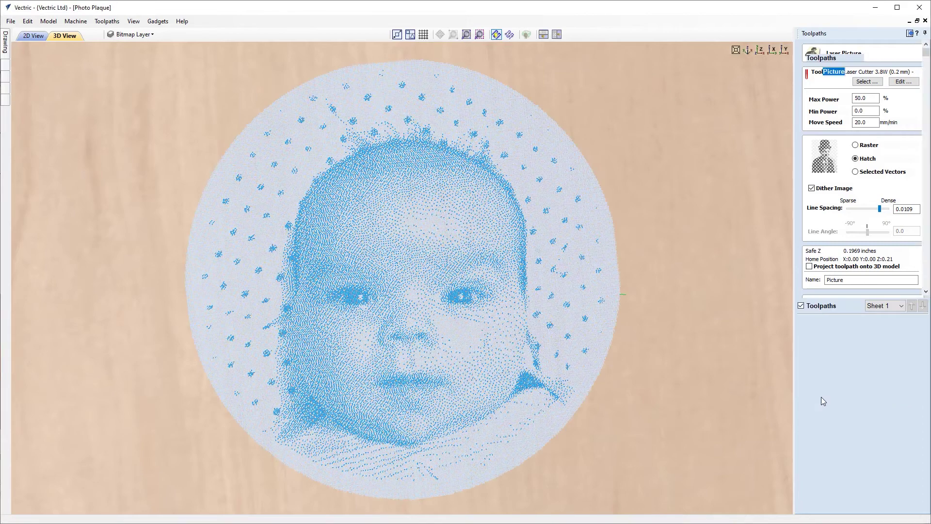
# Preview the dithered hatch engraving on the whole plaque, then reset the preview.
pyautogui.click(856, 210)
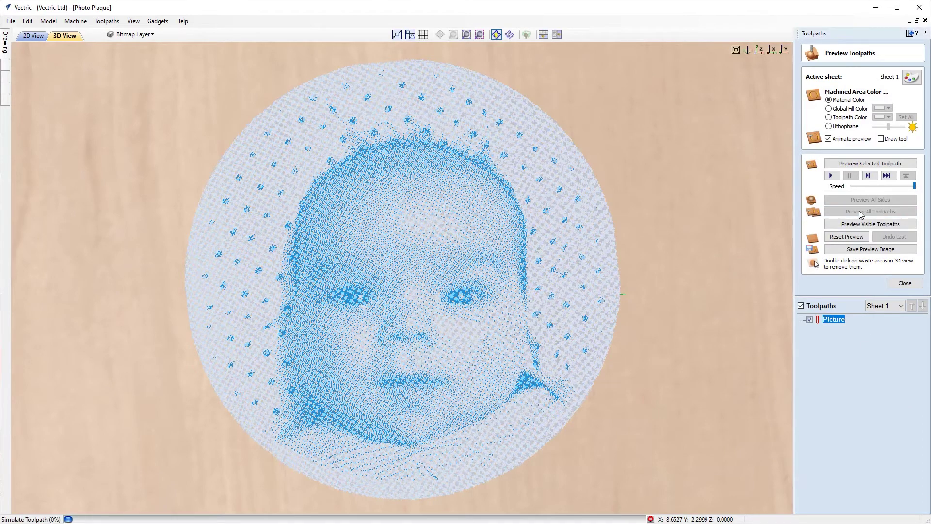
pyautogui.moveTo(412, 362); pyautogui.dragTo(405, 333)
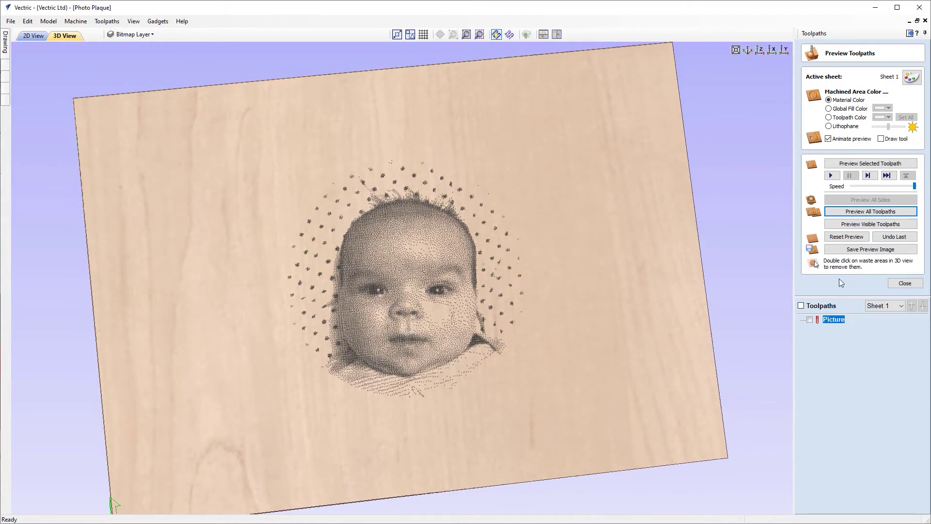
pyautogui.click(846, 237)
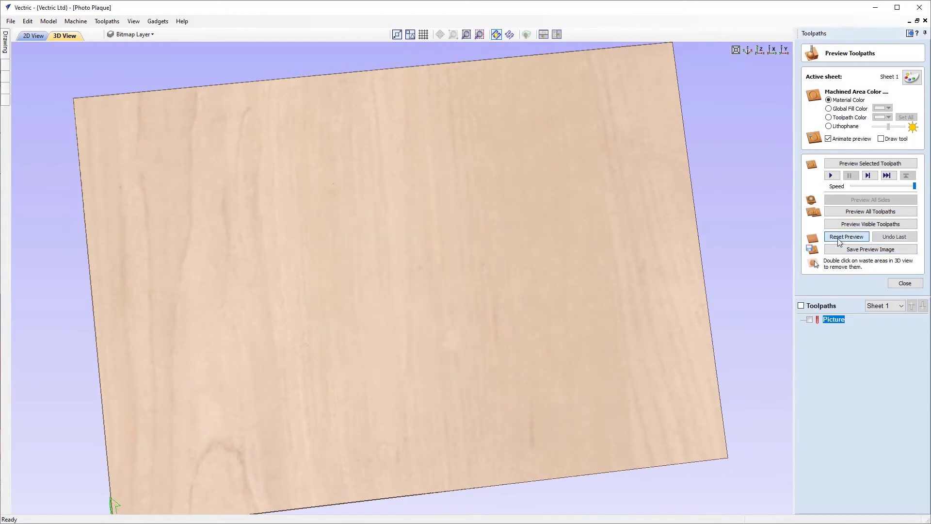
# Set the Picture toolpath to Selected Vectors and auto-hide the Toolpaths panel.
pyautogui.doubleClick(833, 319)
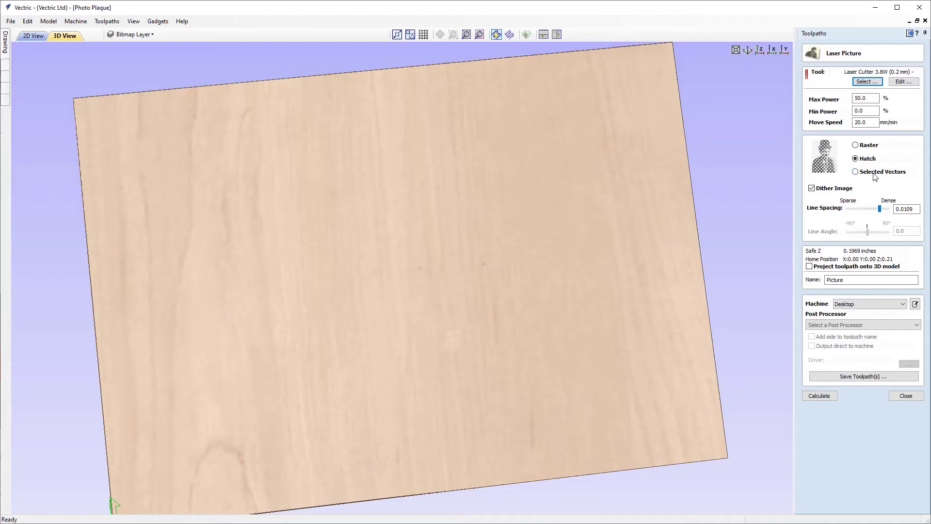
pyautogui.click(856, 174)
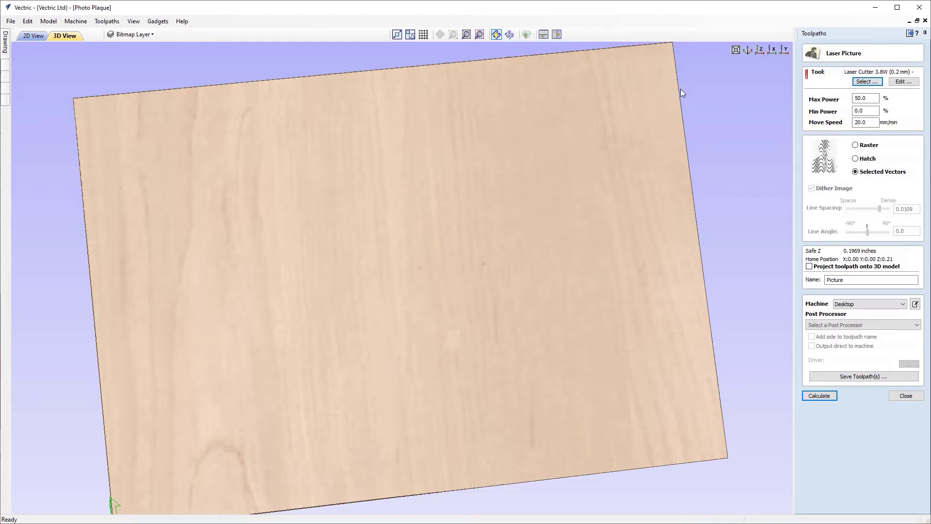
pyautogui.click(908, 33)
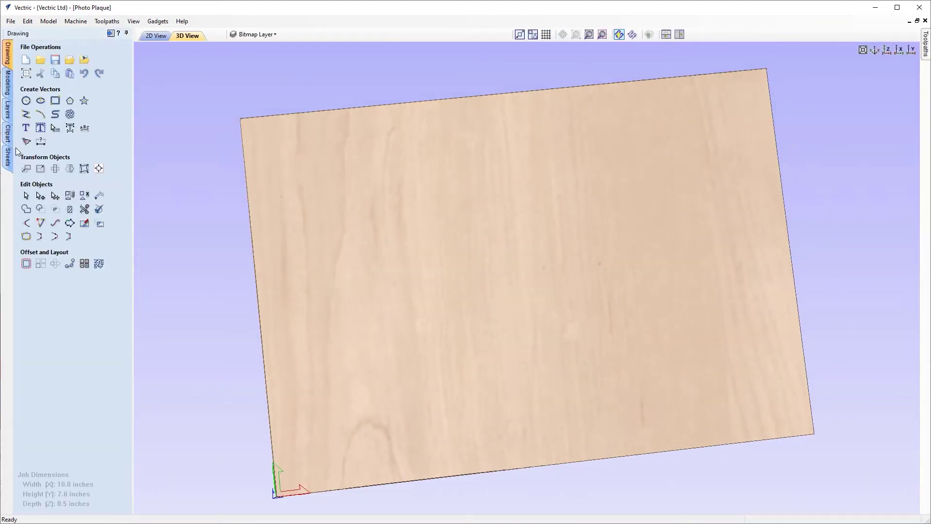
# In the 2D view, select the circle framing the photo and open Create Vector Texture.
pyautogui.click(157, 36)
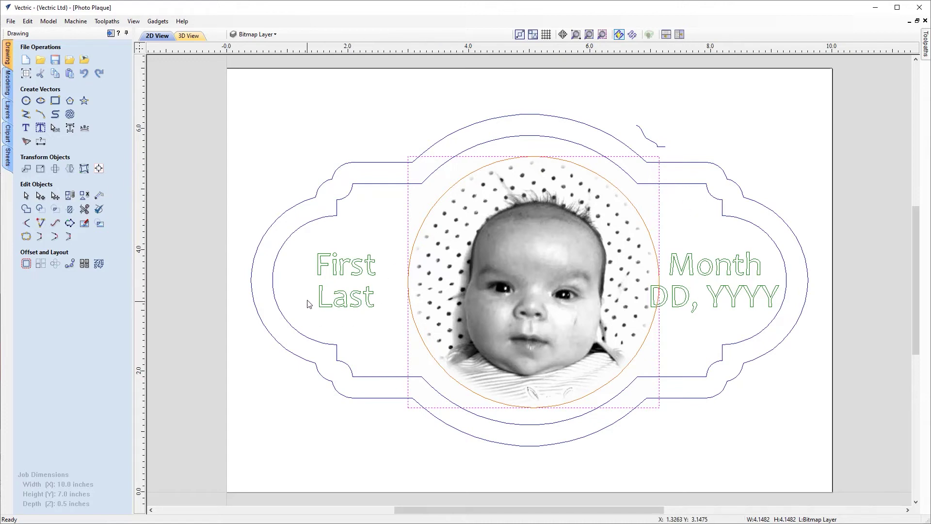
pyautogui.click(487, 165)
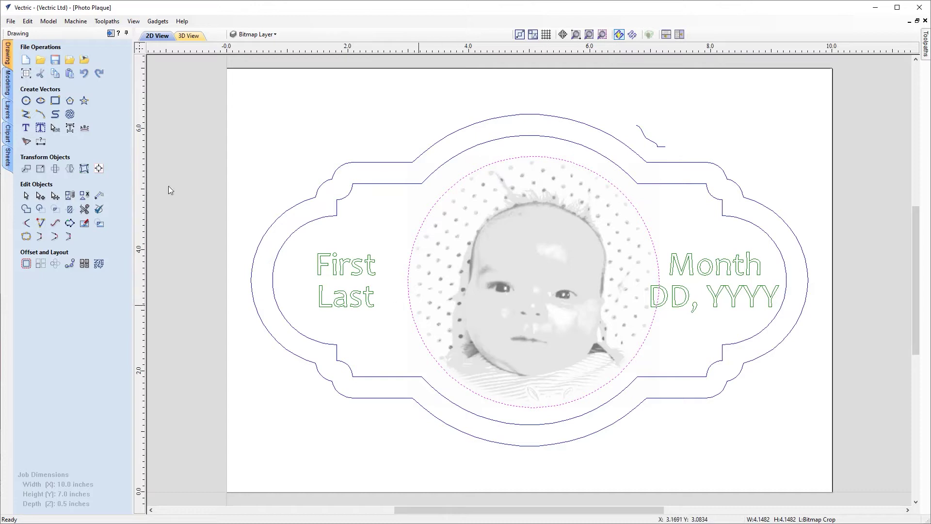
pyautogui.click(70, 113)
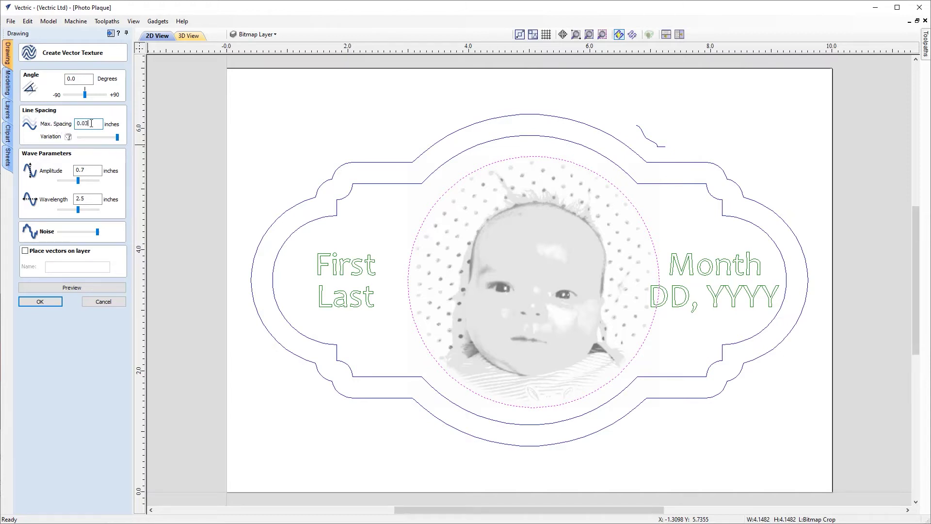
# Set amplitude .5, wavelength 2.5 and zero noise, and put the vectors on a 'Vector Texture' layer.
pyautogui.press('Tab')
pyautogui.write('.')
pyautogui.press('Tab')
pyautogui.press('Tab')
pyautogui.press('Tab')
pyautogui.moveTo(97, 232); pyautogui.dragTo(51, 240)
pyautogui.click(26, 252)
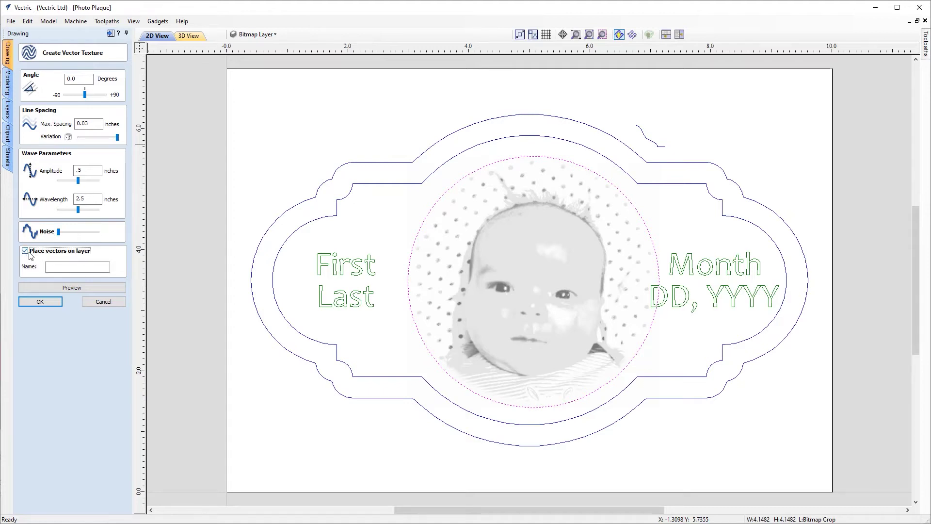
pyautogui.click(77, 268)
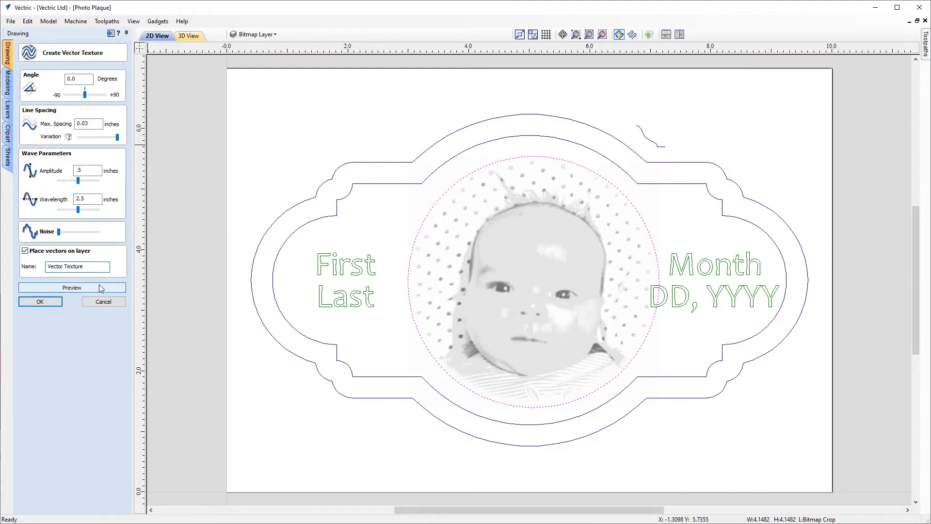
# Preview the texture while testing line-spacing variation, settling on even 0.05 spacing with no variation.
pyautogui.click(68, 289)
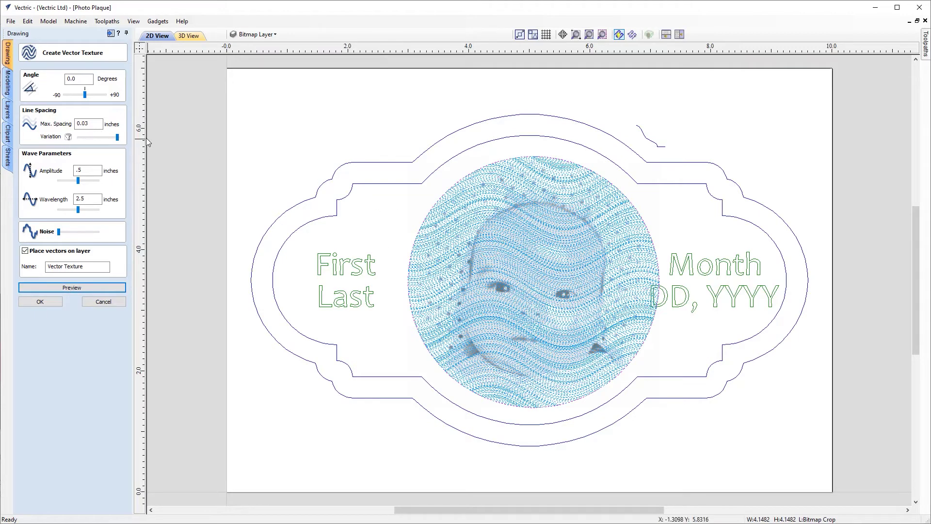
pyautogui.moveTo(117, 140); pyautogui.dragTo(62, 134)
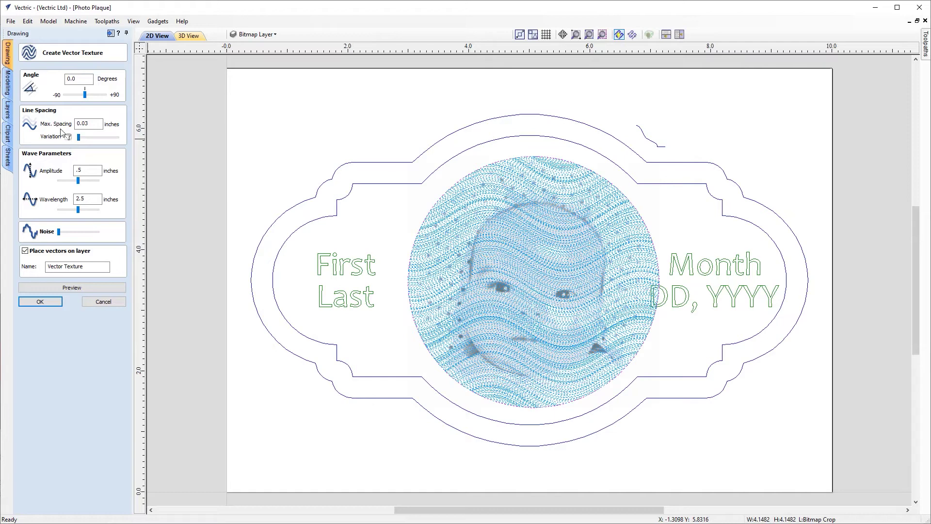
pyautogui.click(72, 287)
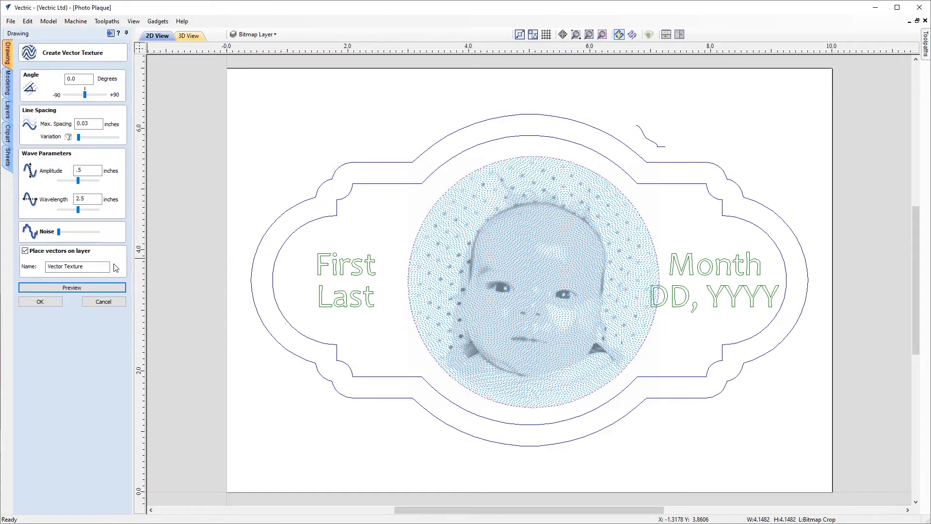
pyautogui.scroll(6, 530, 257)
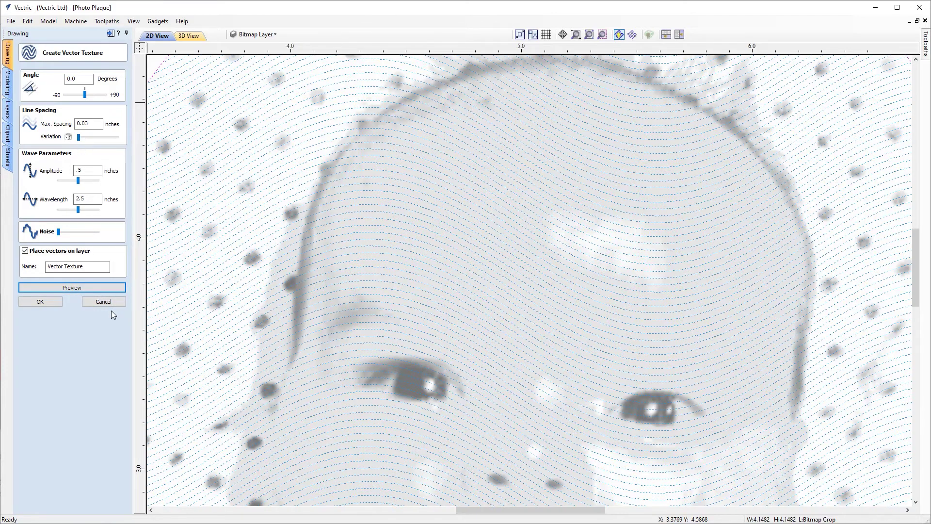
pyautogui.click(94, 122)
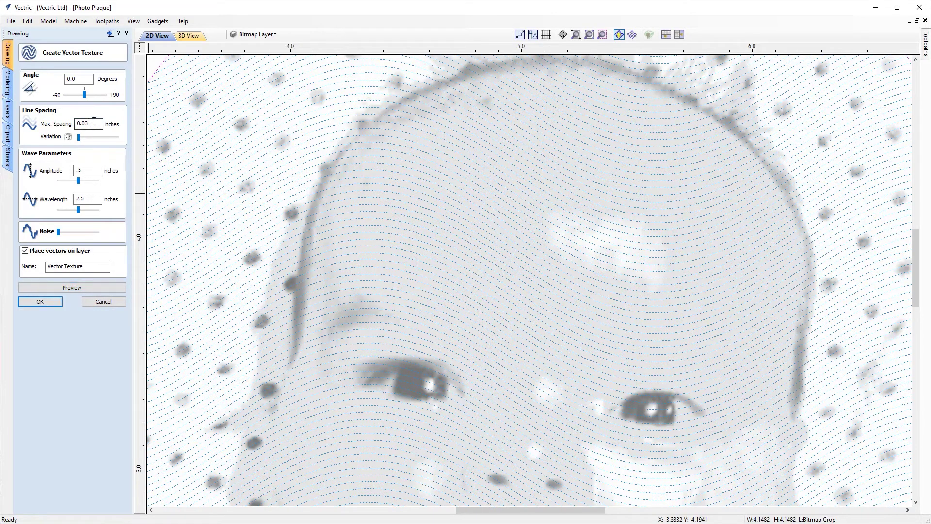
pyautogui.click(72, 287)
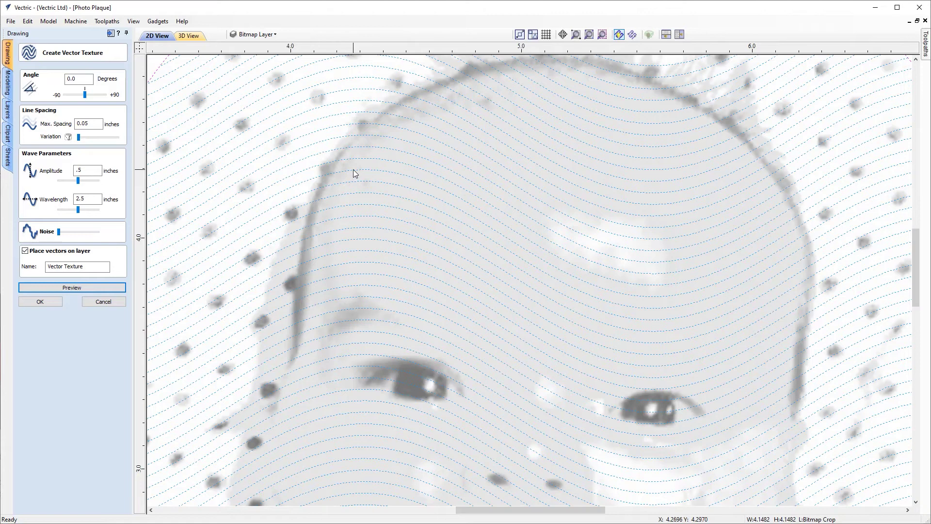
pyautogui.moveTo(78, 138); pyautogui.dragTo(108, 138)
pyautogui.click(72, 287)
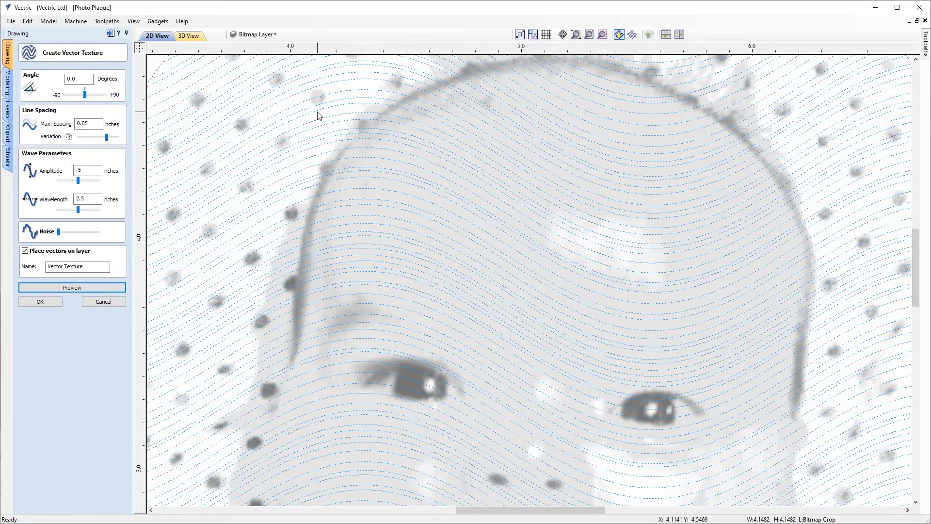
pyautogui.moveTo(106, 137); pyautogui.dragTo(58, 140)
pyautogui.click(68, 287)
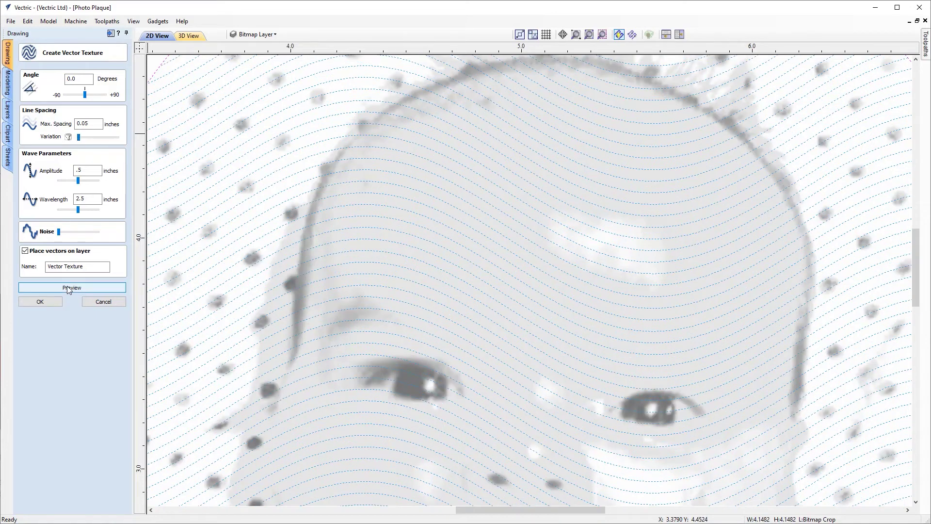
# Try several amplitudes and wavelengths, then preview with amplitude 0.5 and wavelength 1.3.
pyautogui.moveTo(78, 180); pyautogui.dragTo(92, 180)
pyautogui.click(68, 289)
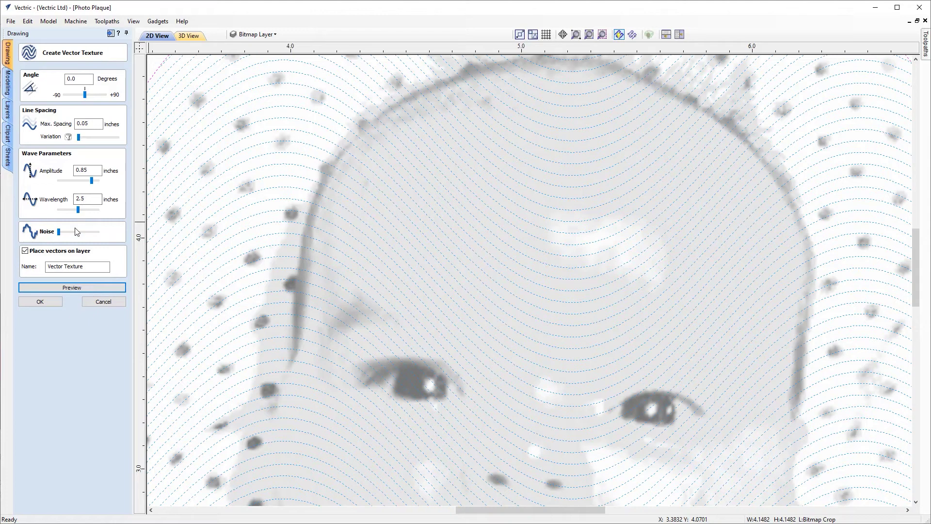
pyautogui.moveTo(77, 209)
pyautogui.mouseDown()
pyautogui.moveTo(99, 210)
pyautogui.moveTo(83, 211)
pyautogui.moveTo(92, 209)
pyautogui.mouseUp()
pyautogui.click(66, 287)
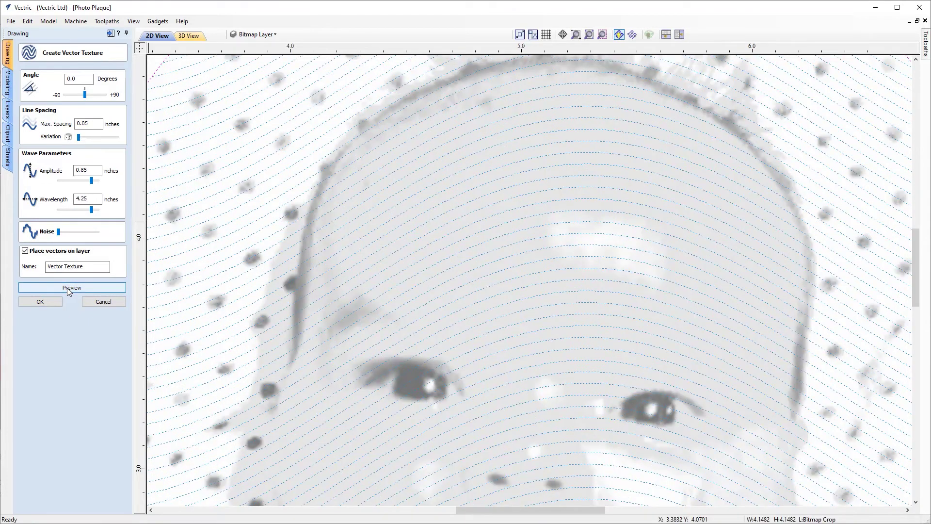
pyautogui.moveTo(92, 209); pyautogui.dragTo(63, 210)
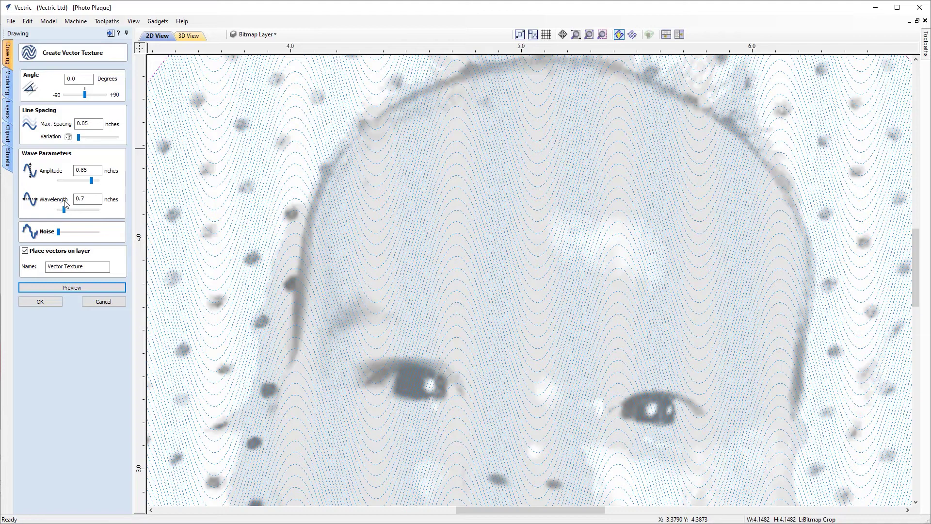
pyautogui.click(91, 170)
pyautogui.press('BackSpace')
pyautogui.press('BackSpace')
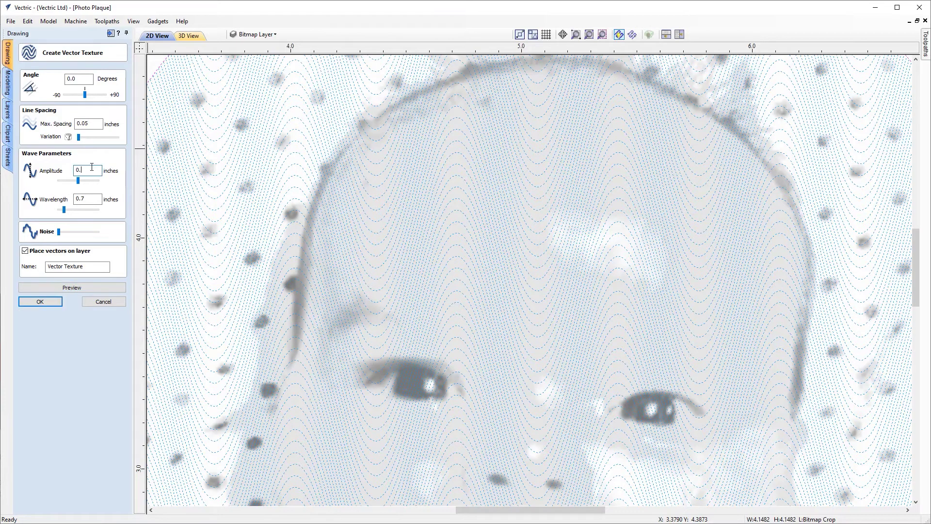
pyautogui.press('Tab')
pyautogui.write('1.3')
pyautogui.press('Tab')
pyautogui.press('Tab')
pyautogui.press('Tab')
pyautogui.press('Tab')
pyautogui.press('Tab')
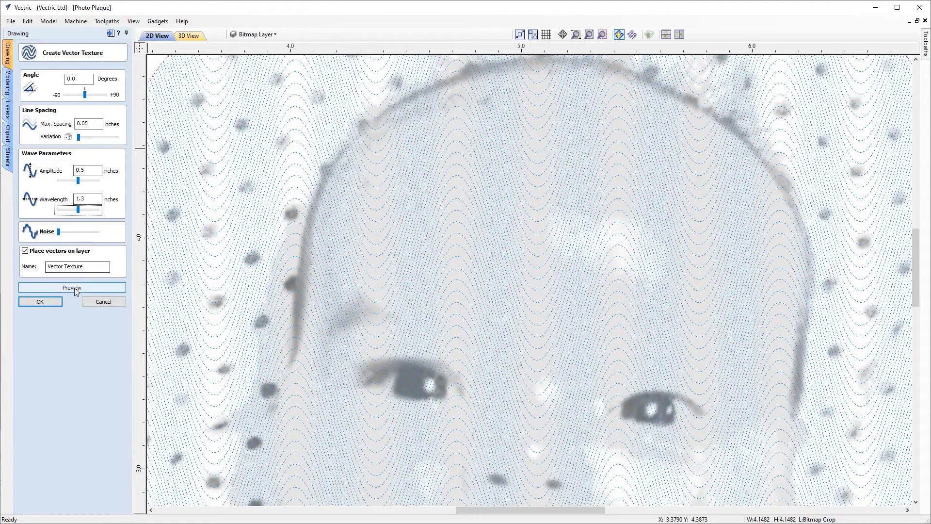
pyautogui.press('Return')
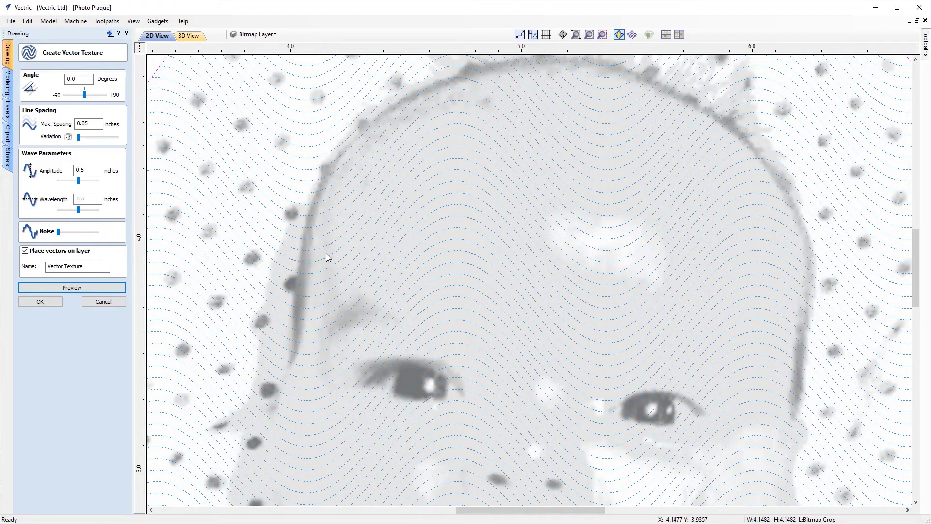
# Test added noise on the wave lines, set noise back to zero, and create the texture vectors.
pyautogui.moveTo(58, 232); pyautogui.dragTo(79, 233)
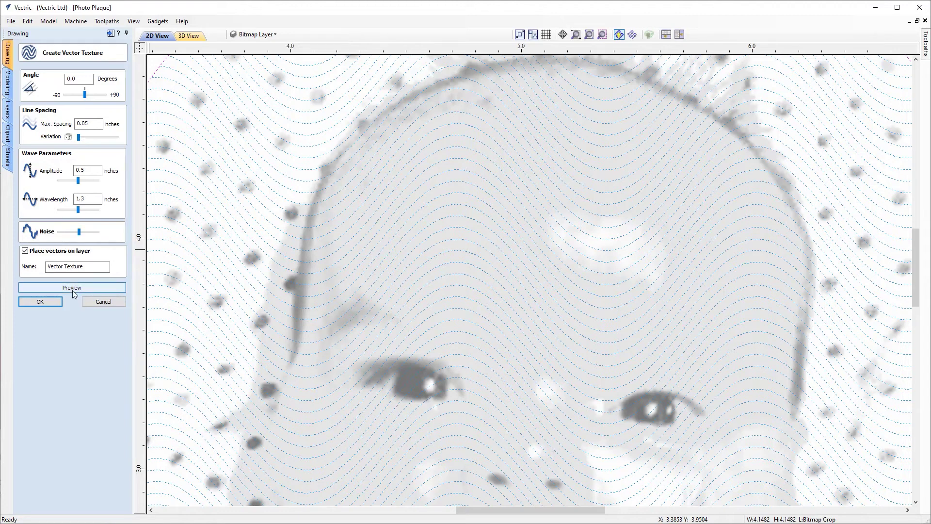
pyautogui.click(71, 289)
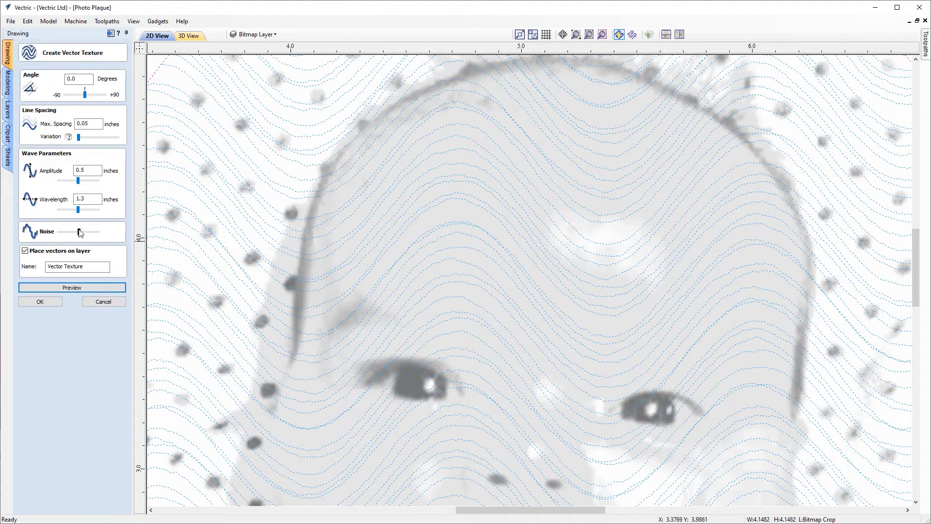
pyautogui.moveTo(80, 233); pyautogui.dragTo(58, 232)
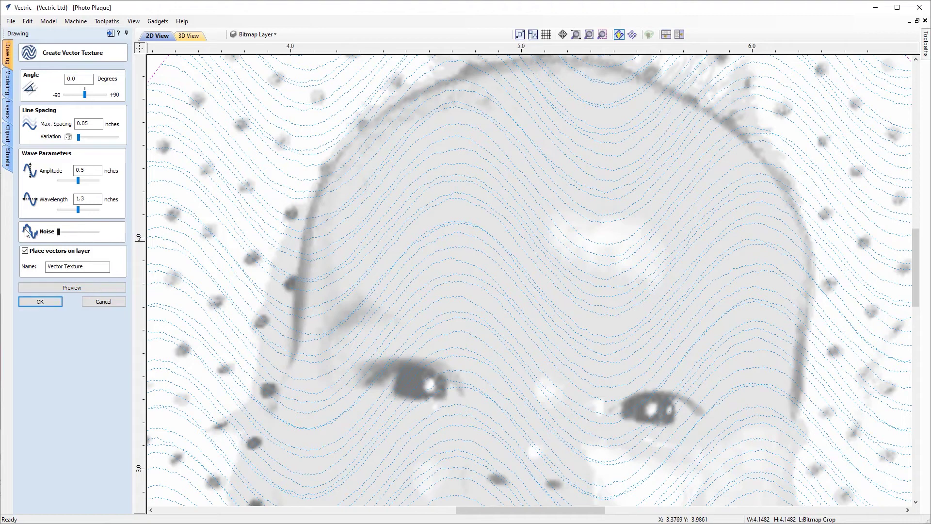
pyautogui.click(68, 286)
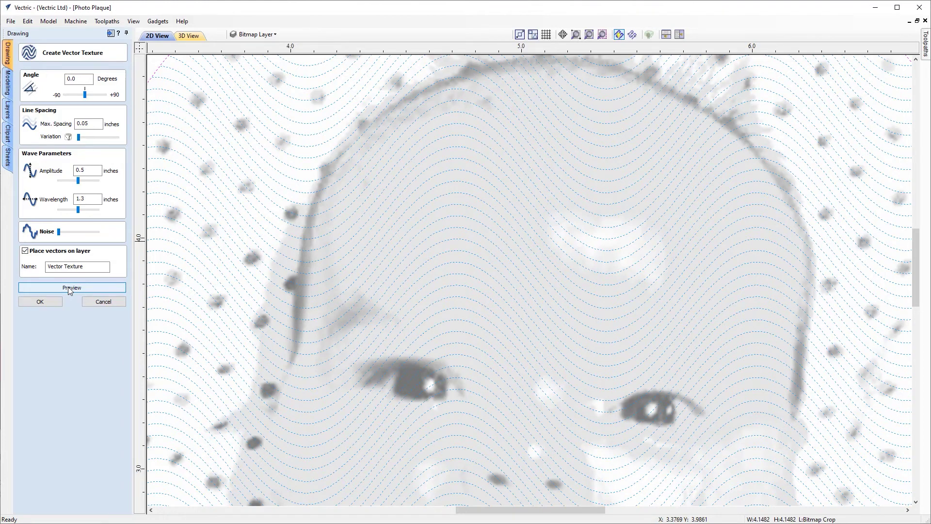
pyautogui.scroll(-4, 358, 233)
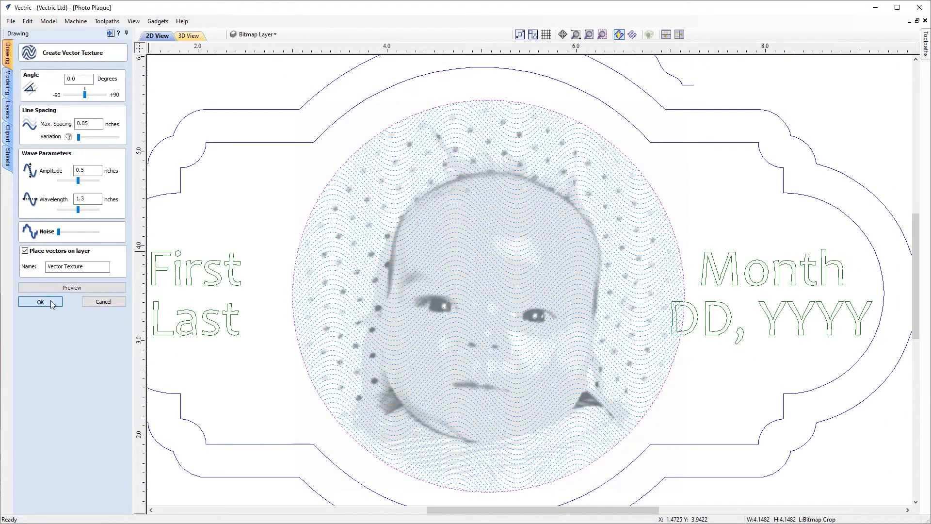
pyautogui.click(40, 302)
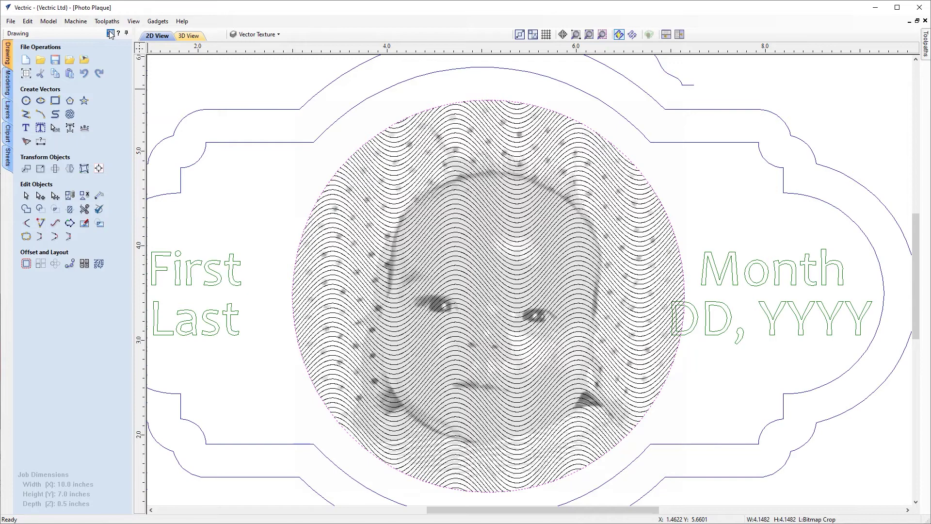
# Calculate a laser picture toolpath named Picture on the selected wave texture vectors.
pyautogui.click(925, 44)
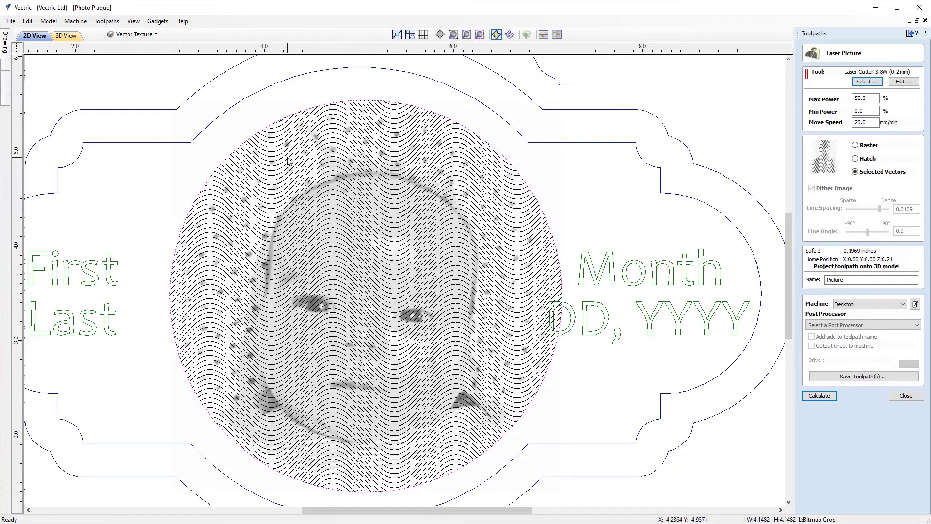
pyautogui.scroll(2, 289, 162)
pyautogui.scroll(3, 288, 161)
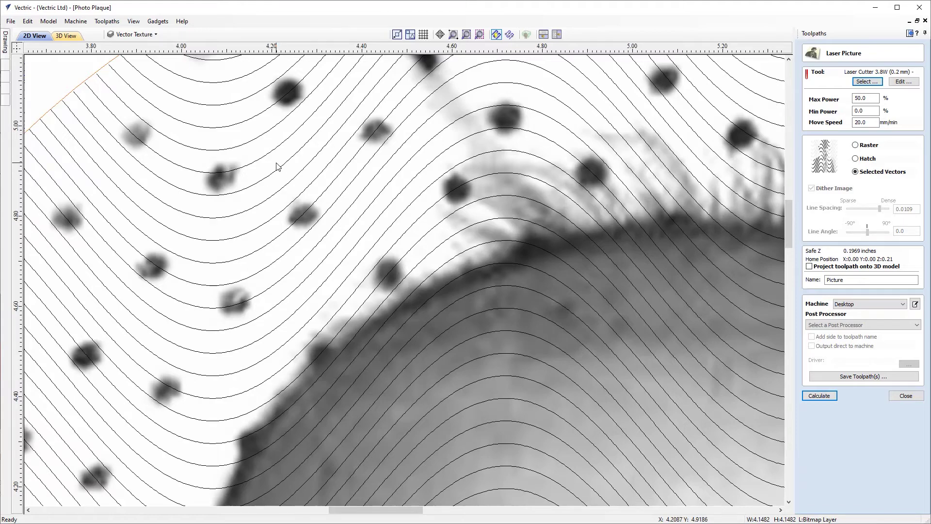
pyautogui.scroll(-4, 306, 213)
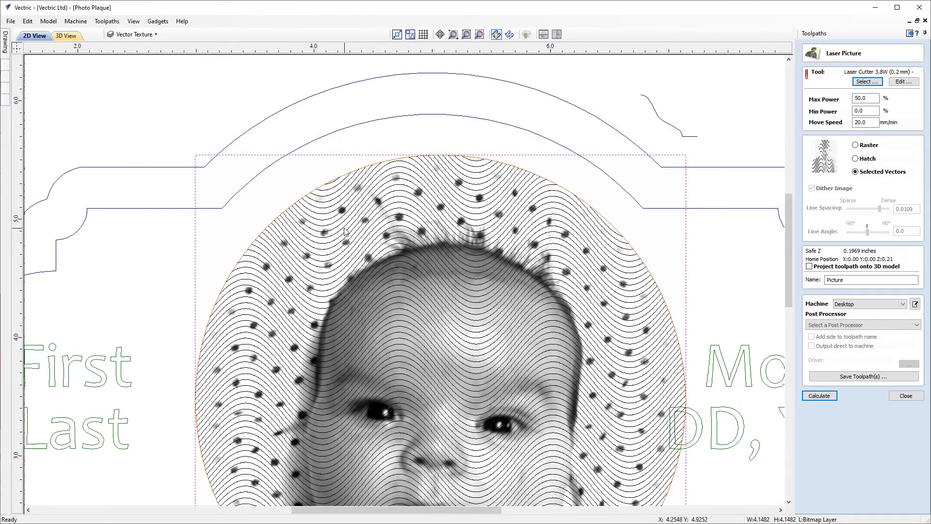
pyautogui.click(332, 222)
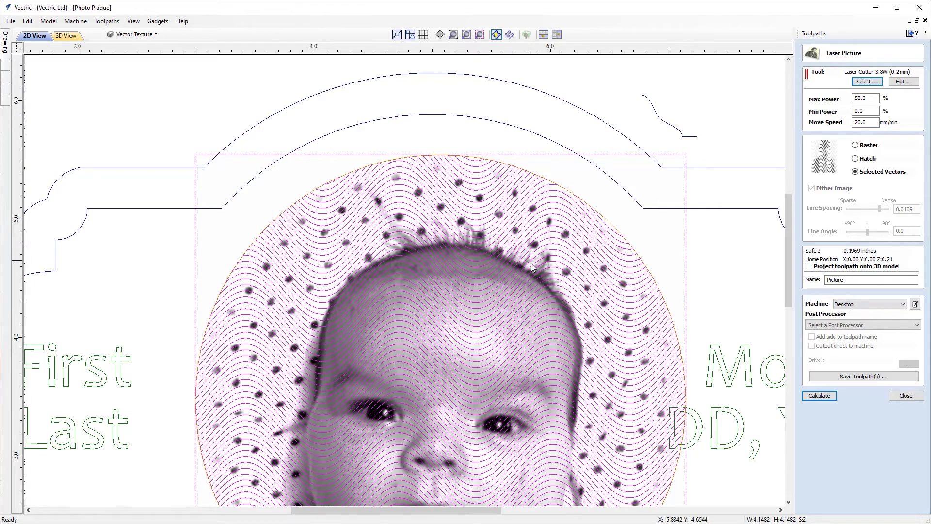
pyautogui.scroll(-2, 562, 303)
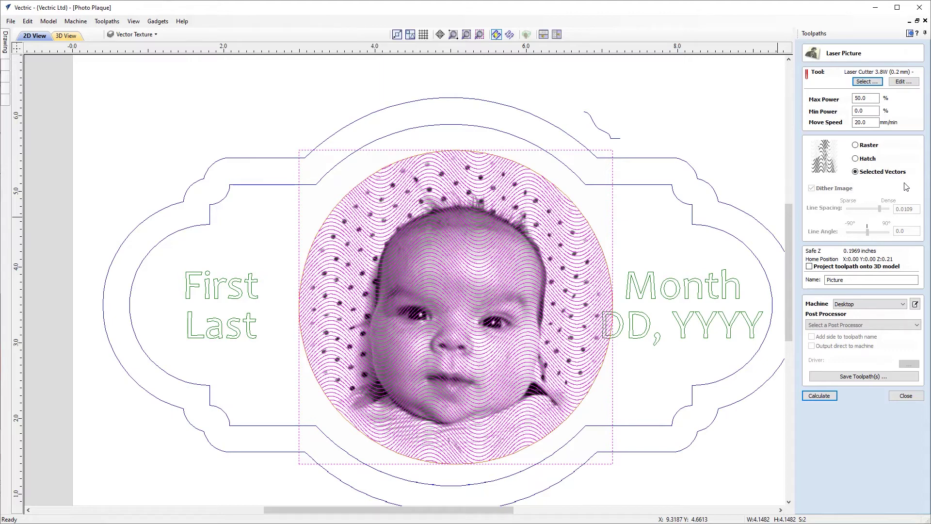
pyautogui.click(820, 395)
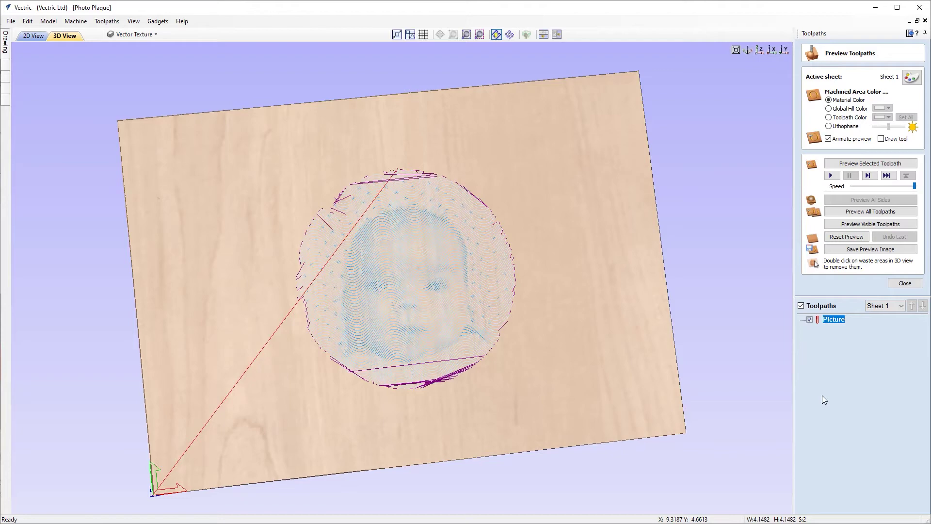
# Orbit and zoom the 3D board, then simulate all toolpaths burning the wavy portrait.
pyautogui.moveTo(411, 299); pyautogui.dragTo(500, 211)
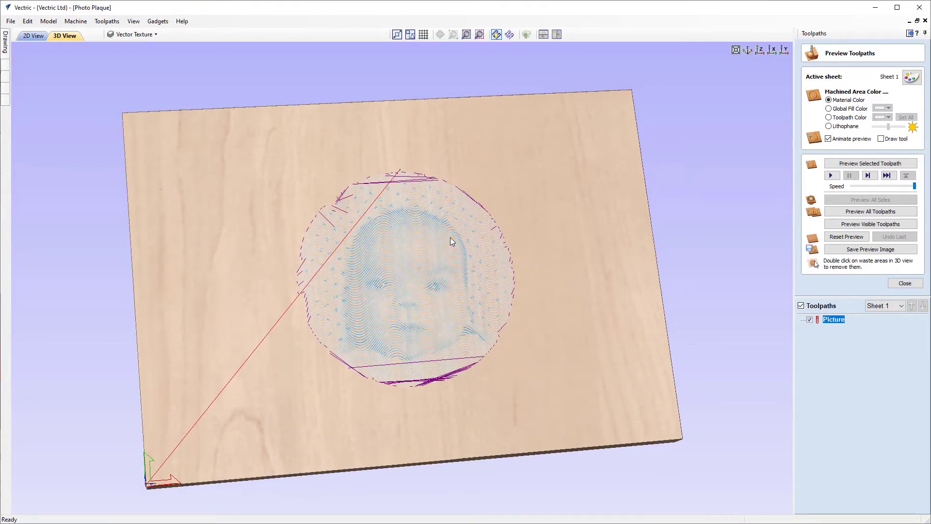
pyautogui.scroll(5, 383, 272)
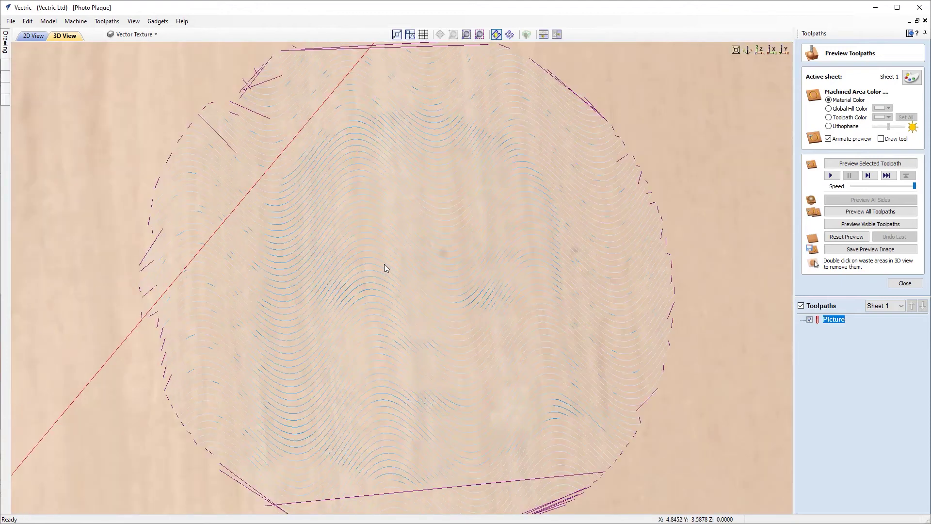
pyautogui.moveTo(375, 275); pyautogui.dragTo(496, 229)
pyautogui.scroll(-5, 507, 227)
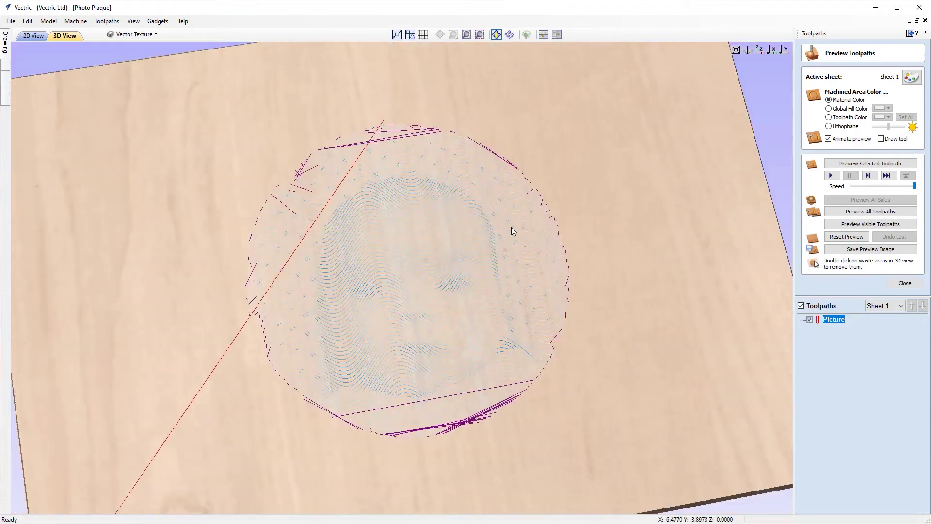
pyautogui.click(845, 213)
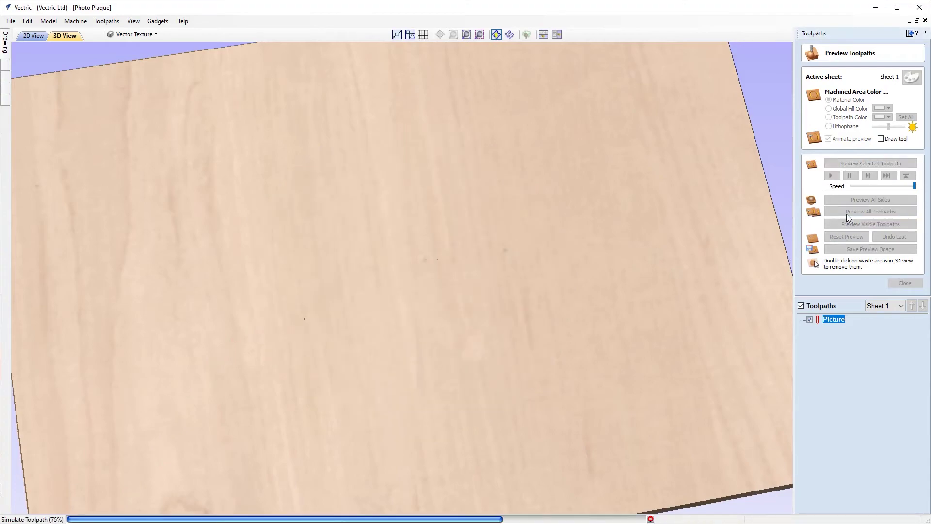
pyautogui.scroll(10, 406, 290)
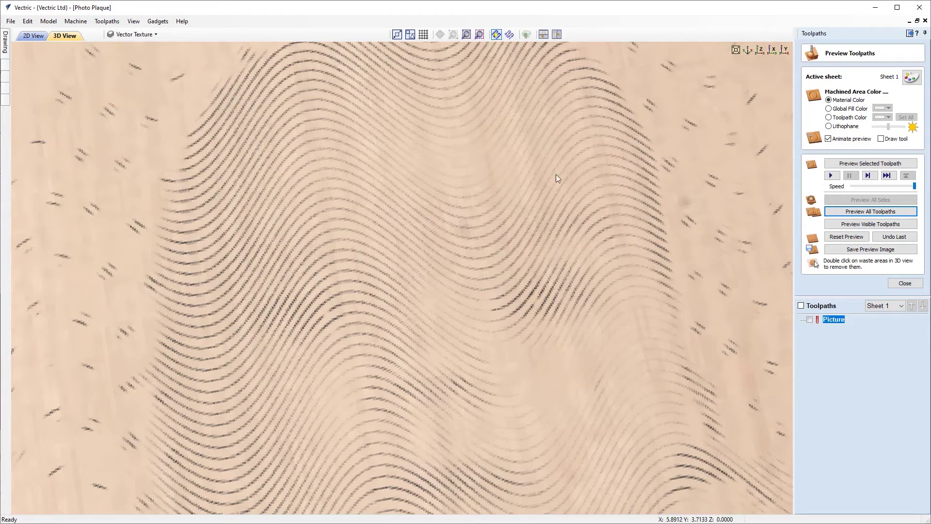
# Orbit and zoom around the carved baby face in the 3D view.
pyautogui.scroll(-4, 445, 350)
pyautogui.scroll(4, 402, 313)
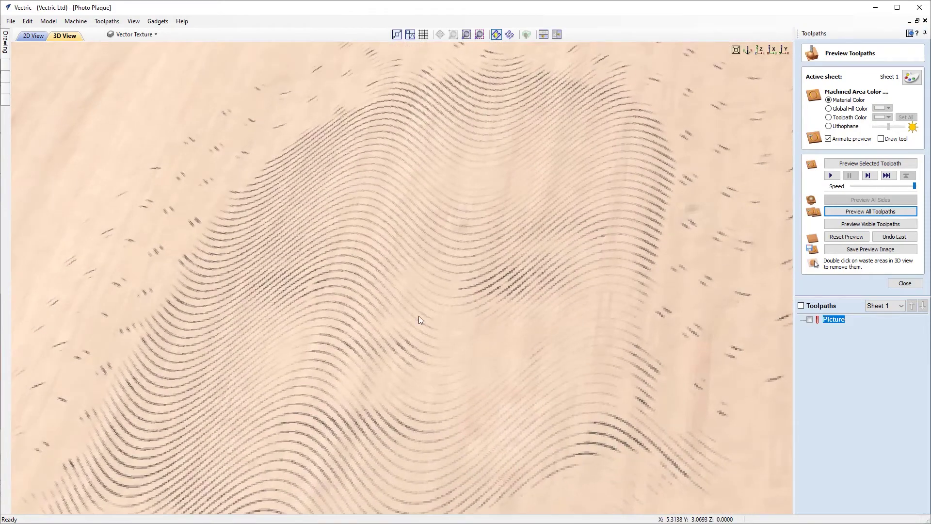
pyautogui.moveTo(546, 362); pyautogui.dragTo(475, 358)
pyautogui.moveTo(378, 348); pyautogui.dragTo(286, 275)
pyautogui.scroll(-5, 383, 331)
pyautogui.scroll(4, 341, 302)
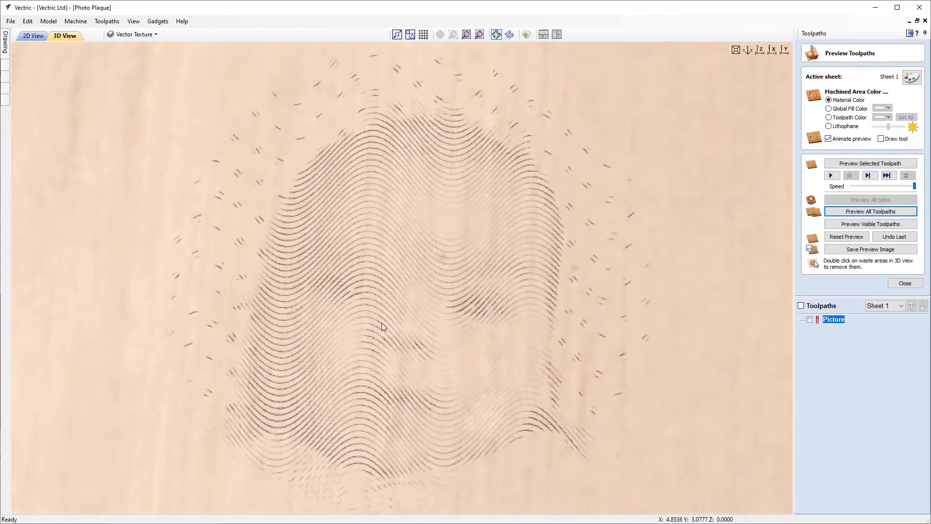
pyautogui.moveTo(382, 323); pyautogui.dragTo(398, 321)
pyautogui.scroll(-3, 394, 246)
pyautogui.moveTo(446, 236); pyautogui.dragTo(435, 212)
pyautogui.scroll(3, 435, 212)
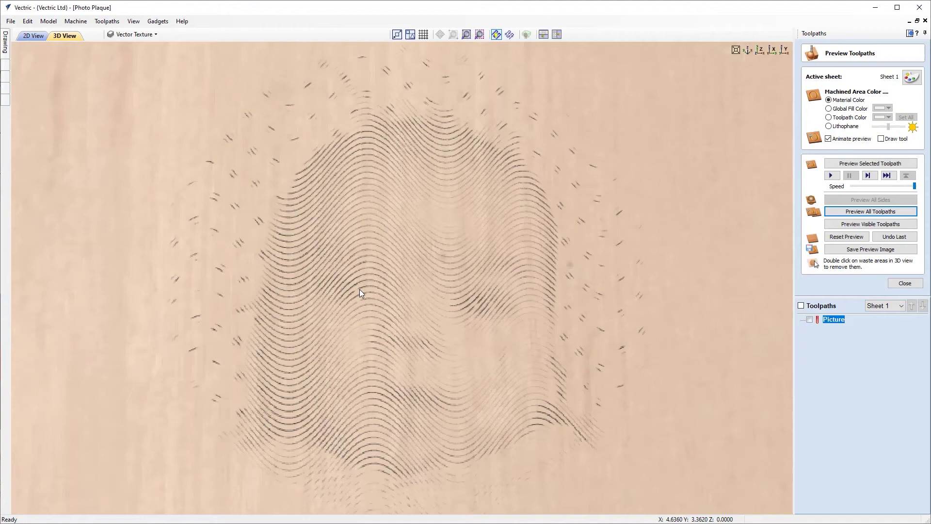
pyautogui.scroll(2, 360, 289)
pyautogui.scroll(-5, 359, 289)
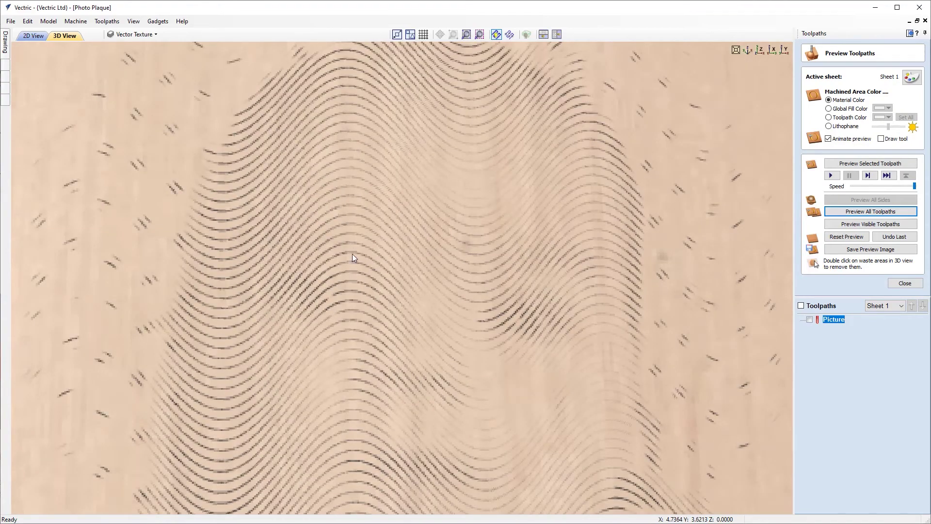
# Replay the all-toolpaths simulation and zoom out to show the whole plaque.
pyautogui.moveTo(425, 256); pyautogui.dragTo(348, 339)
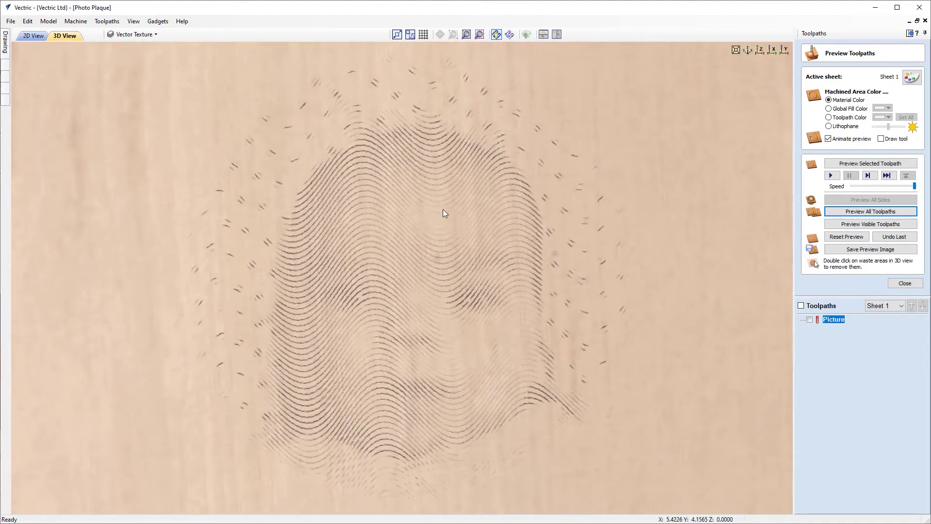
pyautogui.moveTo(405, 246); pyautogui.dragTo(403, 230)
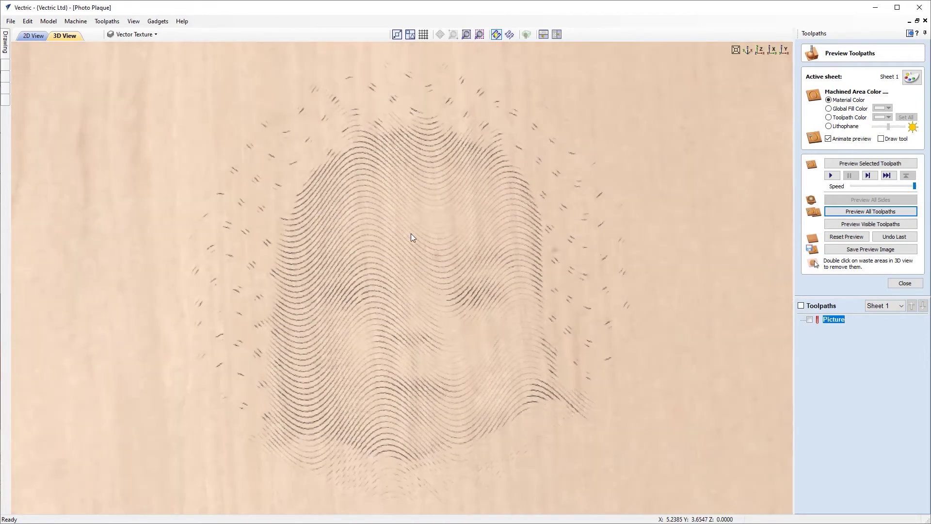
pyautogui.click(840, 211)
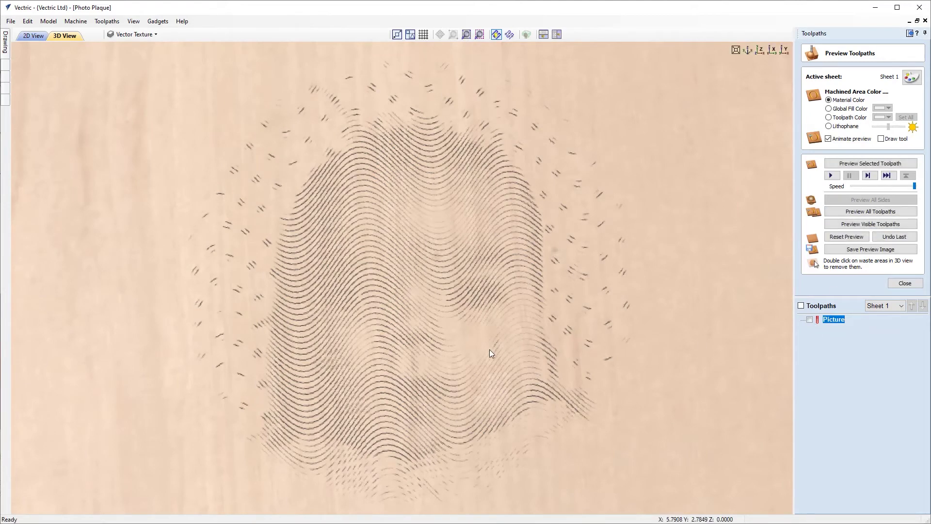
pyautogui.moveTo(468, 335); pyautogui.dragTo(519, 356)
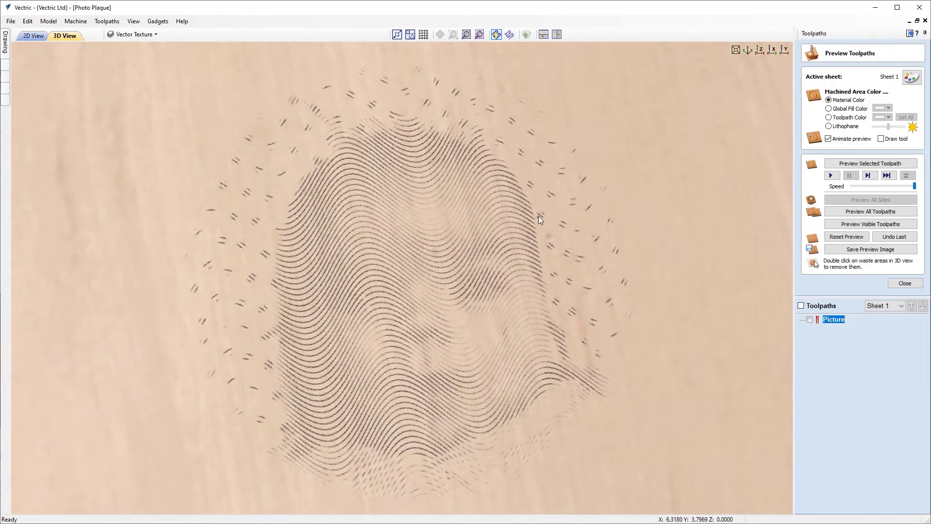
pyautogui.scroll(-5, 538, 220)
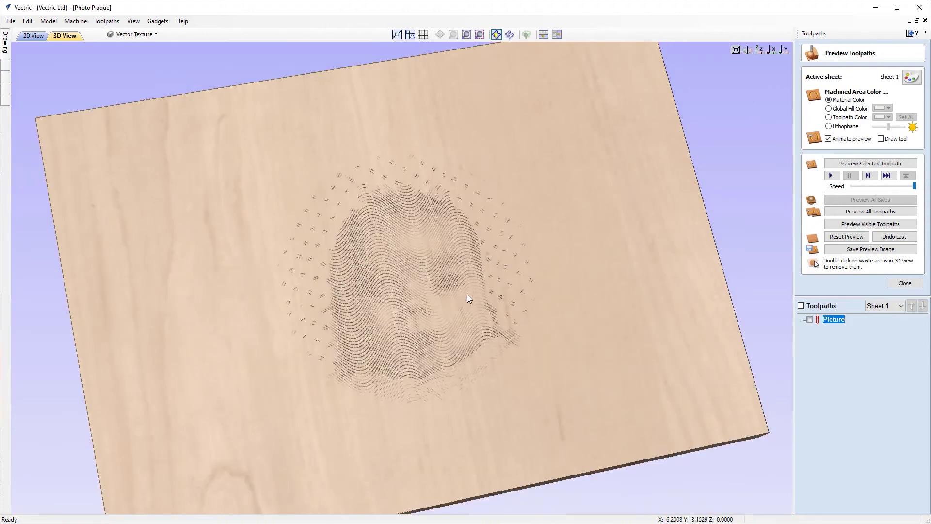
# Turn the board to face the viewer and reset the toolpath simulation.
pyautogui.moveTo(486, 355); pyautogui.dragTo(497, 394)
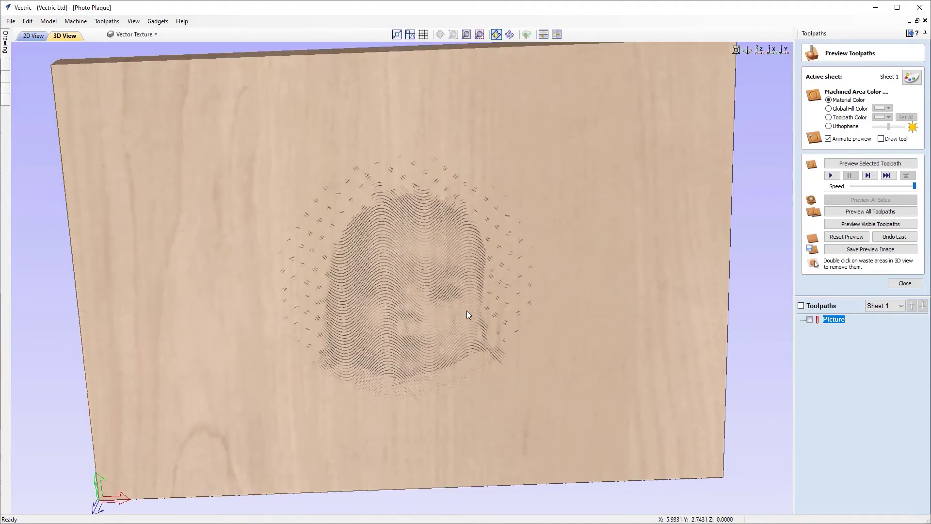
pyautogui.moveTo(467, 317); pyautogui.dragTo(472, 256)
pyautogui.moveTo(434, 383); pyautogui.dragTo(405, 348)
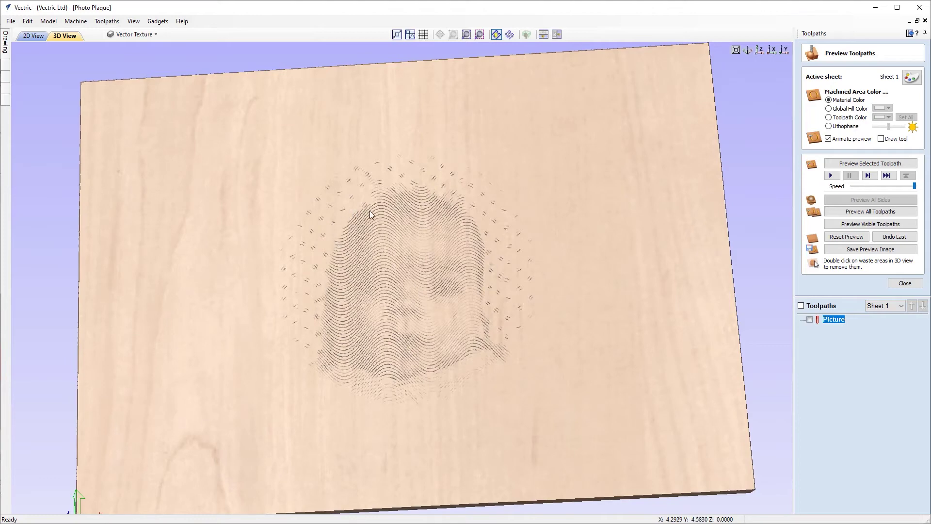
pyautogui.moveTo(511, 362); pyautogui.dragTo(480, 353)
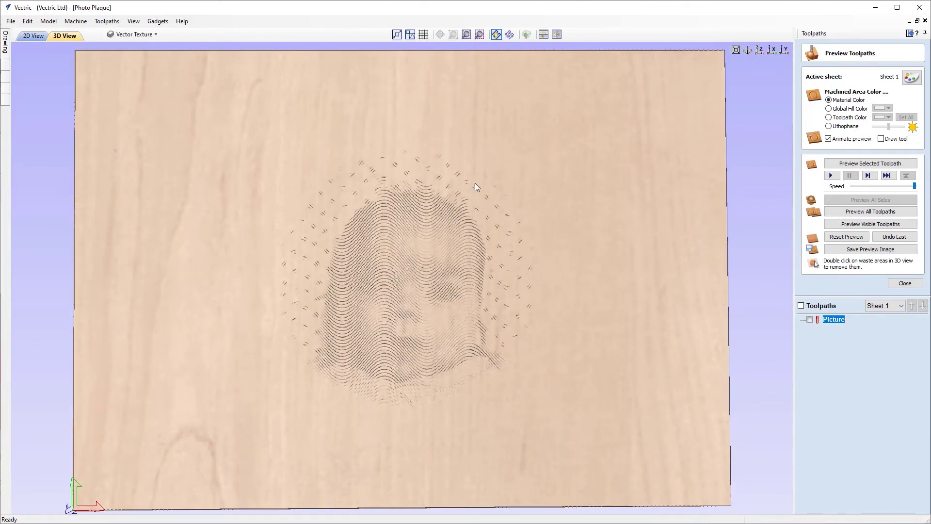
pyautogui.moveTo(388, 239); pyautogui.dragTo(447, 314)
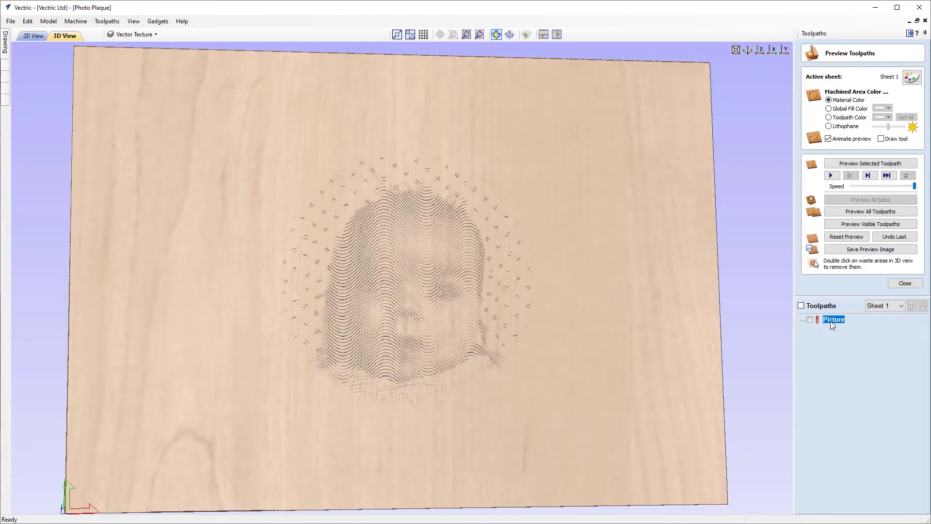
pyautogui.click(847, 236)
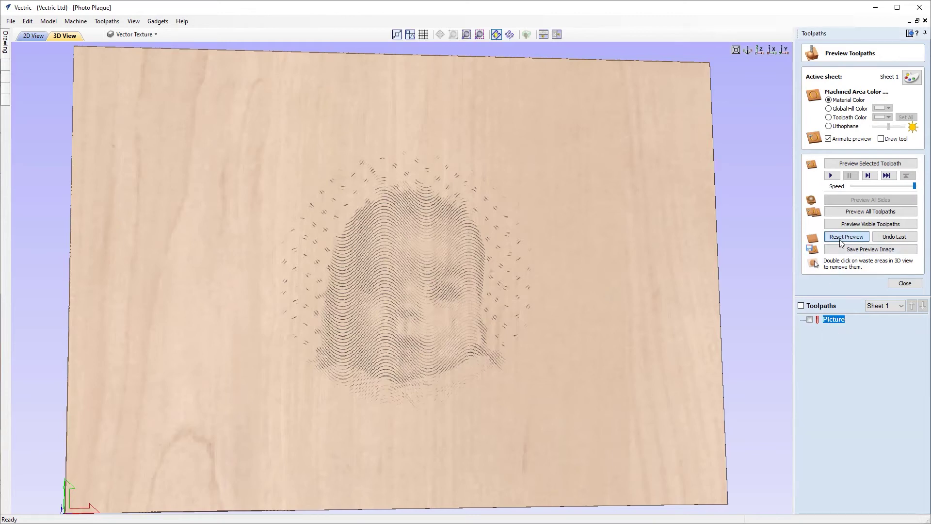
# Switch the Picture toolpath to Hatch mode, recalculate it, and rerun the simulation.
pyautogui.doubleClick(827, 320)
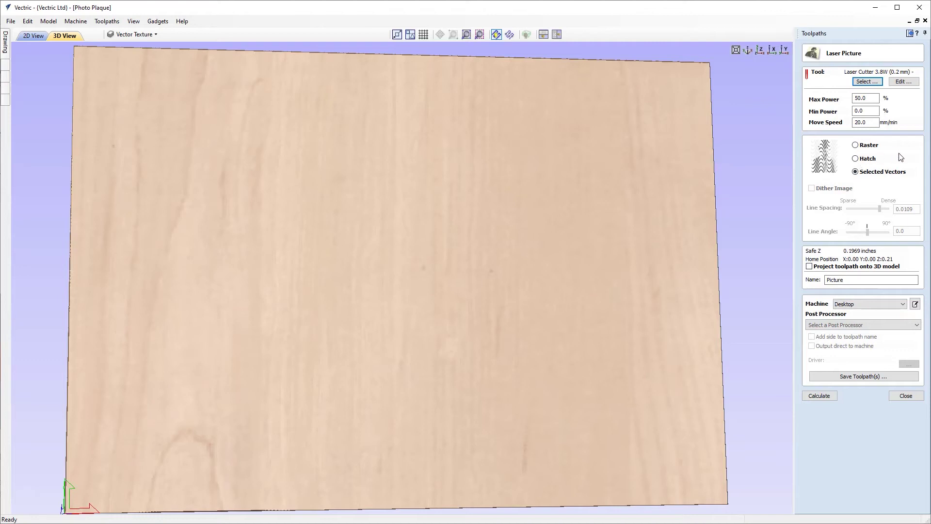
pyautogui.click(856, 160)
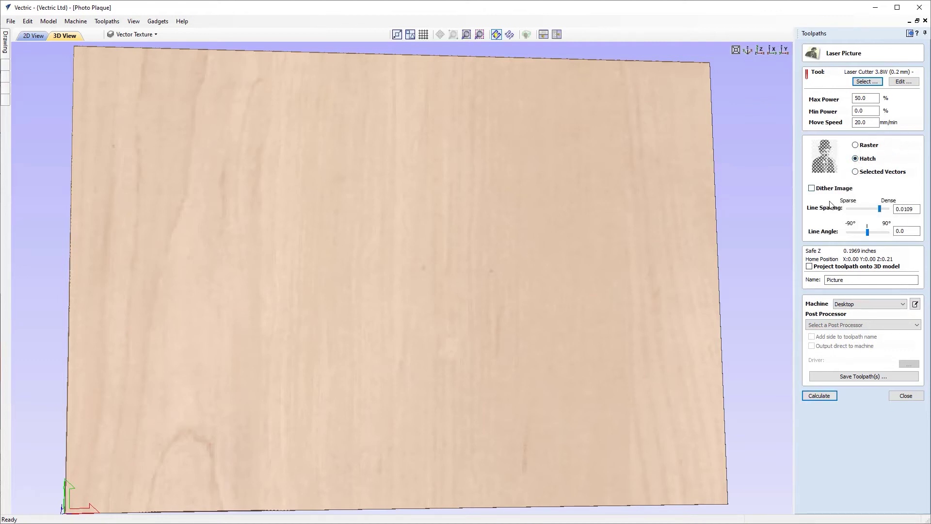
pyautogui.click(819, 396)
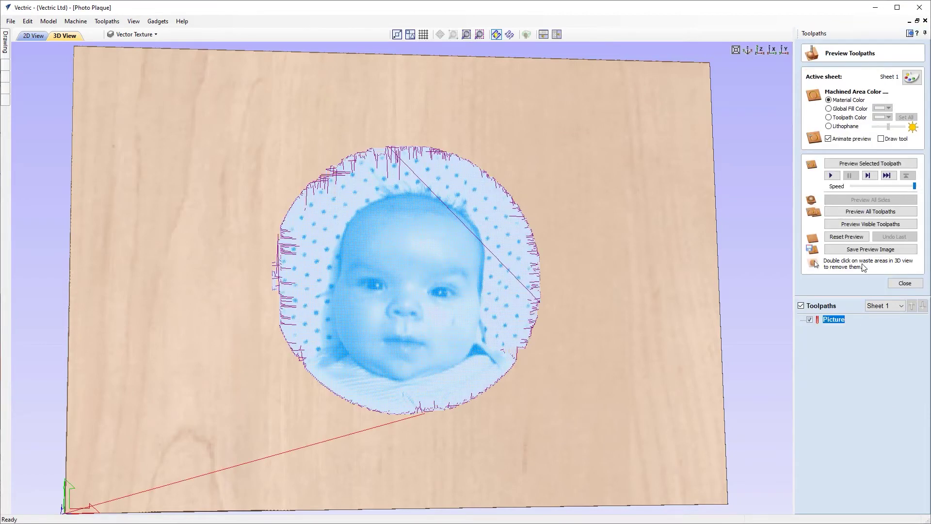
pyautogui.click(852, 211)
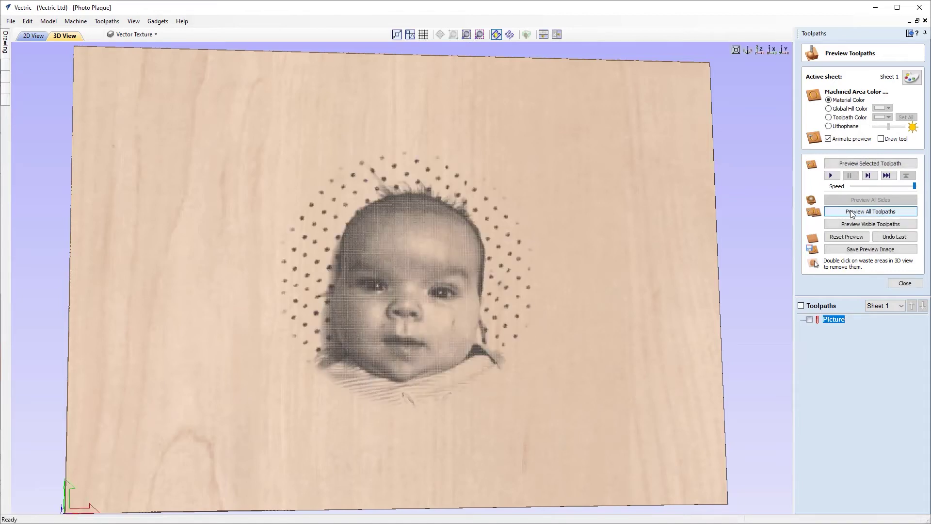
# View the engraved board straight down along Z and close the preview panel.
pyautogui.moveTo(391, 298); pyautogui.dragTo(291, 306)
pyautogui.moveTo(469, 320); pyautogui.dragTo(722, 107)
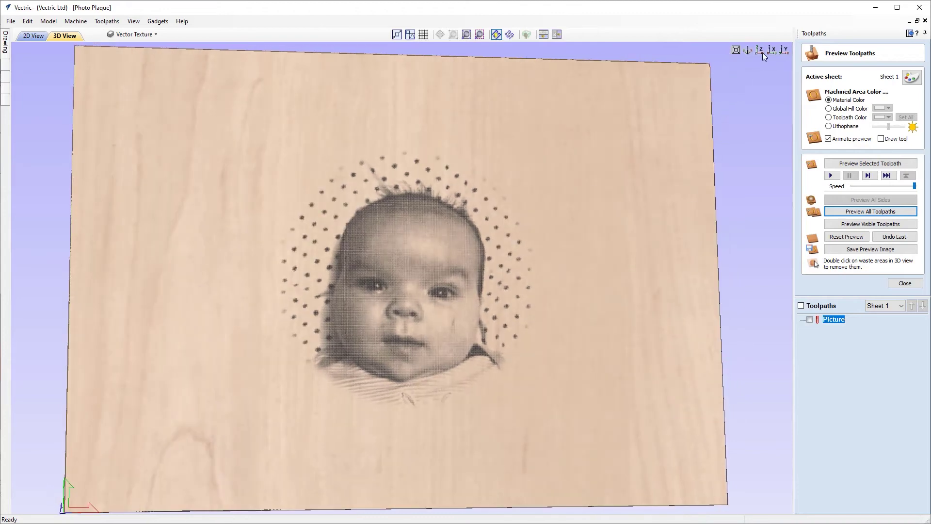
pyautogui.click(761, 51)
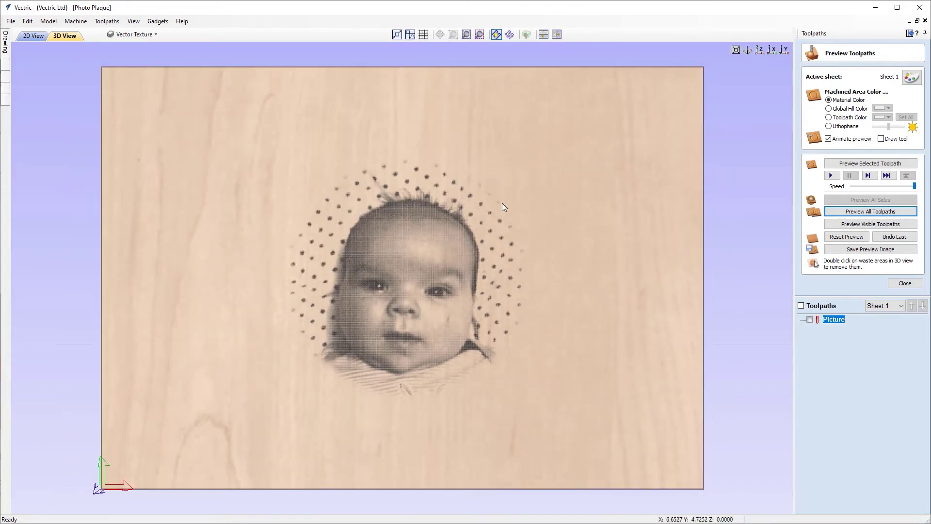
pyautogui.click(905, 283)
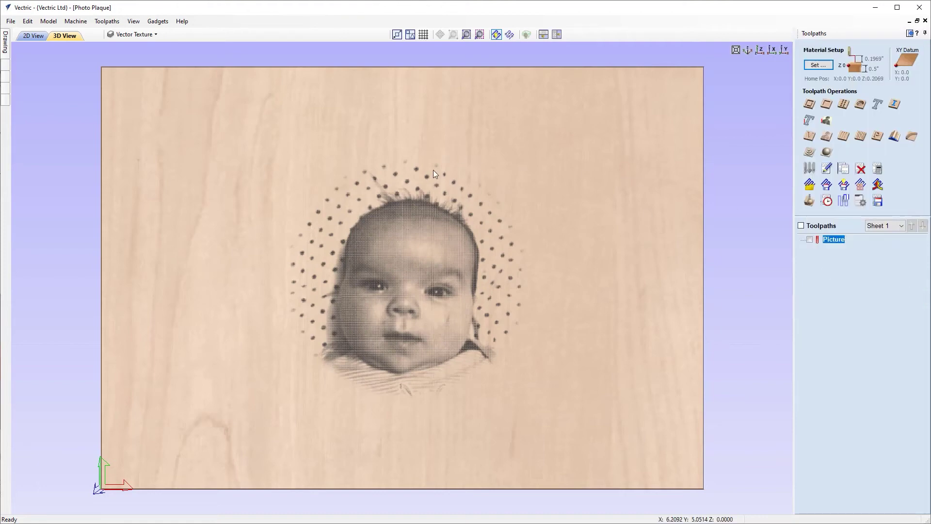
# In the 2D view, select the inner plaque outline plus the small profile curve.
pyautogui.click(34, 36)
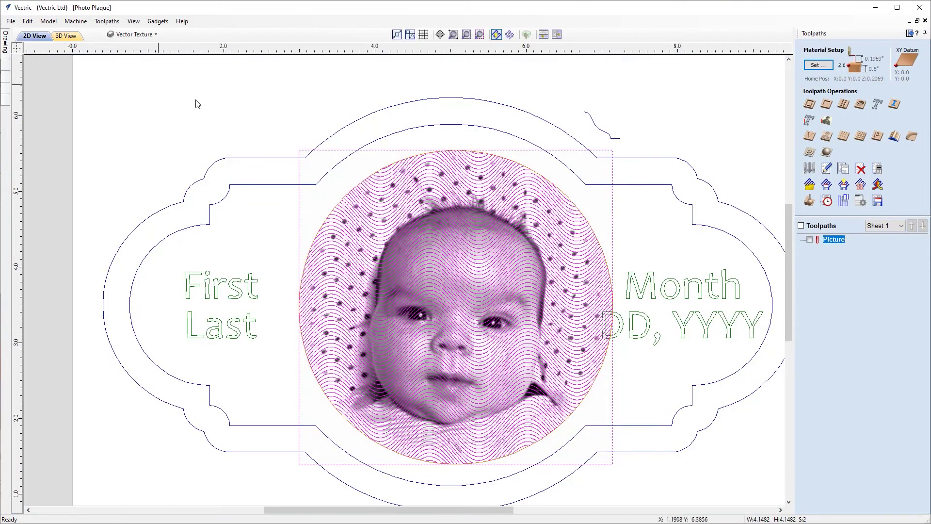
pyautogui.scroll(-1, 473, 201)
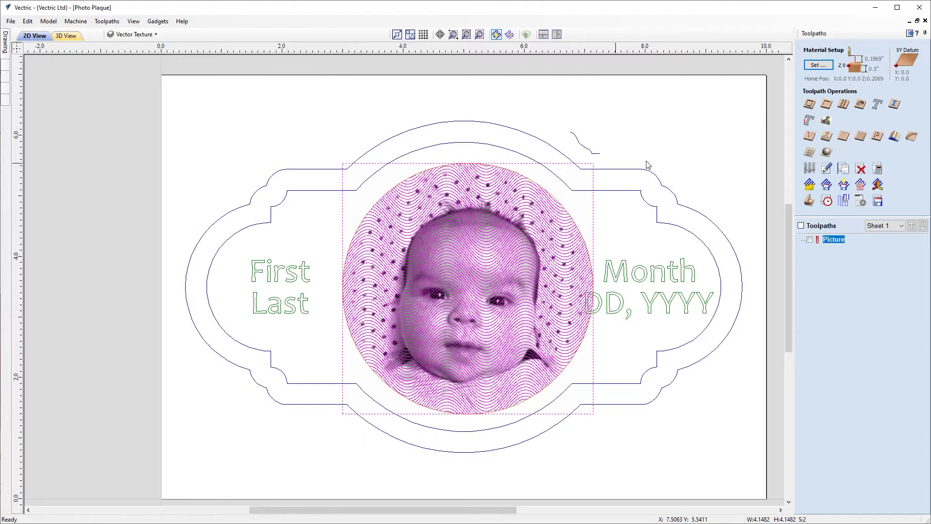
pyautogui.click(655, 139)
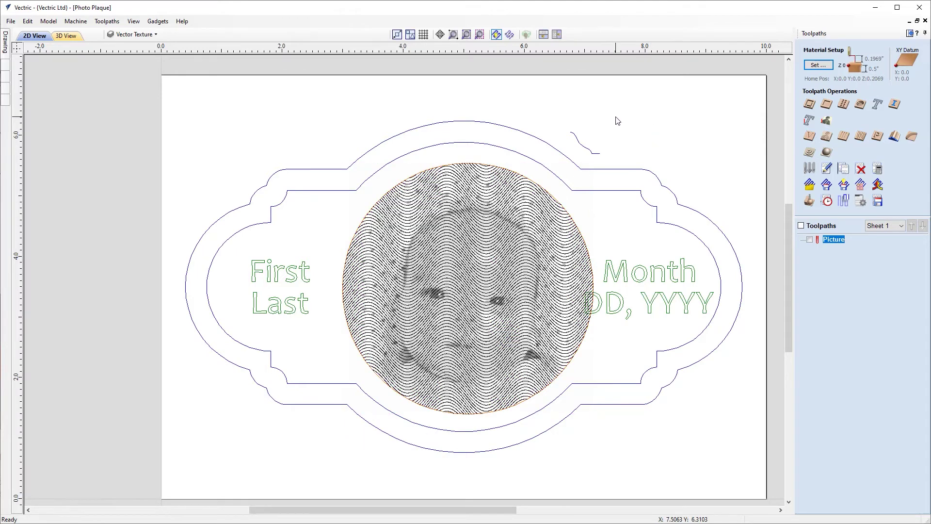
pyautogui.click(467, 145)
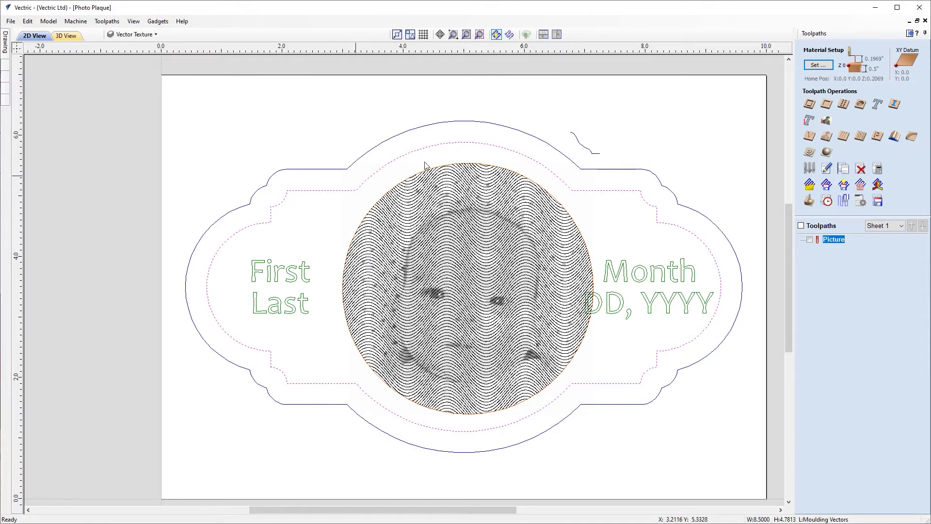
pyautogui.keyDown('shift'); pyautogui.click(585, 150); pyautogui.keyUp('shift')
pyautogui.scroll(4, 596, 136)
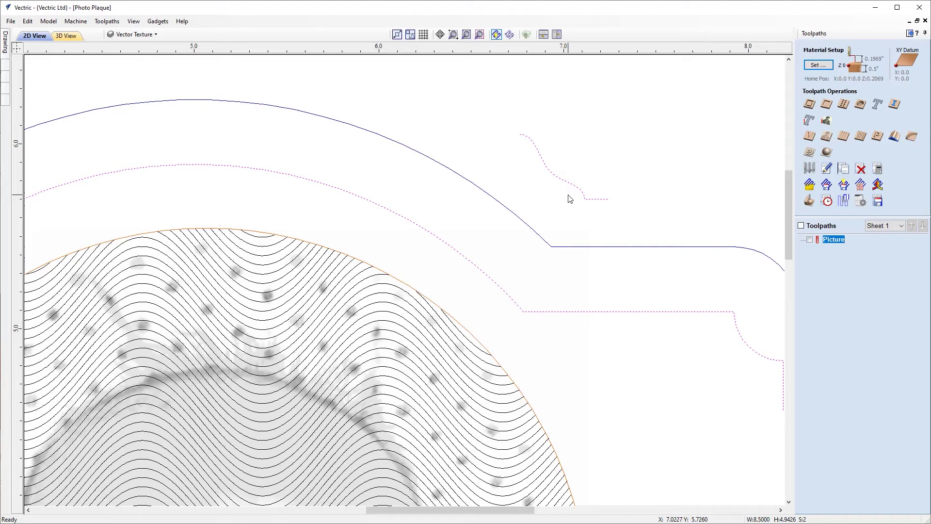
pyautogui.scroll(-2, 606, 179)
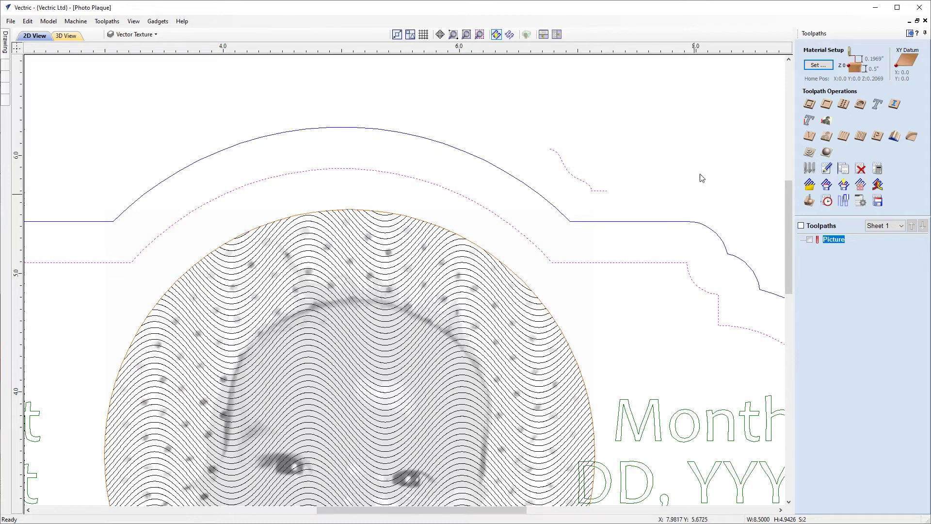
# Set up a moulding toolpath with a 1/4" end mill clearance tool, 0.04 allowance, no boundary offset.
pyautogui.click(893, 138)
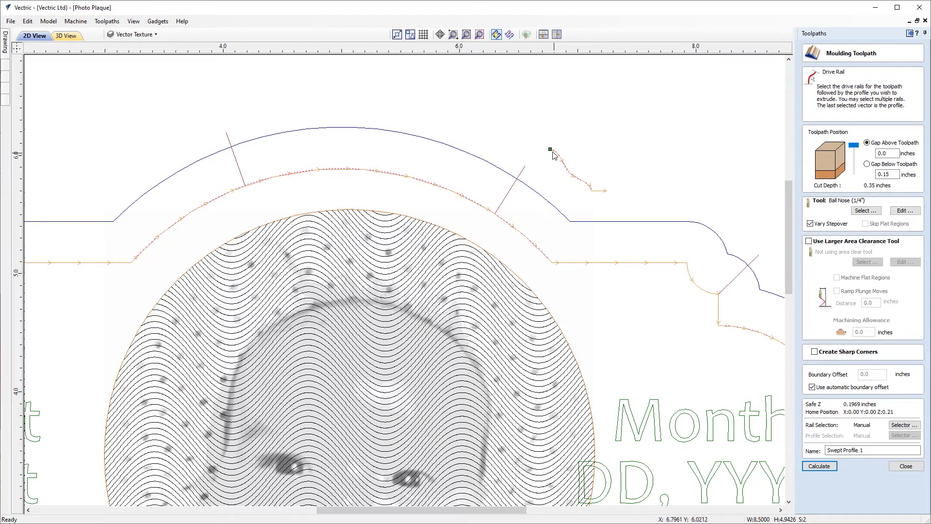
pyautogui.click(890, 172)
pyautogui.click(846, 241)
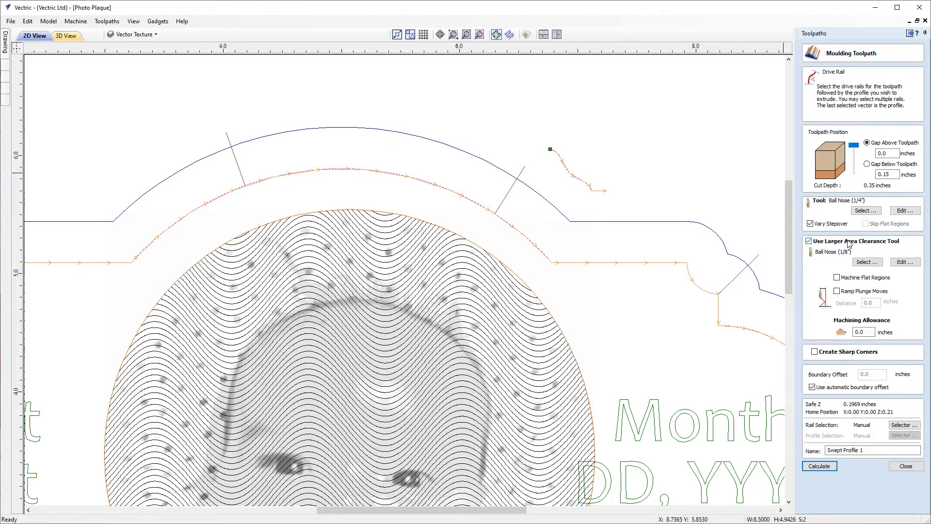
pyautogui.click(862, 262)
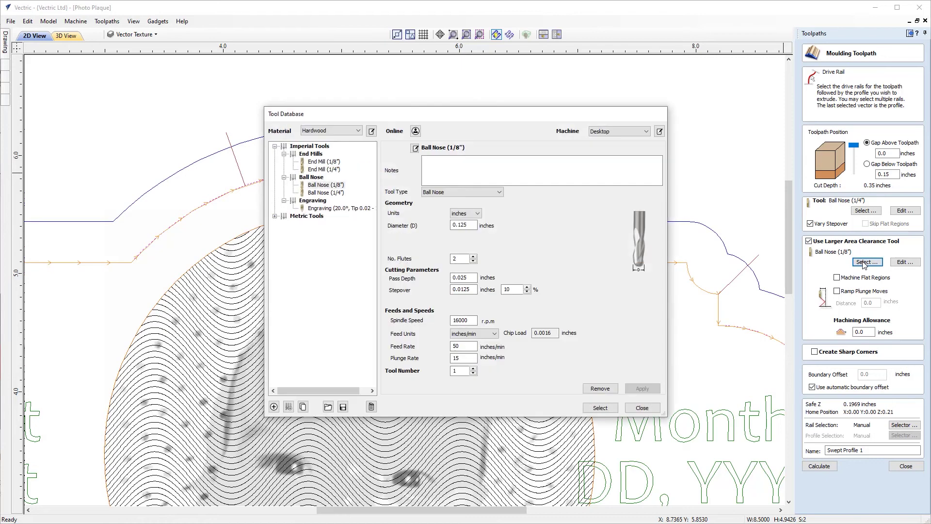
pyautogui.click(336, 170)
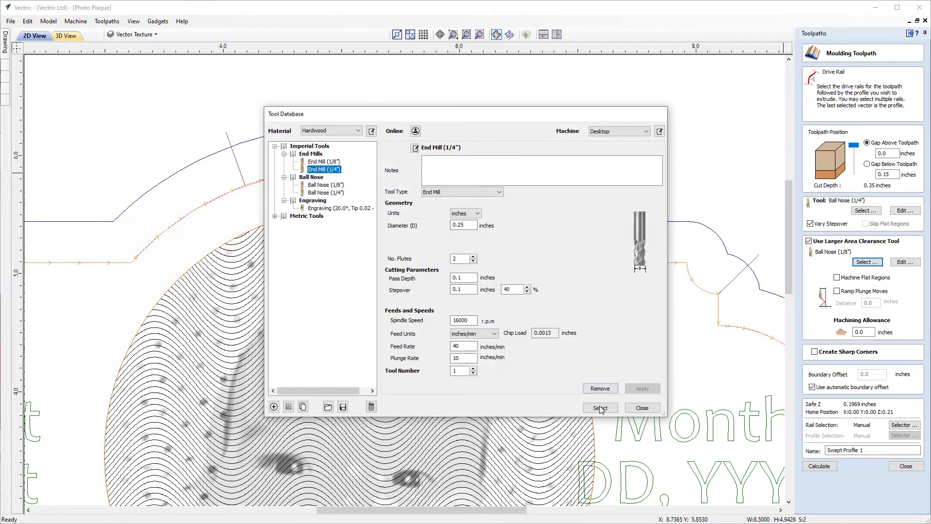
pyautogui.click(600, 407)
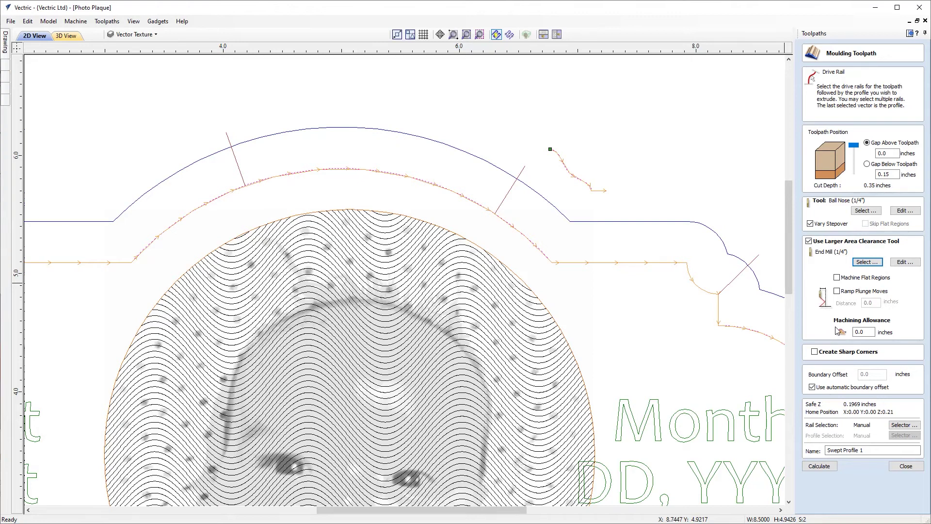
pyautogui.click(872, 331)
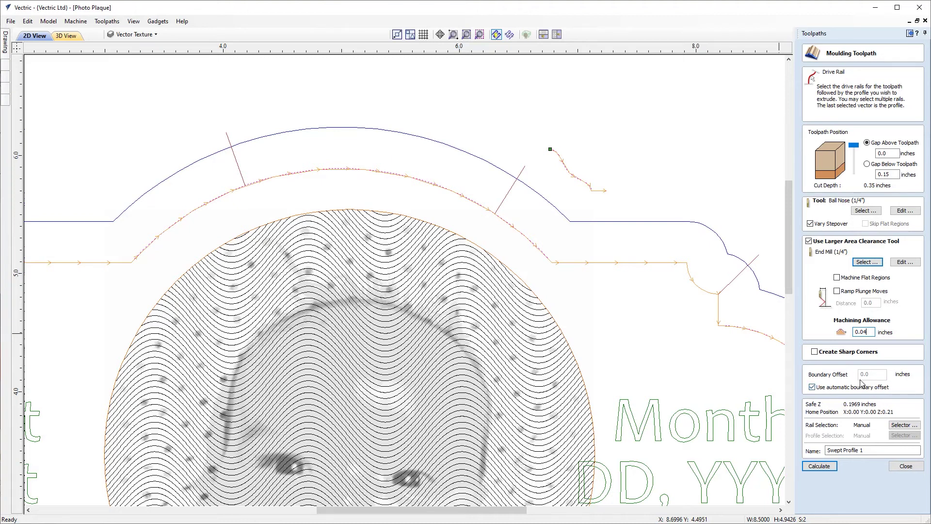
pyautogui.click(812, 387)
pyautogui.scroll(-4, 399, 294)
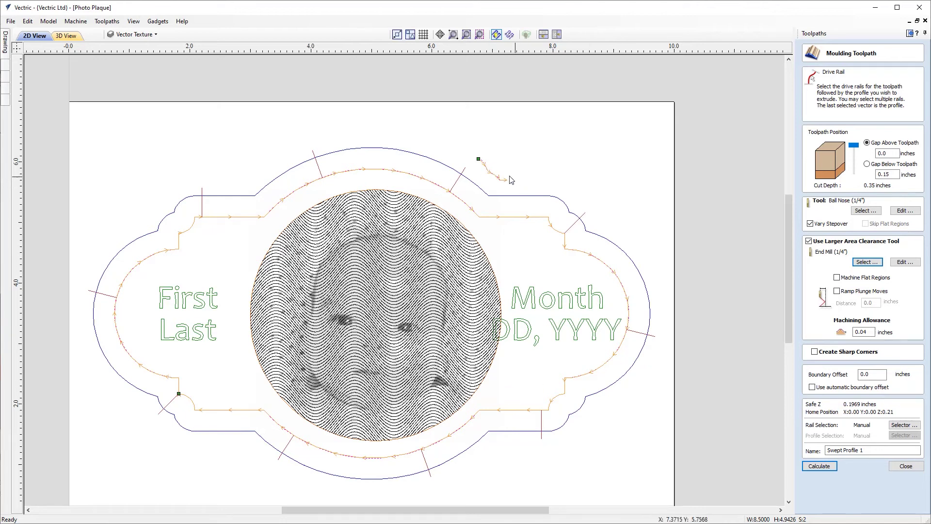
# Name the toolpath Moulding and calculate it.
pyautogui.moveTo(868, 450); pyautogui.dragTo(803, 449)
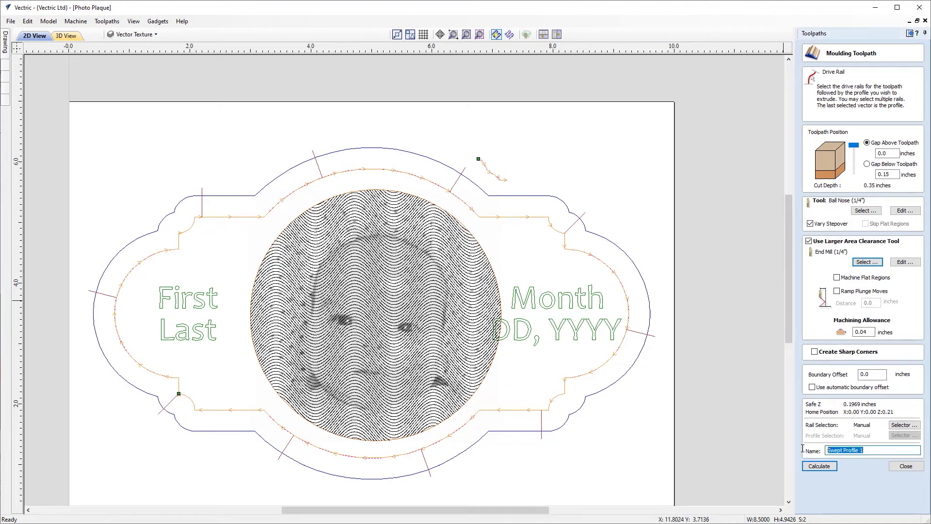
pyautogui.write('Moulding')
pyautogui.click(819, 466)
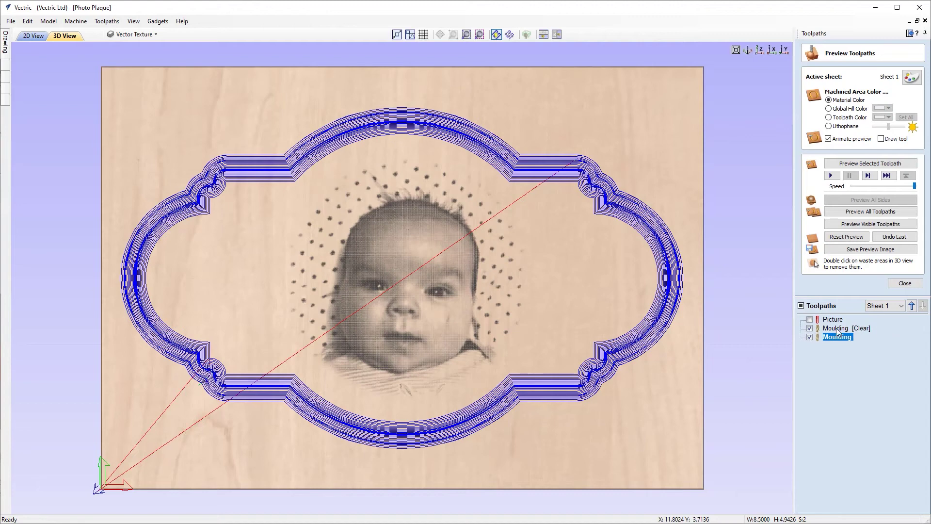
# Simulate the moulding, inspect the carved frame in 3D, return to top view and close.
pyautogui.moveTo(856, 330)
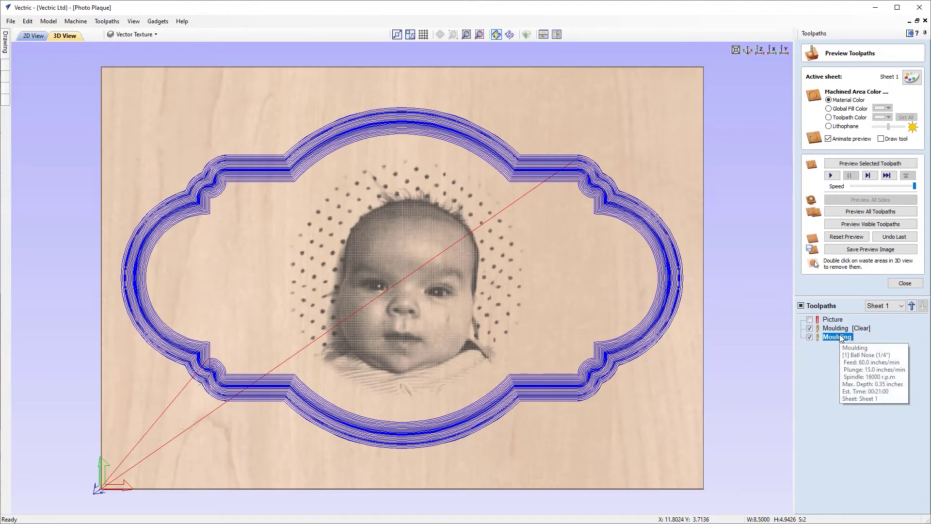
pyautogui.click(881, 227)
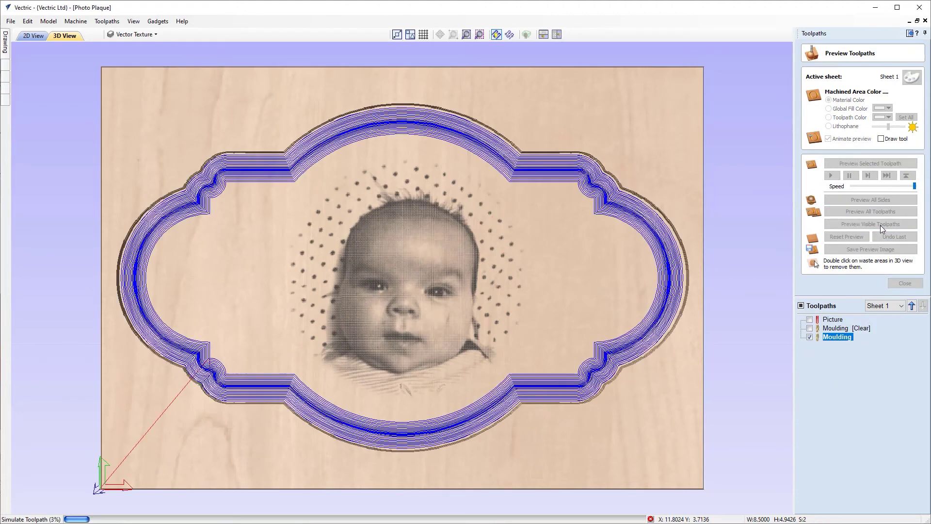
pyautogui.moveTo(280, 379); pyautogui.dragTo(422, 304)
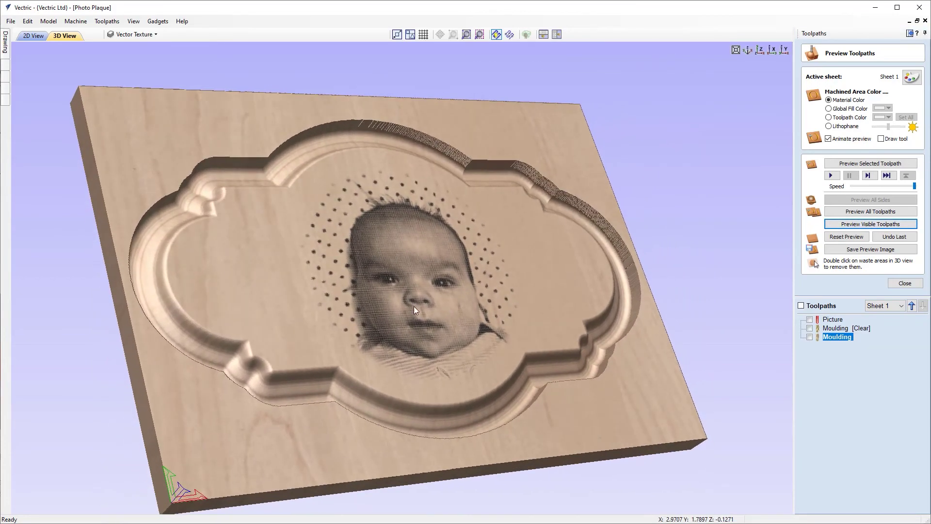
pyautogui.scroll(3, 204, 266)
pyautogui.moveTo(189, 242); pyautogui.dragTo(431, 164)
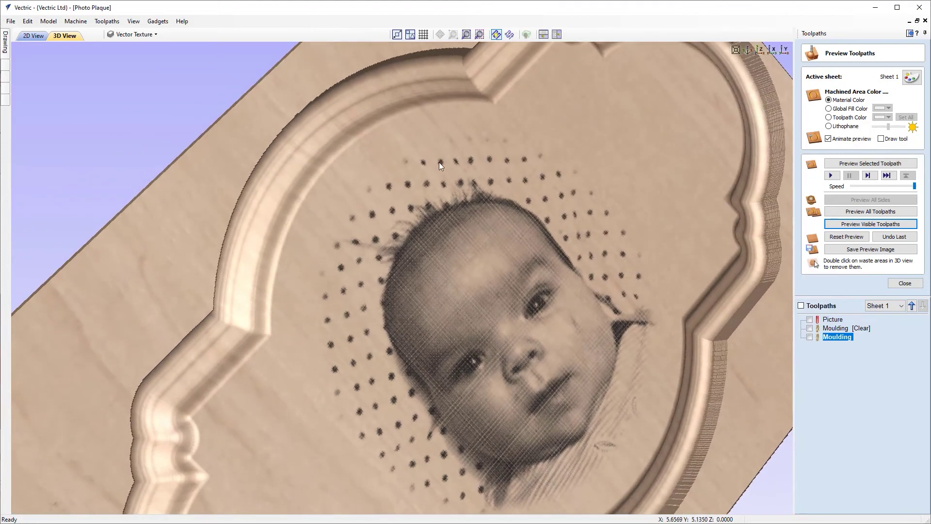
pyautogui.moveTo(441, 205); pyautogui.dragTo(338, 181)
pyautogui.moveTo(255, 361); pyautogui.dragTo(302, 333)
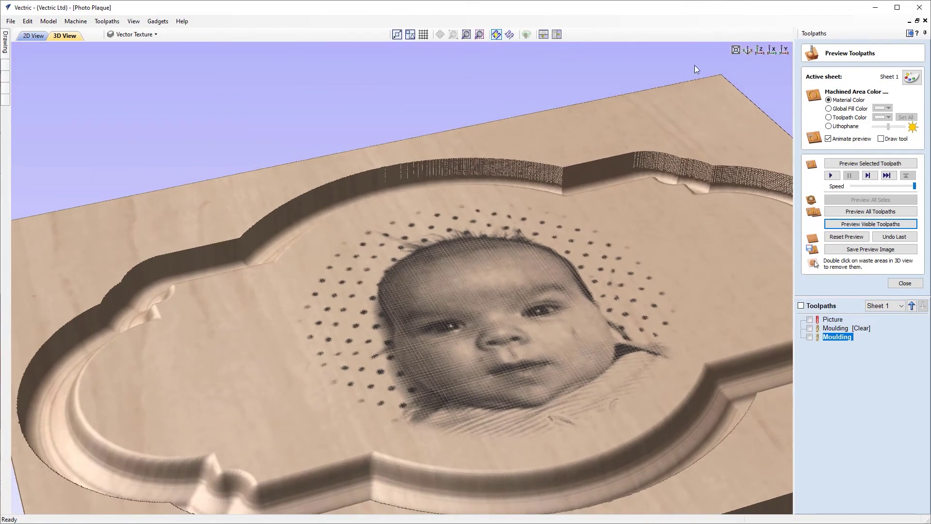
pyautogui.click(763, 51)
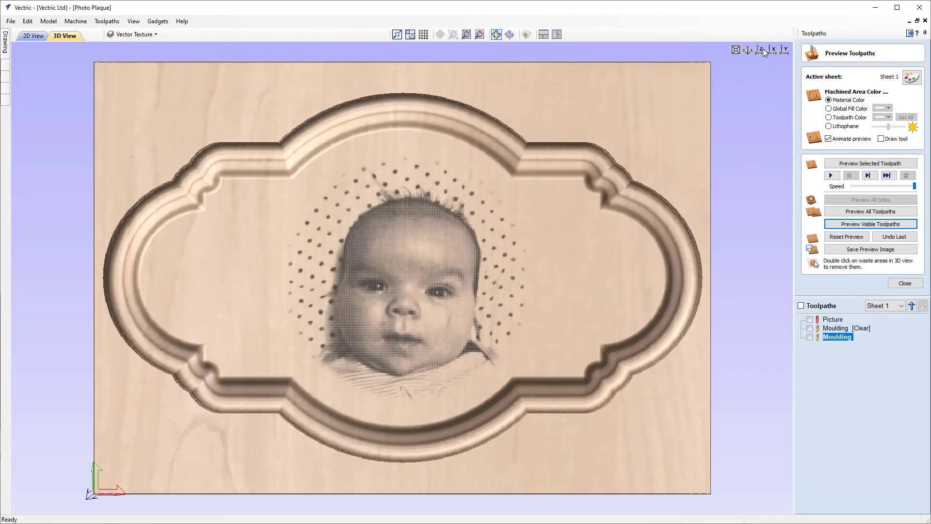
pyautogui.click(905, 285)
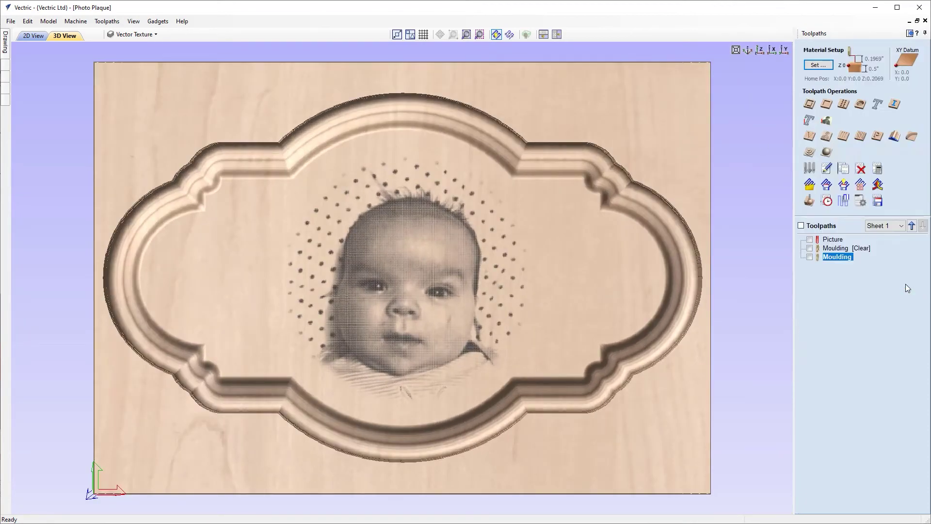
# In the 2D view, replace the First/Last placeholder text with the baby's first and last name.
pyautogui.click(909, 33)
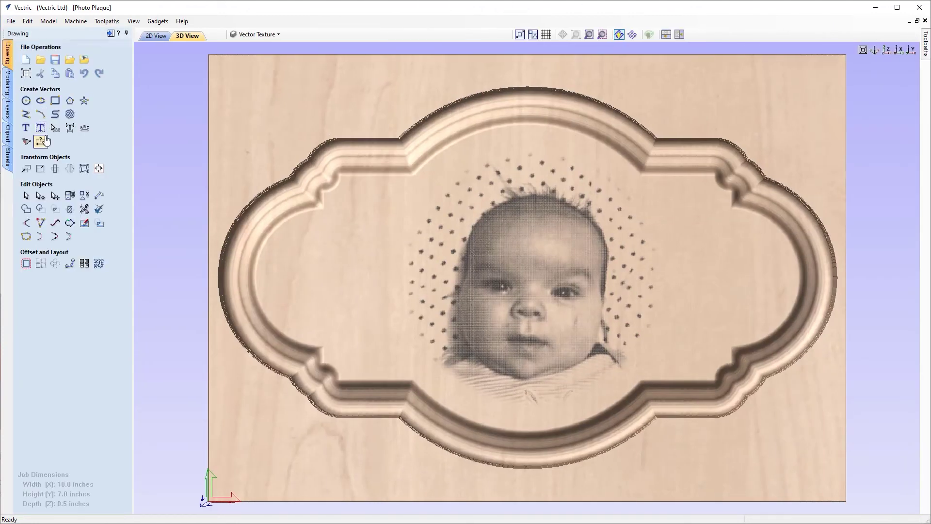
pyautogui.click(156, 36)
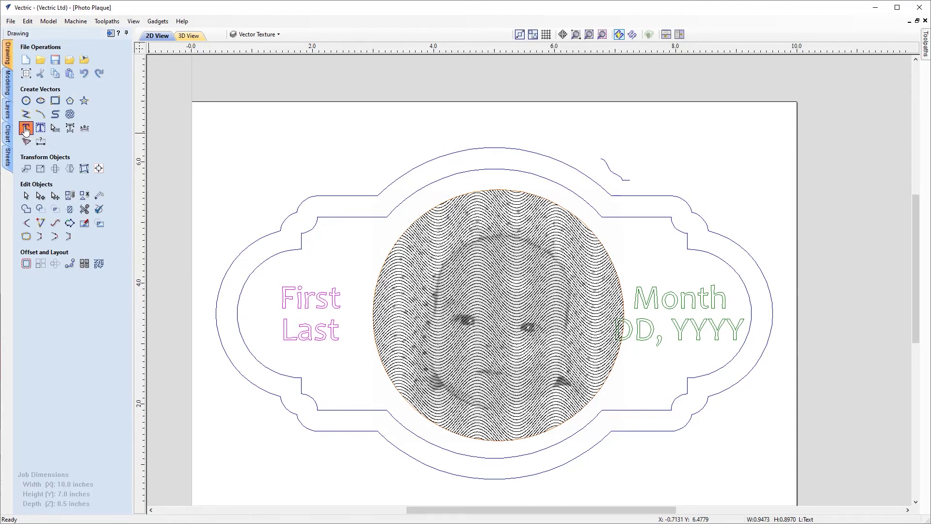
pyautogui.click(26, 128)
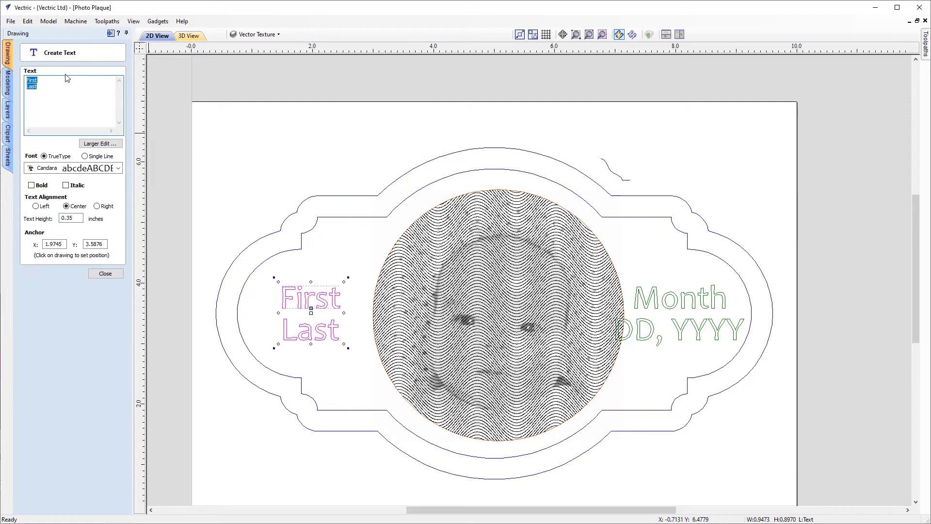
pyautogui.press('Delete')
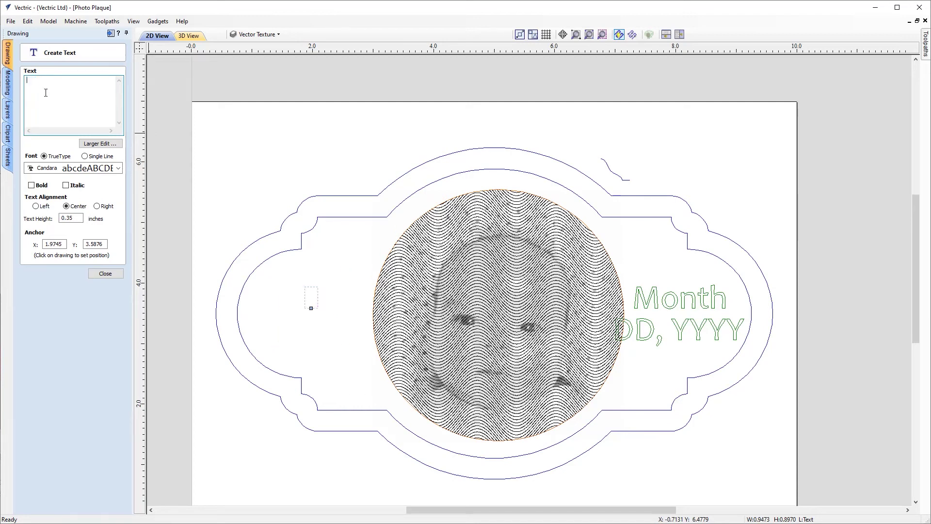
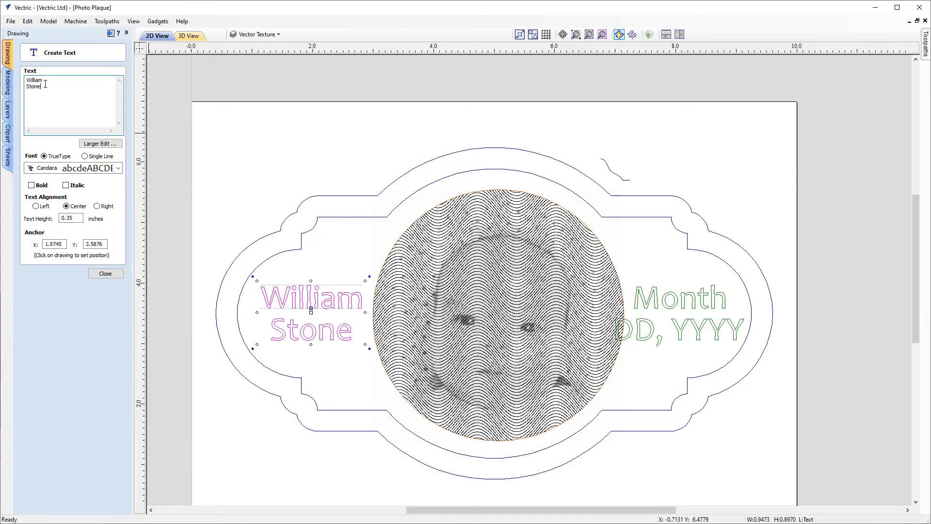
pyautogui.click(105, 274)
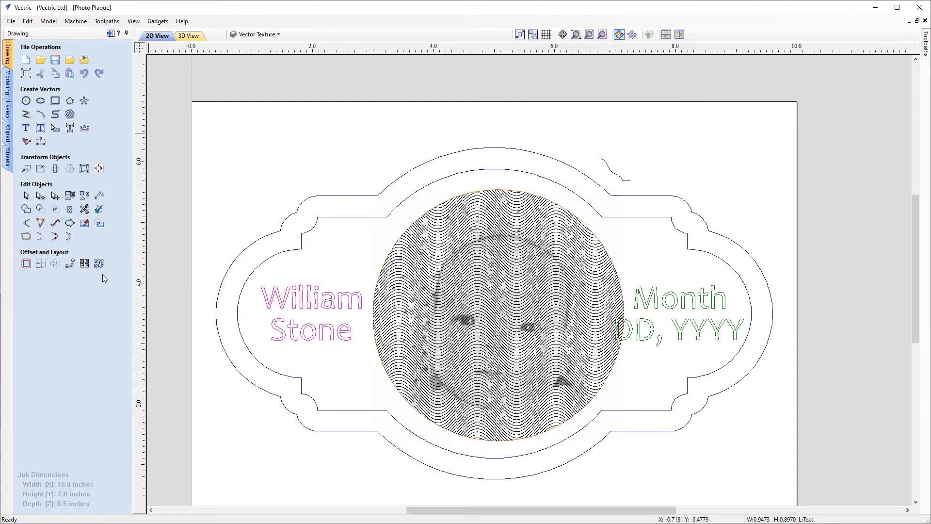
# Replace the Month DD, YYYY placeholder with 'June' and '18,2020' on two lines.
pyautogui.click(671, 300)
pyautogui.click(26, 128)
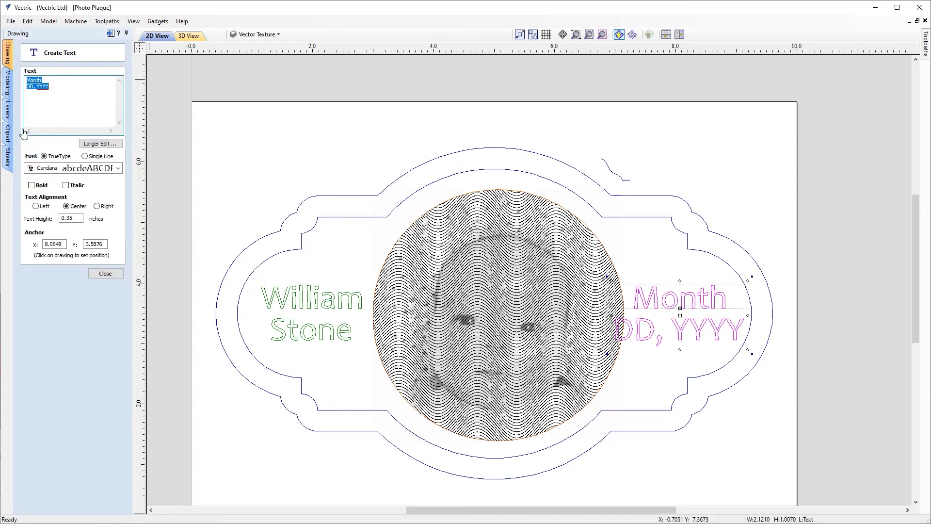
pyautogui.press('Delete')
pyautogui.write('June')
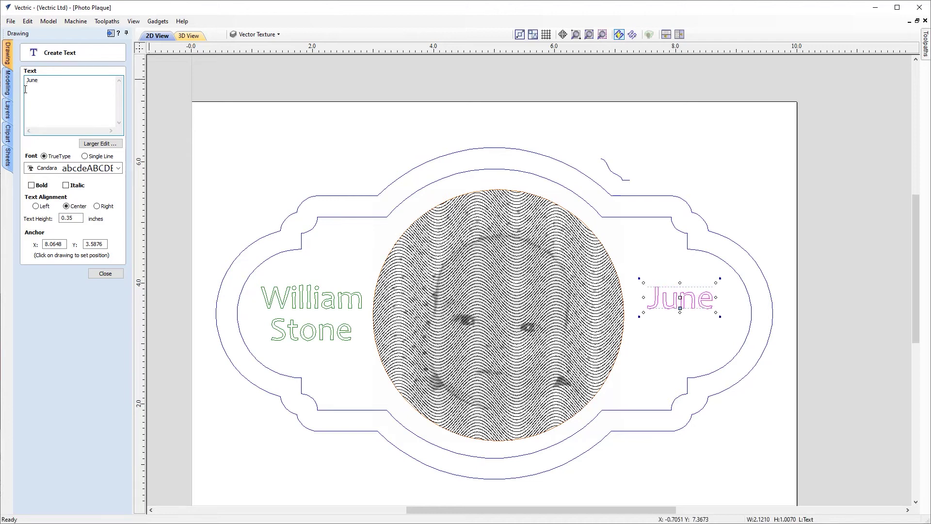
pyautogui.press('Return')
pyautogui.write('18,2020')
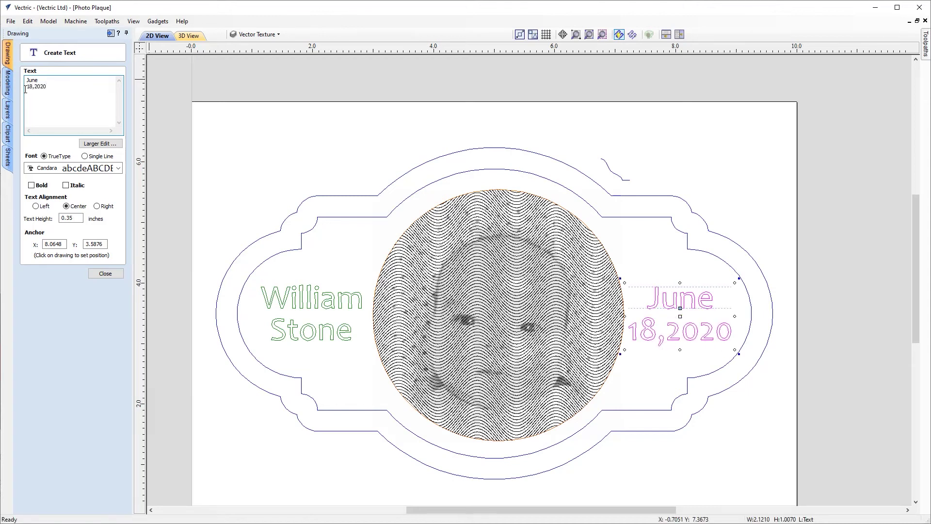
pyautogui.click(104, 273)
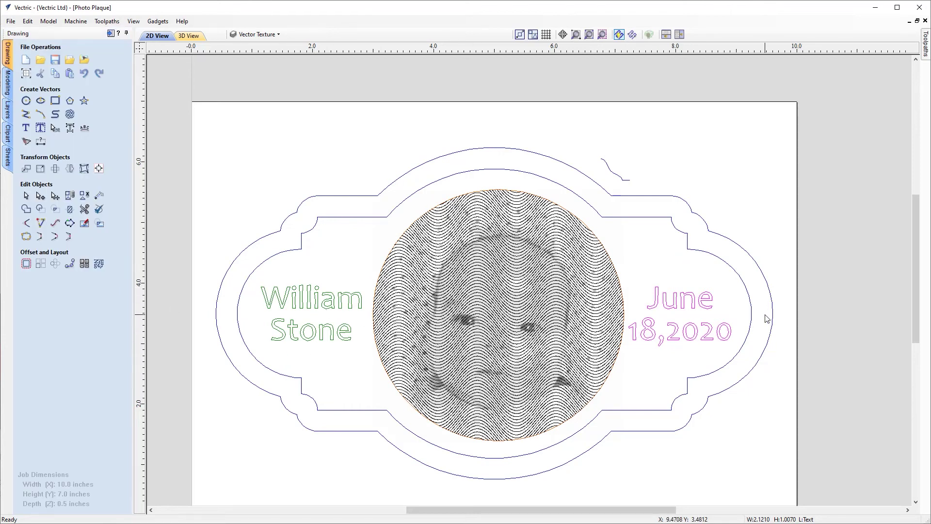
# Start a new V-Carve / Engraving toolpath from the Toolpaths panel.
pyautogui.click(110, 34)
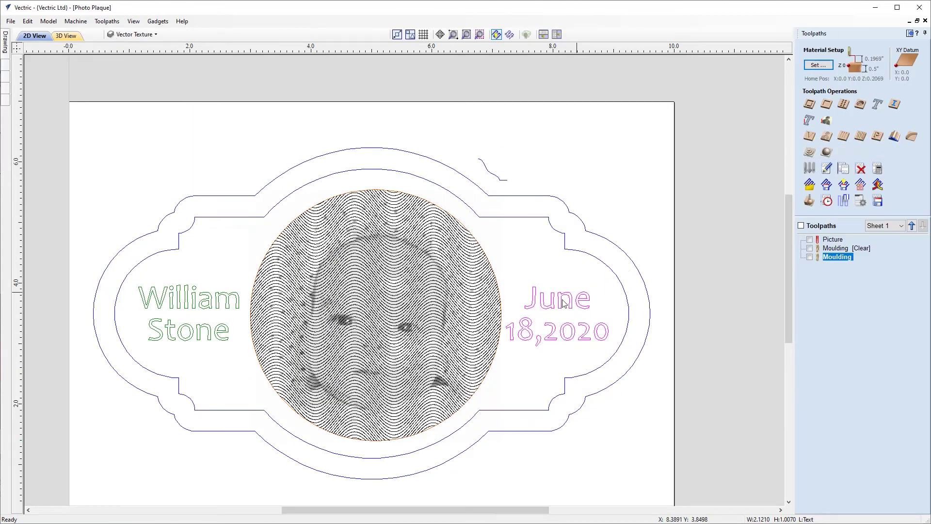
pyautogui.click(809, 122)
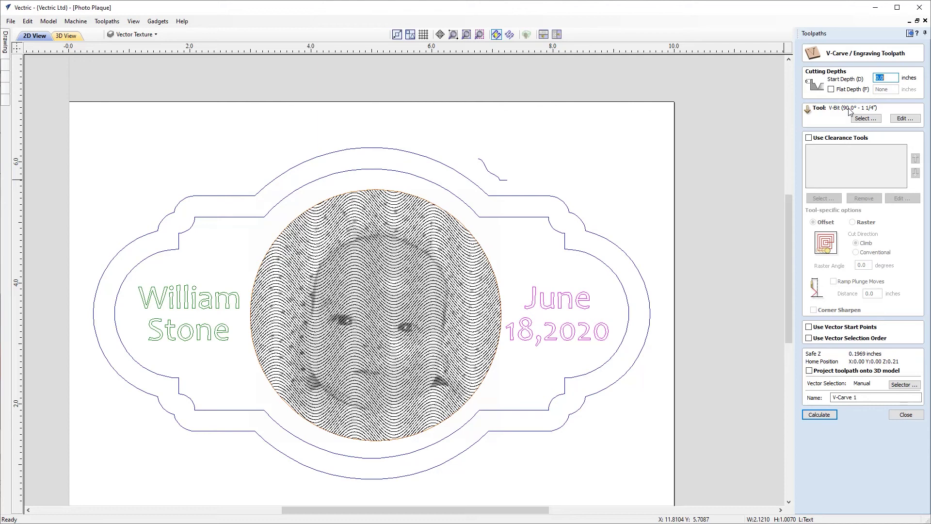
# Set a 0.02 inch start depth and choose the 60° 1/4" V-bit.
pyautogui.click(891, 76)
pyautogui.click(867, 121)
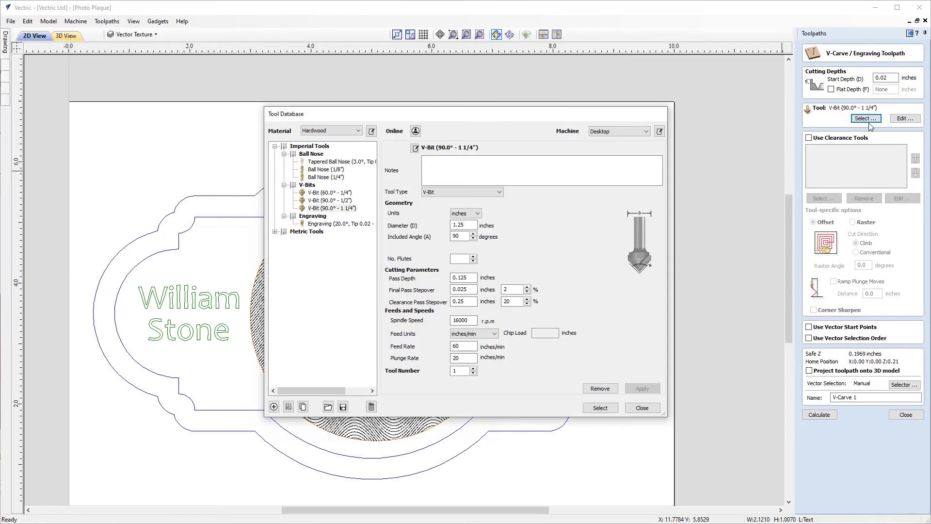
pyautogui.click(343, 194)
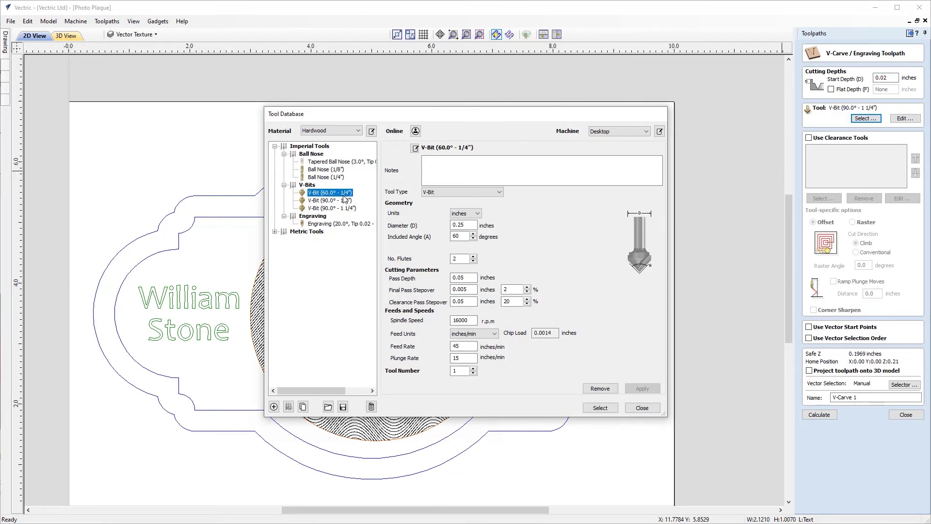
pyautogui.click(599, 408)
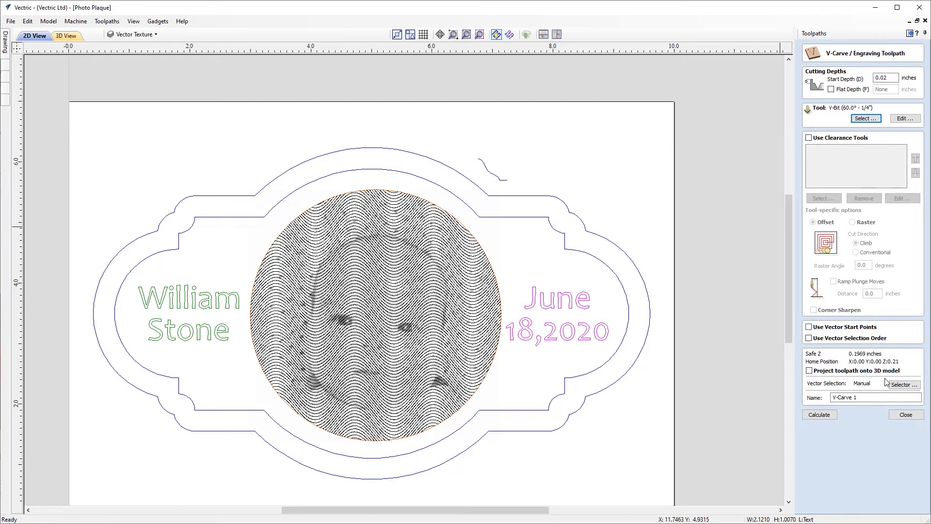
# Name the toolpath 'Name and Date' and select both the name and date text.
pyautogui.click(880, 397)
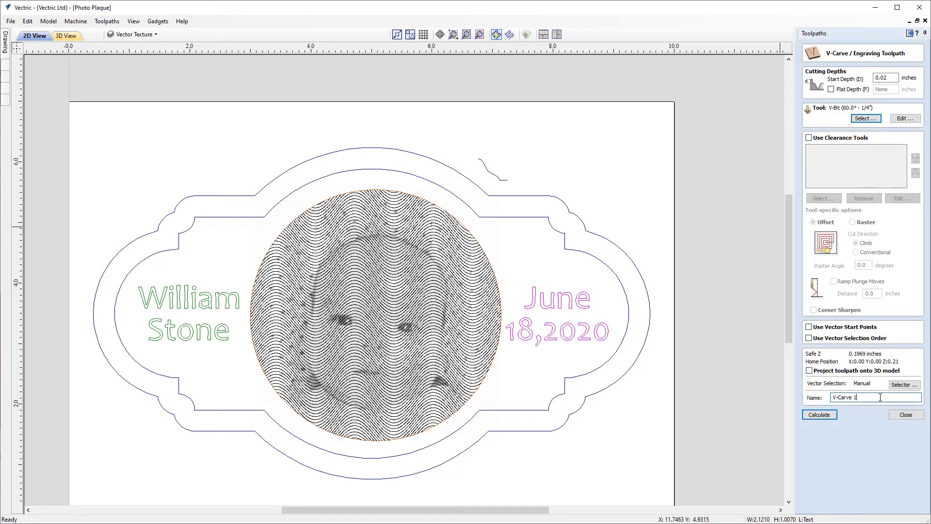
pyautogui.moveTo(867, 397); pyautogui.dragTo(814, 399)
pyautogui.write('Name and Date')
pyautogui.keyDown('shift'); pyautogui.click(229, 302); pyautogui.keyUp('shift')
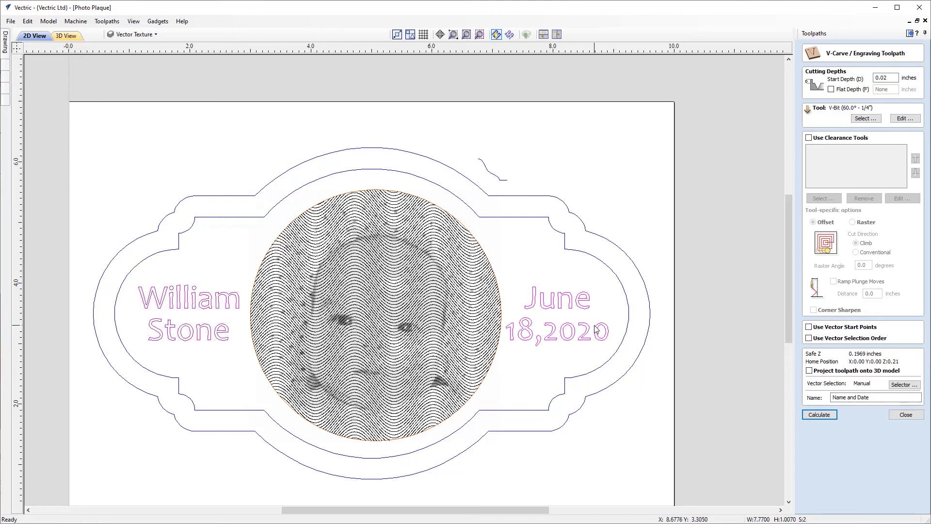
# Calculate the Name and Date toolpath and preview the V-carved lettering in 3D.
pyautogui.click(819, 414)
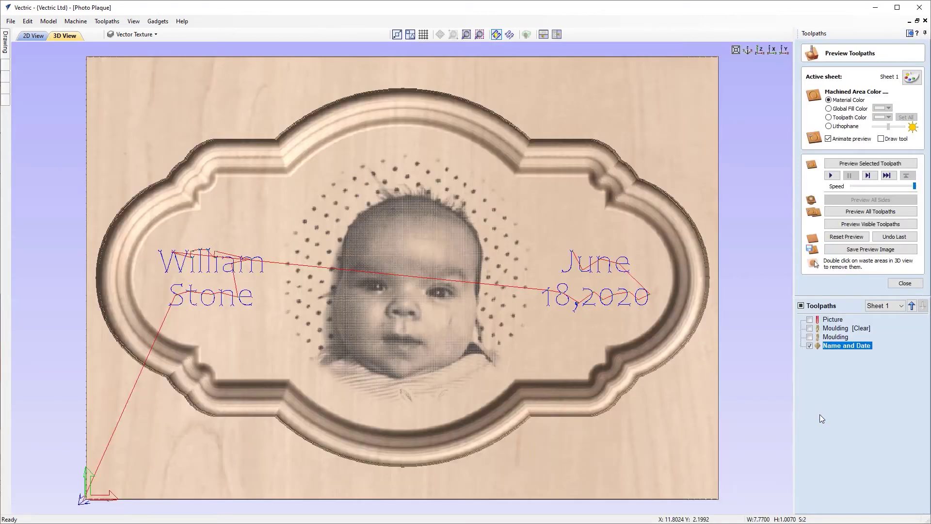
pyautogui.click(874, 223)
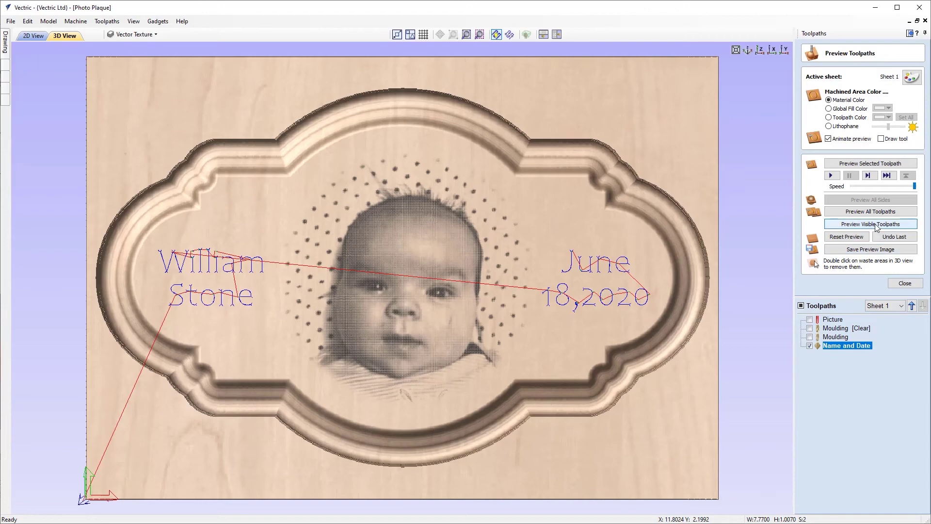
pyautogui.moveTo(435, 298); pyautogui.dragTo(495, 272)
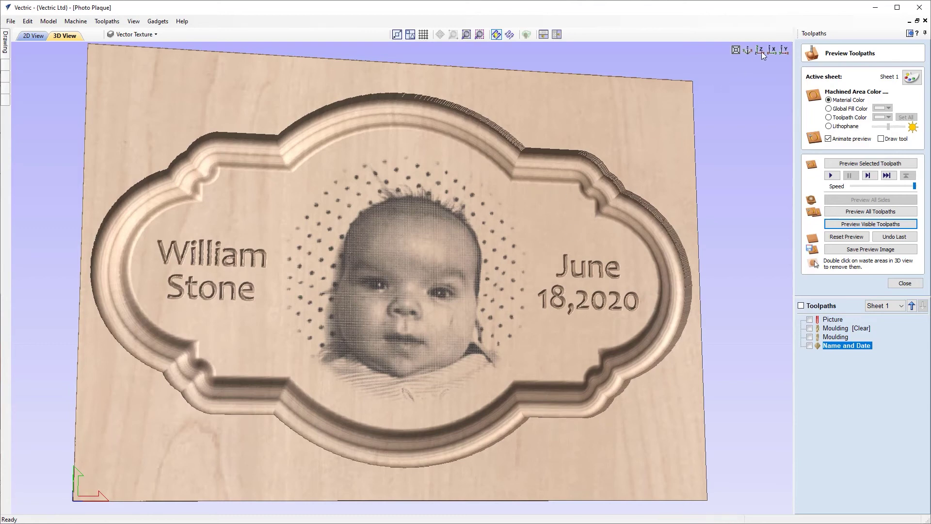
pyautogui.click(761, 50)
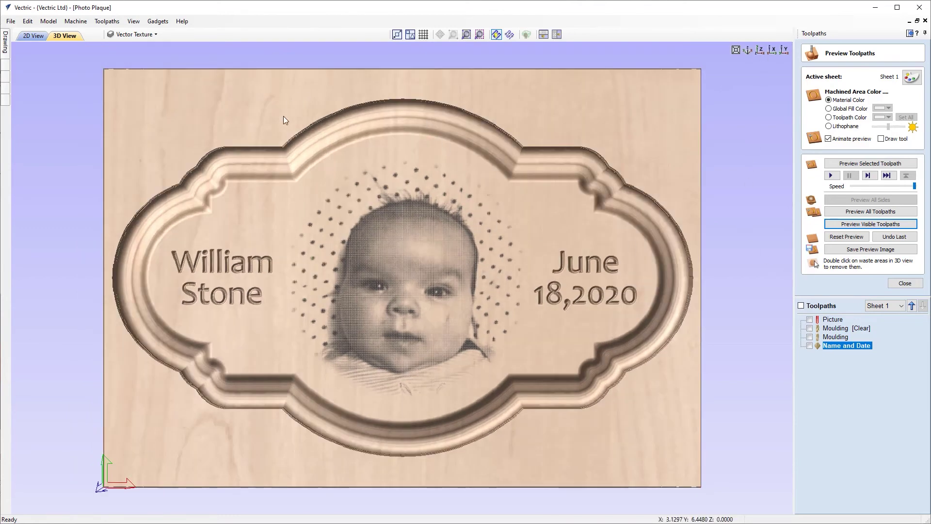
pyautogui.click(904, 285)
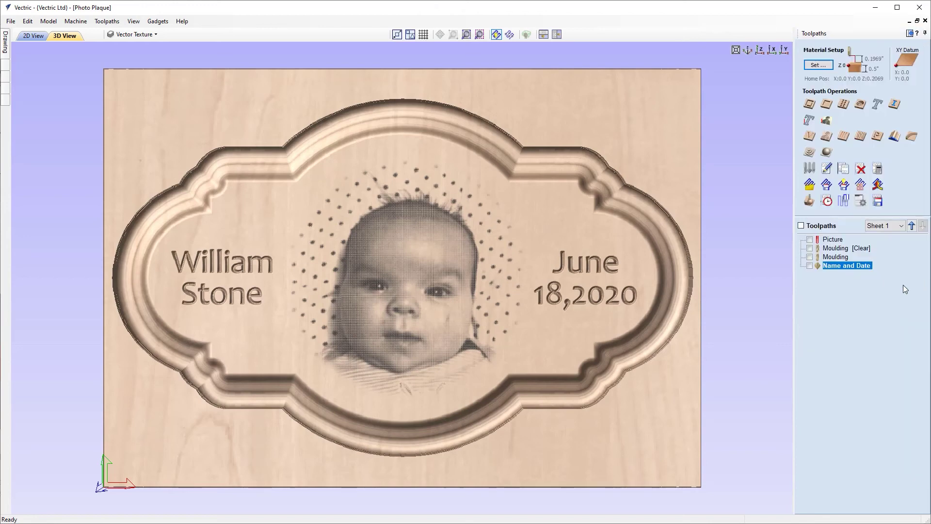
# Back in the 2D view, select the plaque's outline vector for the cutout.
pyautogui.click(33, 37)
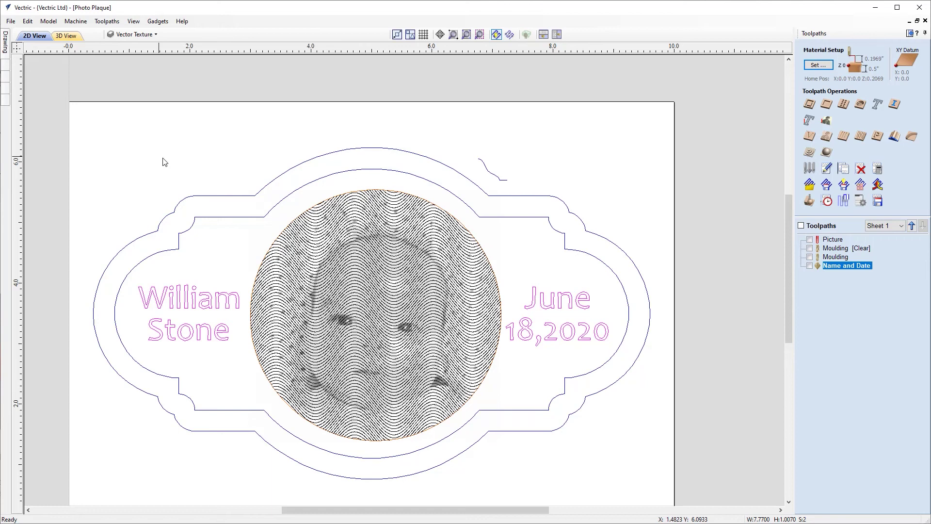
pyautogui.click(322, 155)
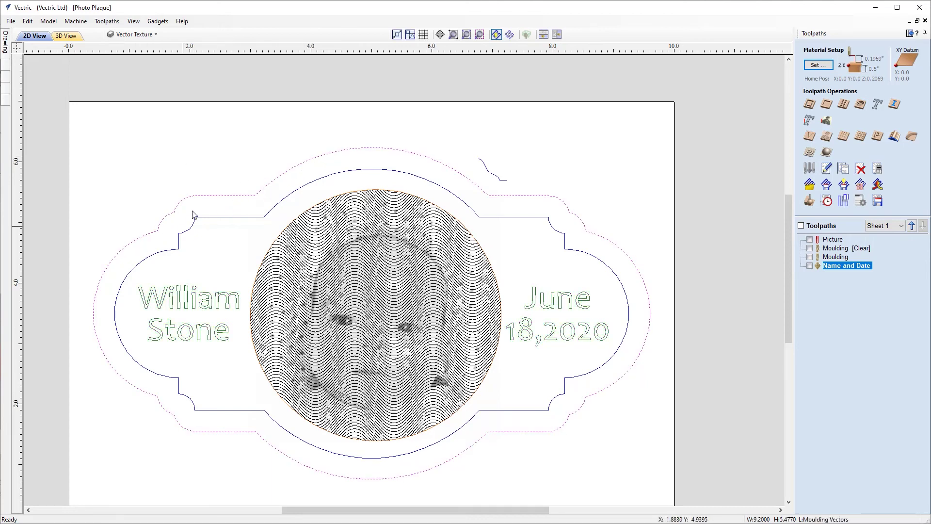
pyautogui.click(292, 195)
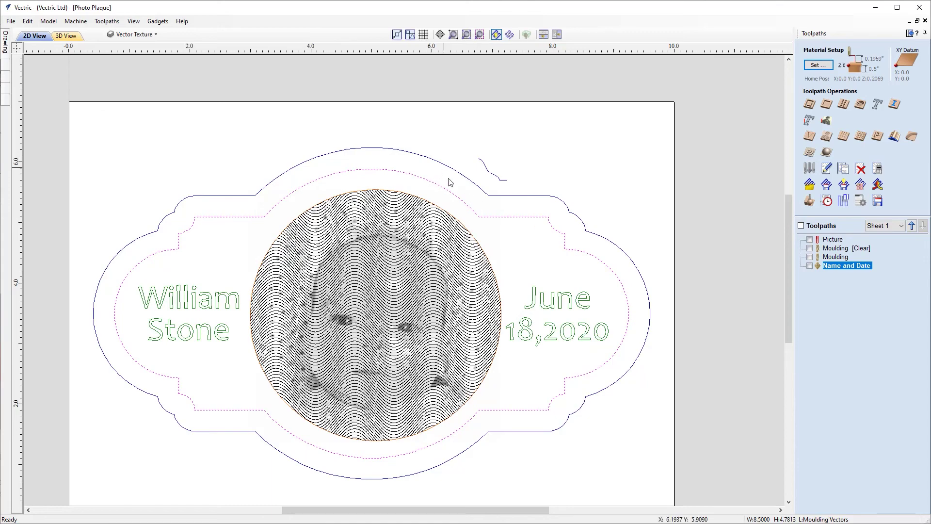
pyautogui.scroll(3, 493, 183)
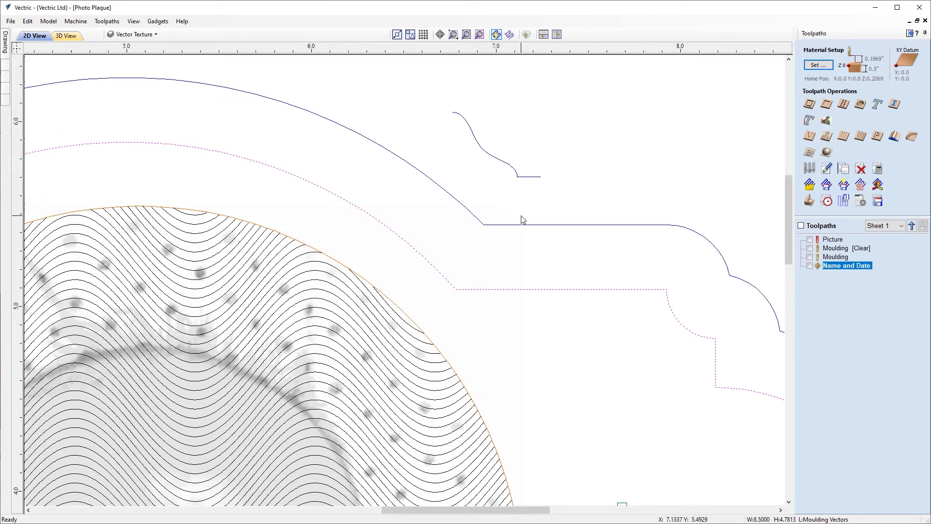
pyautogui.scroll(-3, 532, 212)
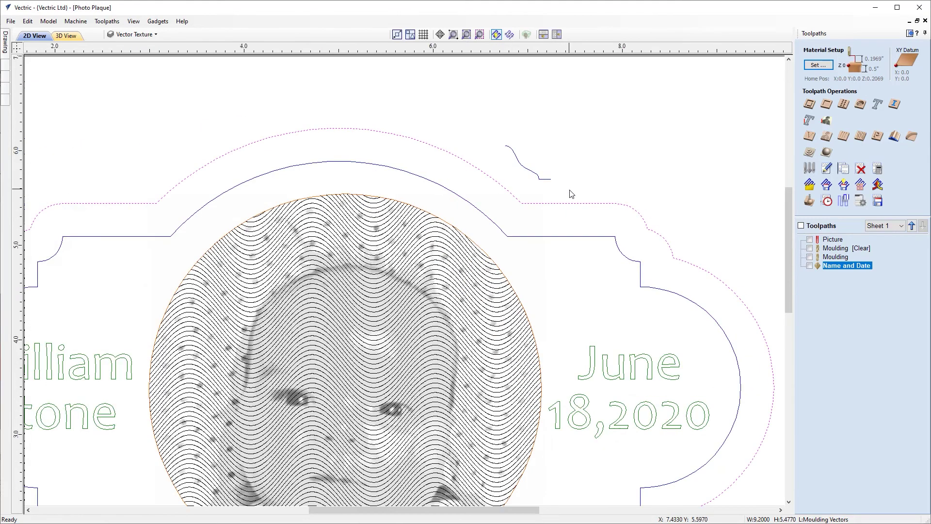
pyautogui.scroll(-3, 571, 194)
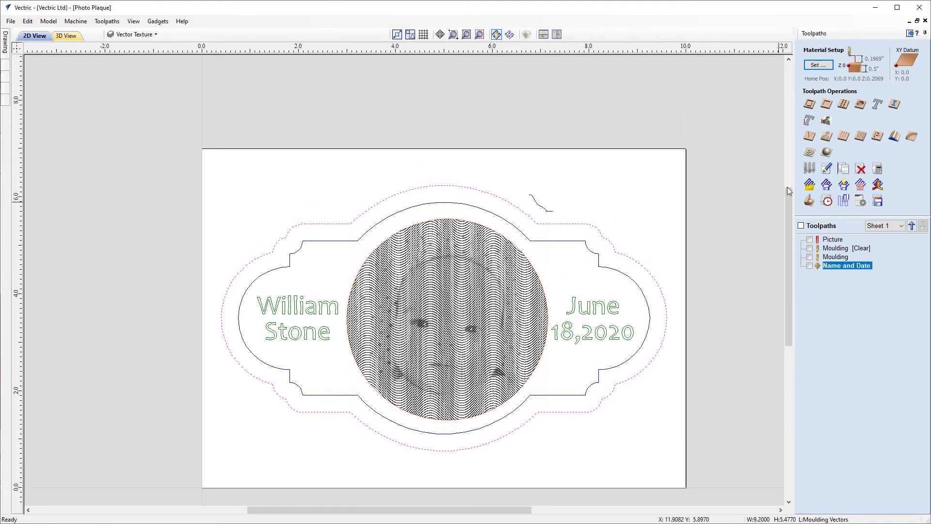
# Start a profile toolpath with cut depth z+.02, giving 0.52 inch.
pyautogui.click(809, 105)
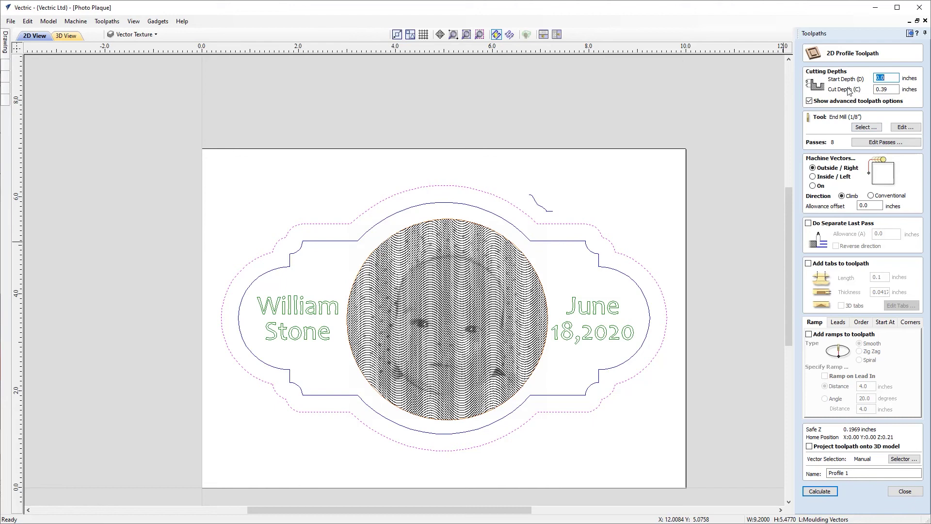
pyautogui.press('Tab')
pyautogui.write('z')
pyautogui.press('=')
# Use the 1/4" end mill, name the toolpath 'Cutout', and calculate it.
pyautogui.click(866, 127)
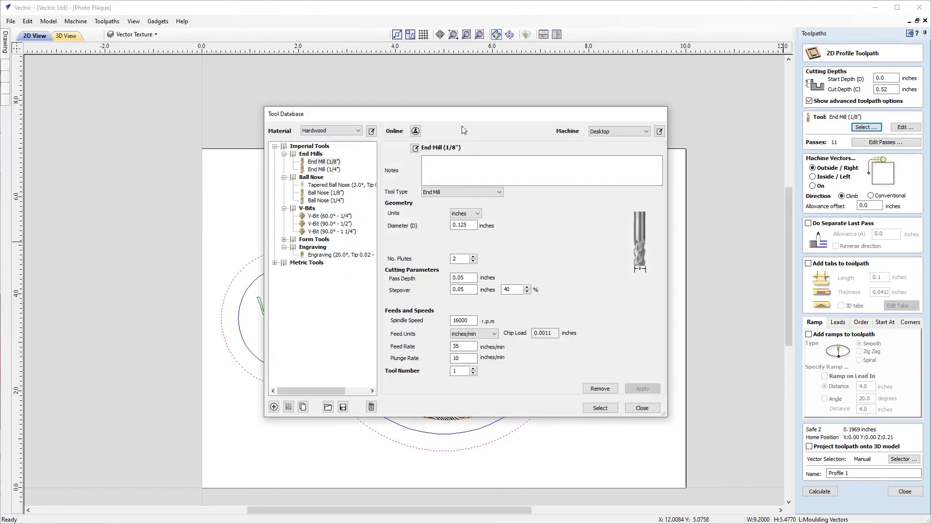
pyautogui.click(335, 170)
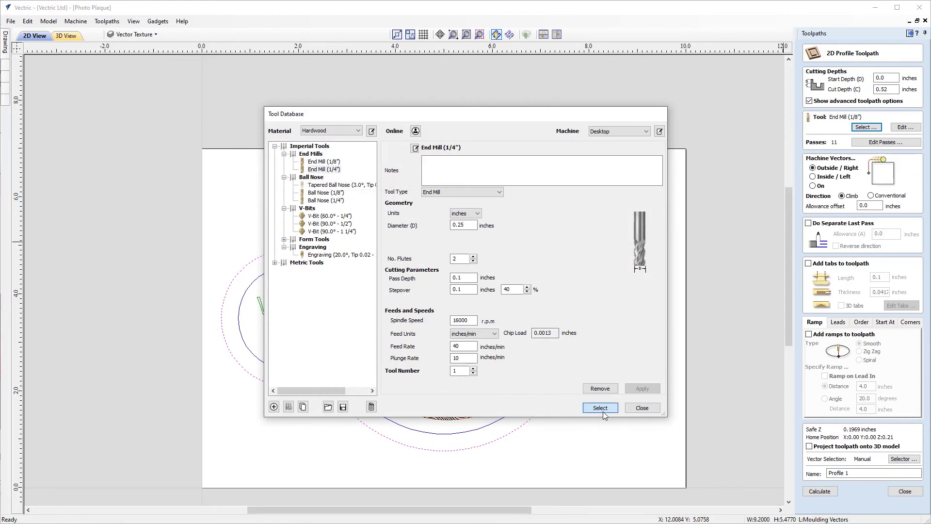
pyautogui.click(600, 408)
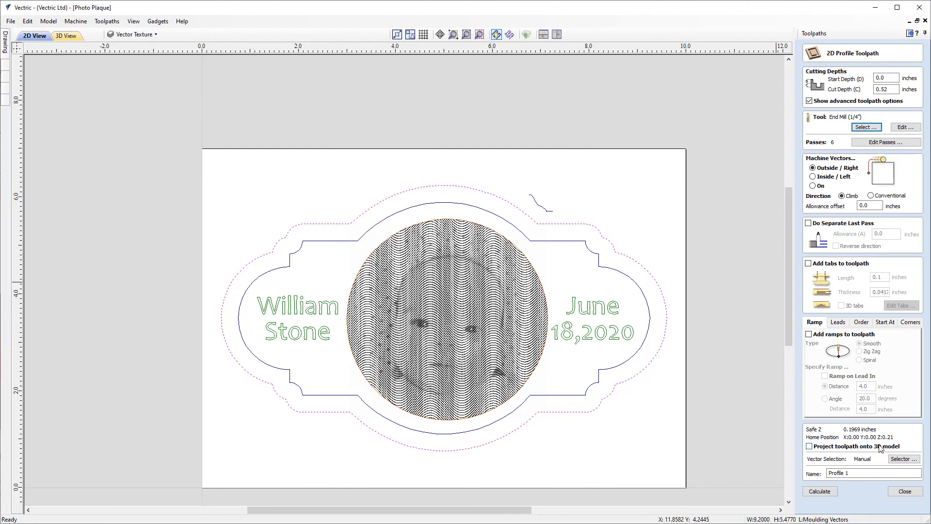
pyautogui.moveTo(871, 471); pyautogui.dragTo(822, 474)
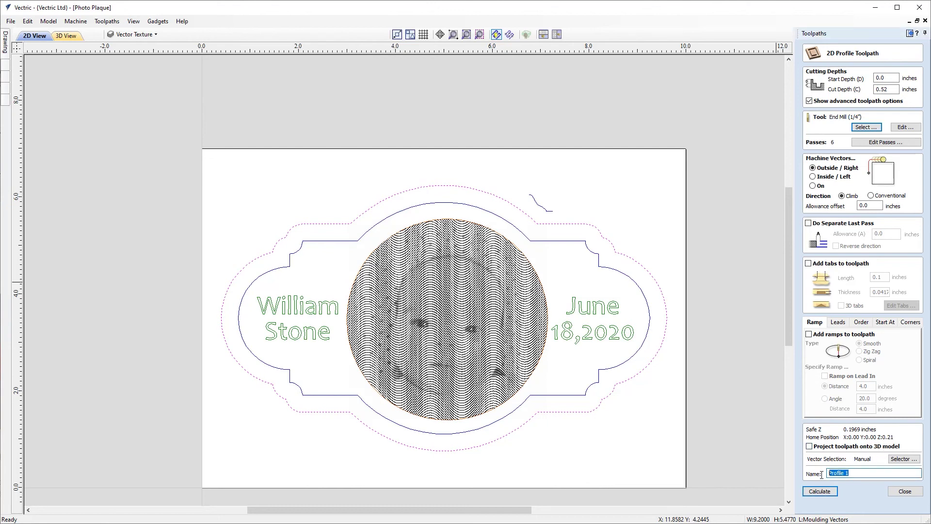
pyautogui.write('Cutout')
pyautogui.click(818, 491)
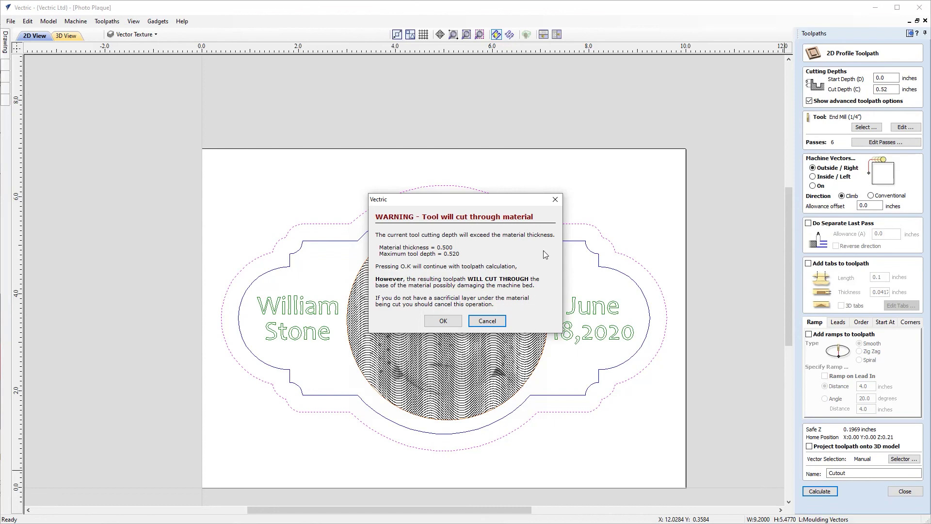
# Accept the cut-through warning and simulate all toolpaths with the waste board removed.
pyautogui.click(443, 321)
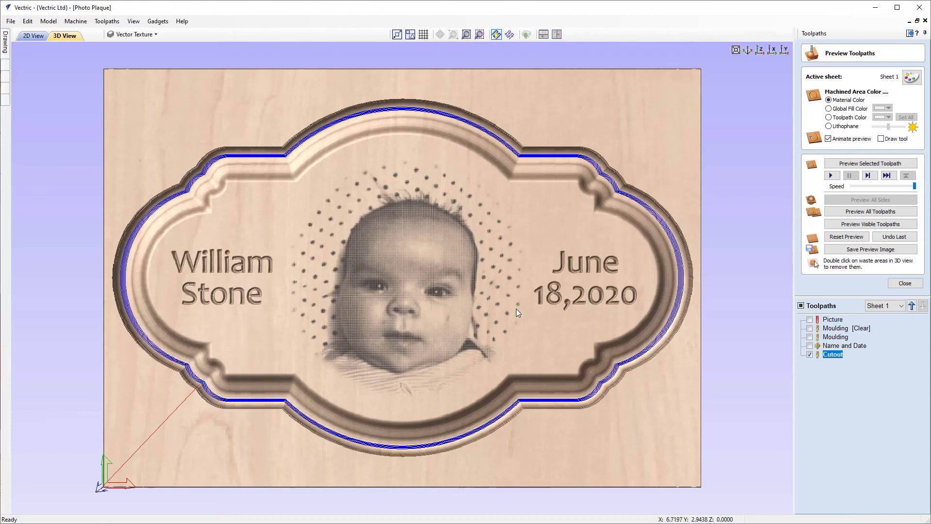
pyautogui.click(837, 225)
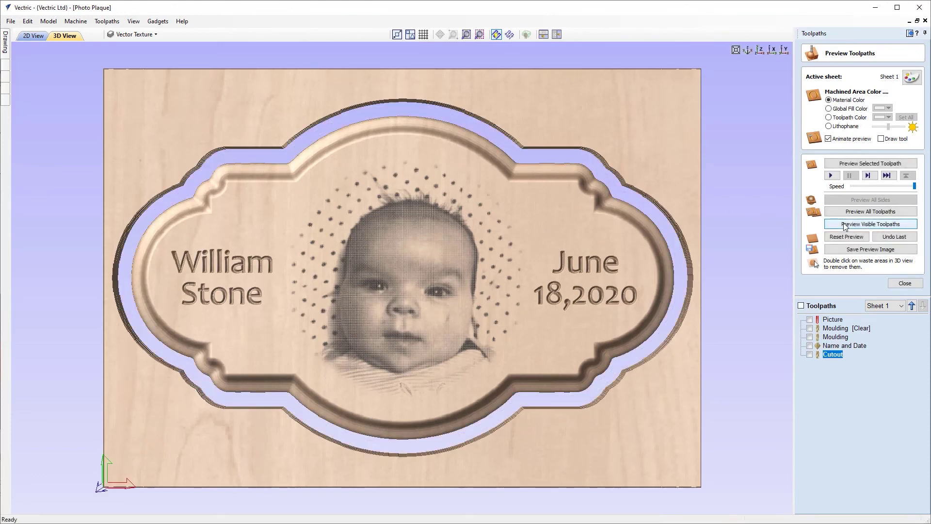
pyautogui.moveTo(222, 266); pyautogui.dragTo(350, 255)
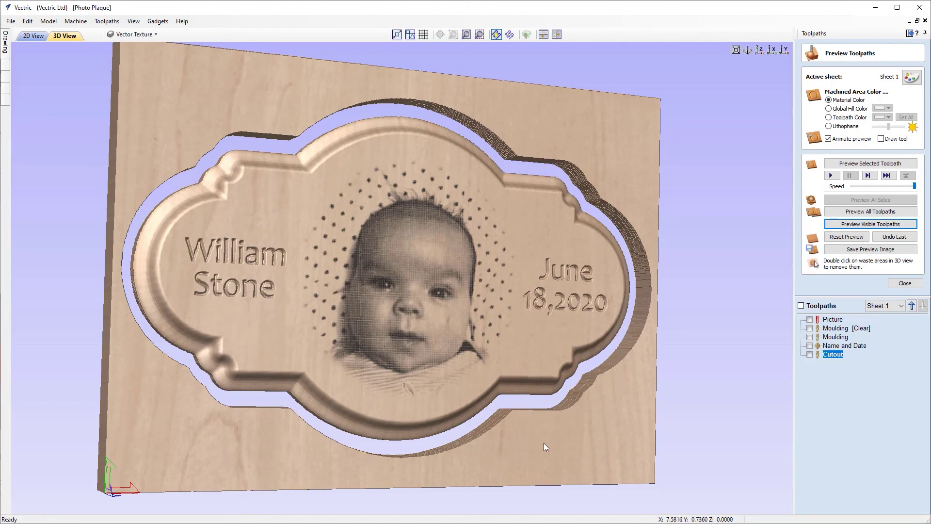
pyautogui.doubleClick(623, 424)
pyautogui.moveTo(458, 369); pyautogui.dragTo(353, 372)
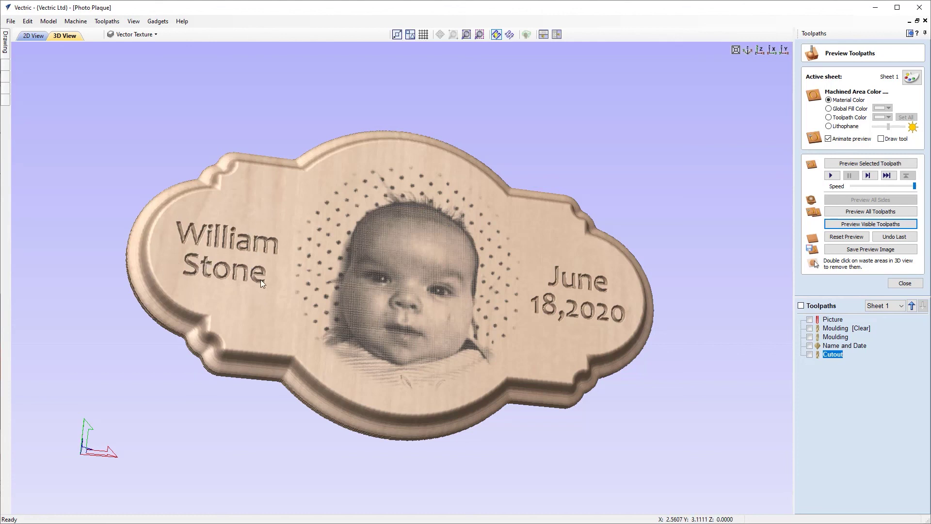
pyautogui.moveTo(392, 263); pyautogui.dragTo(401, 341)
pyautogui.moveTo(402, 293); pyautogui.dragTo(385, 161)
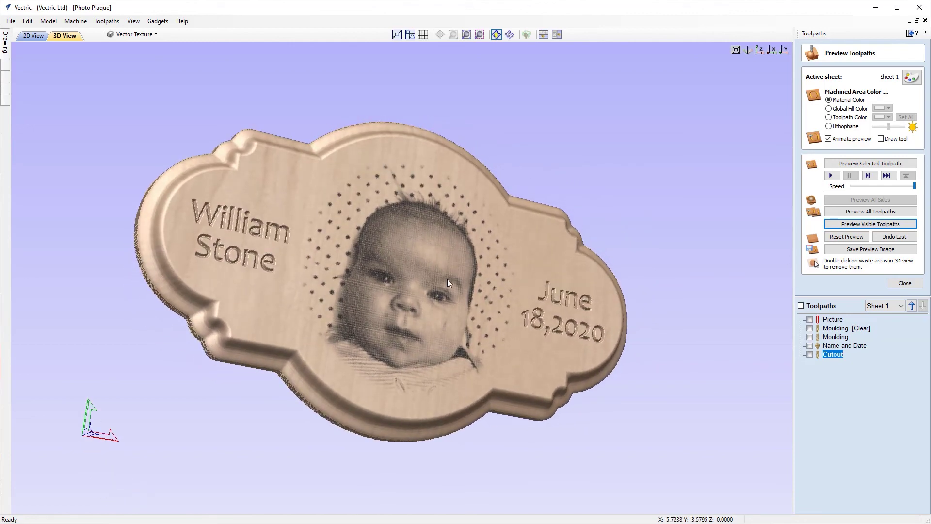
pyautogui.moveTo(406, 208); pyautogui.dragTo(446, 249)
pyautogui.moveTo(453, 339); pyautogui.dragTo(422, 273)
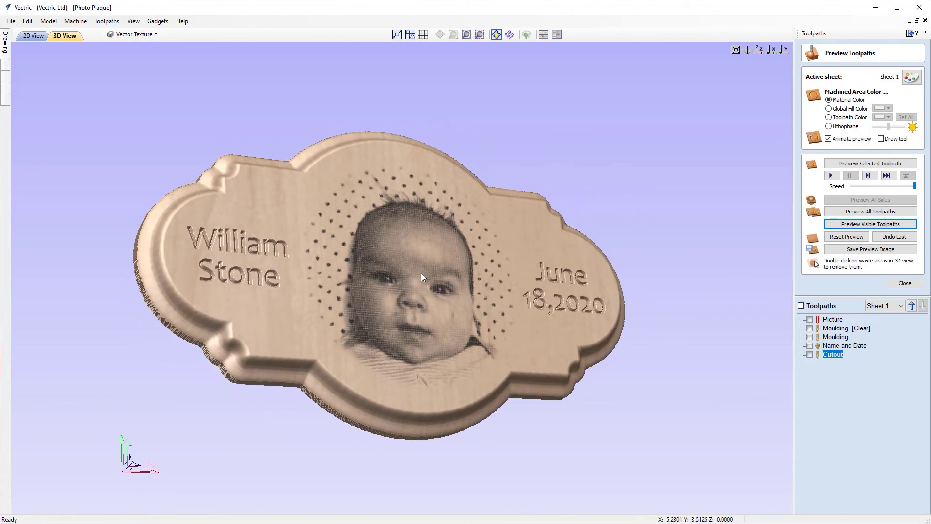
pyautogui.click(905, 283)
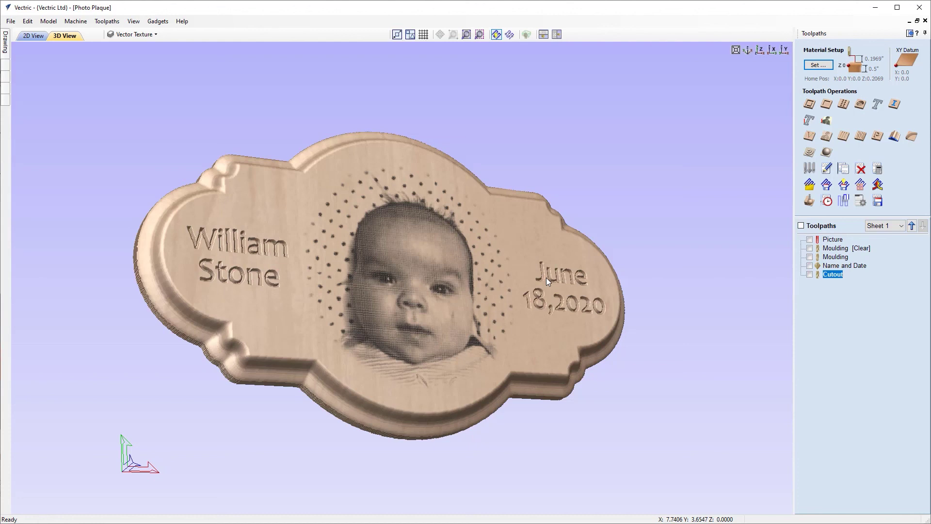
# Save the project as 'Photo Plaque_Toolpaths', replacing the existing file.
pyautogui.click(11, 21)
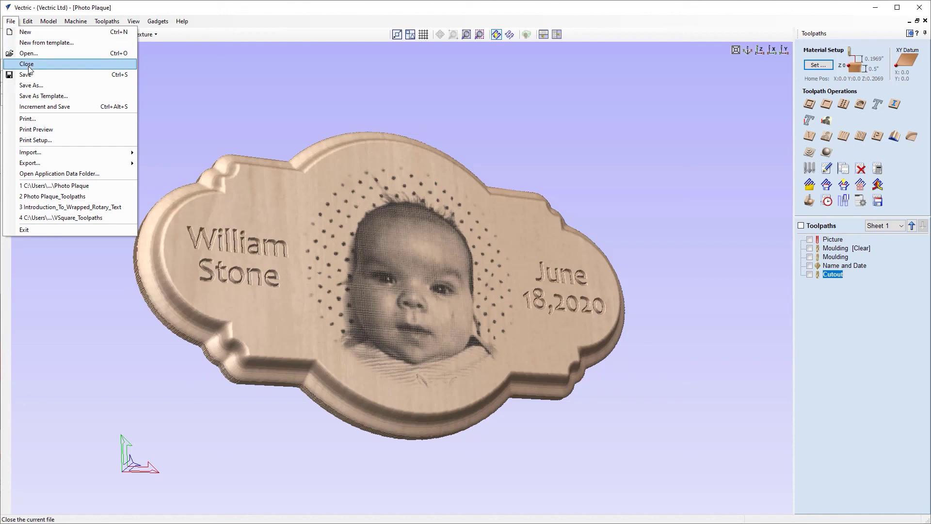
pyautogui.click(30, 88)
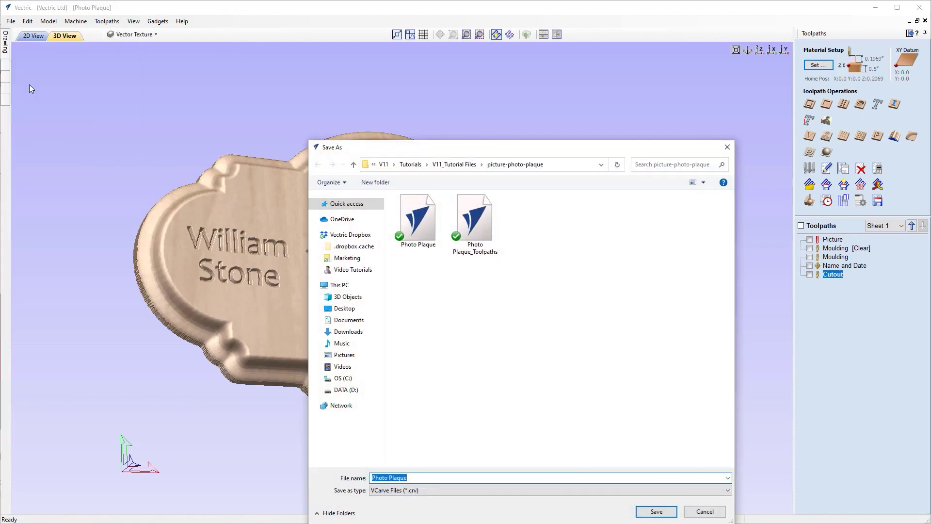
pyautogui.click(425, 480)
pyautogui.write('_Toolpaths')
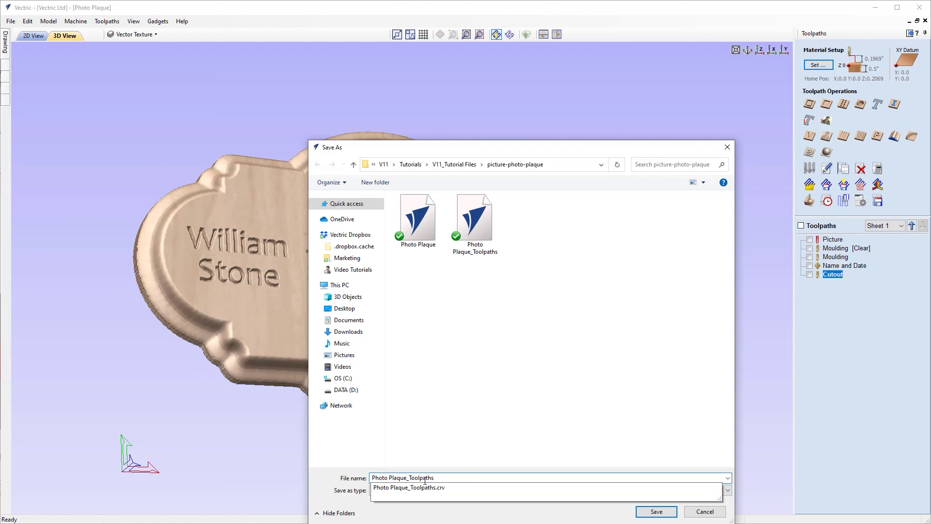
pyautogui.click(592, 353)
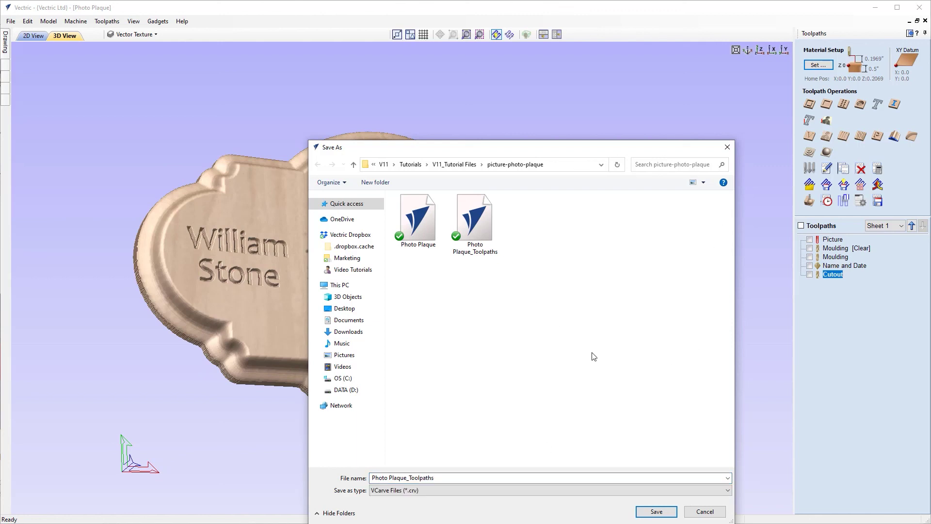
pyautogui.click(658, 511)
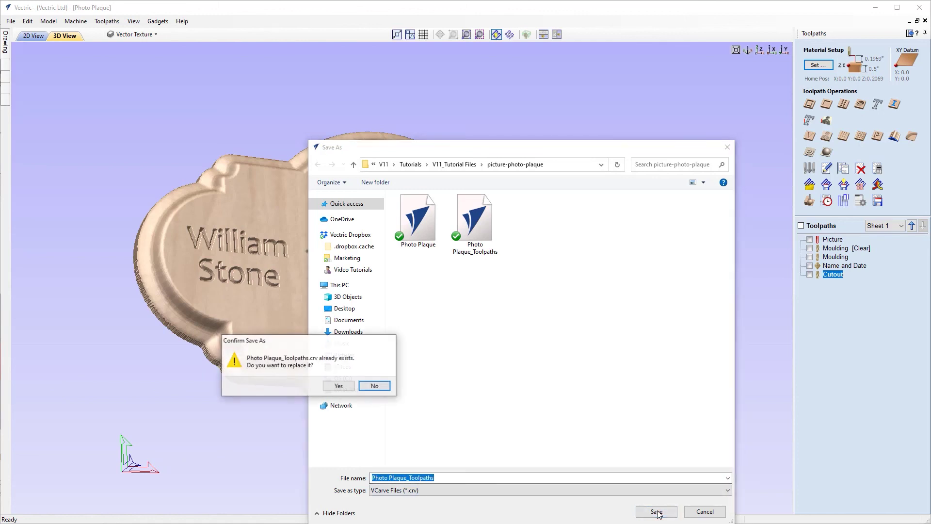
pyautogui.click(339, 385)
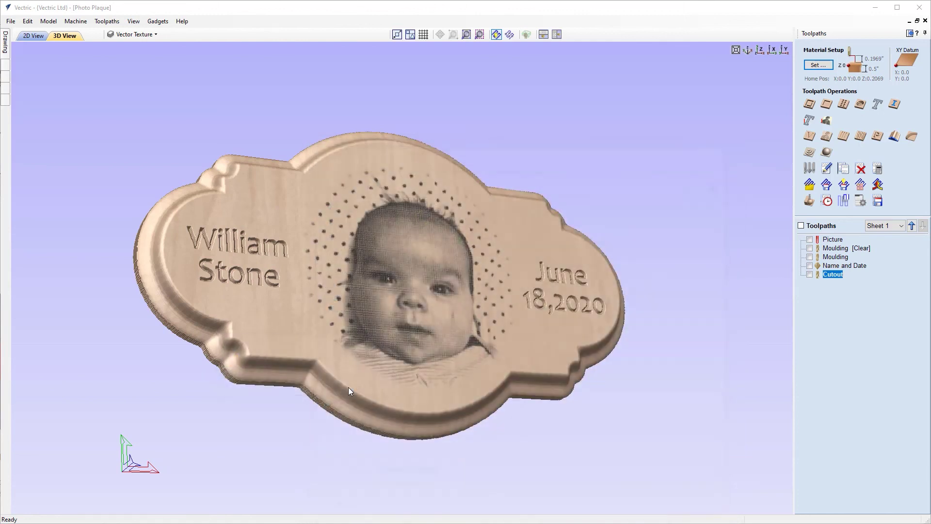